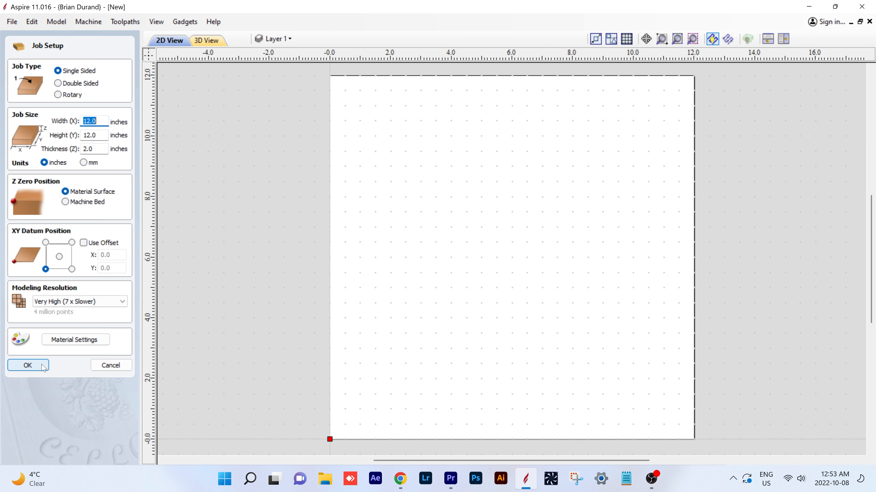
Step: Accept the 12 x 12 inch job setup and draw a three-point arc from (3, 9) to (5.5, 9), bulging up about 1.02 inches
left_click(28, 365)
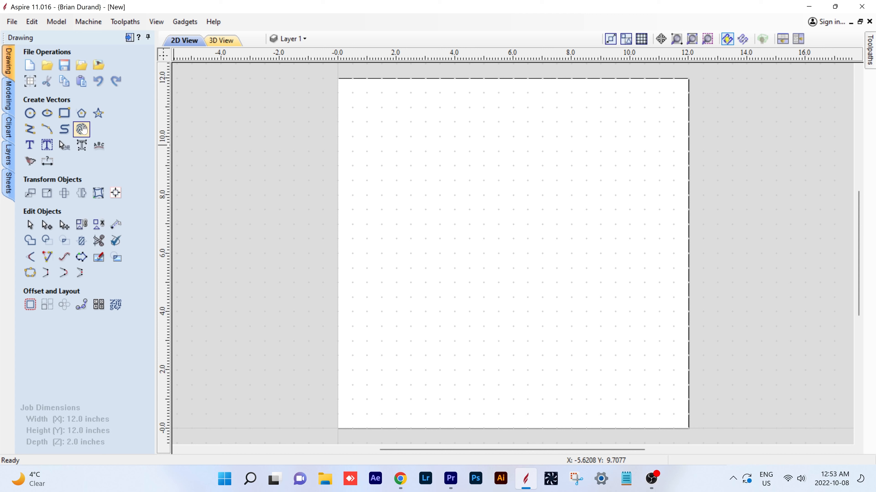
left_click(51, 132)
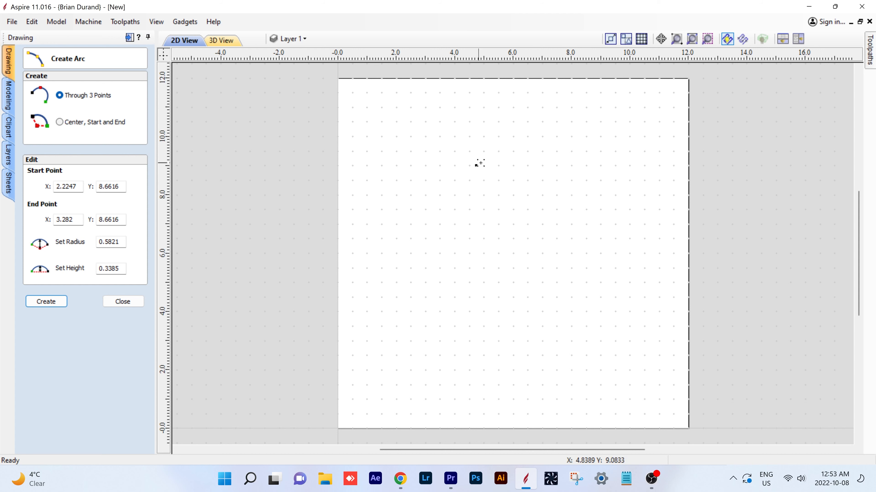
left_click(425, 166)
left_click(498, 165)
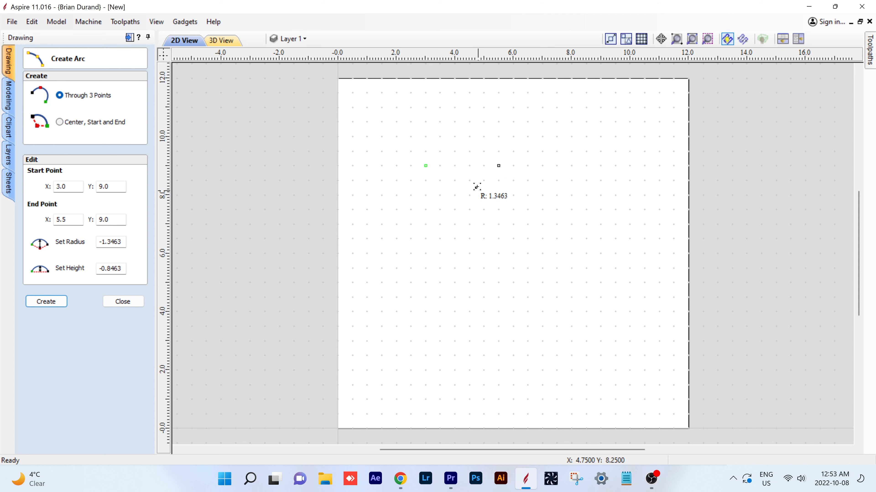
left_click(467, 137)
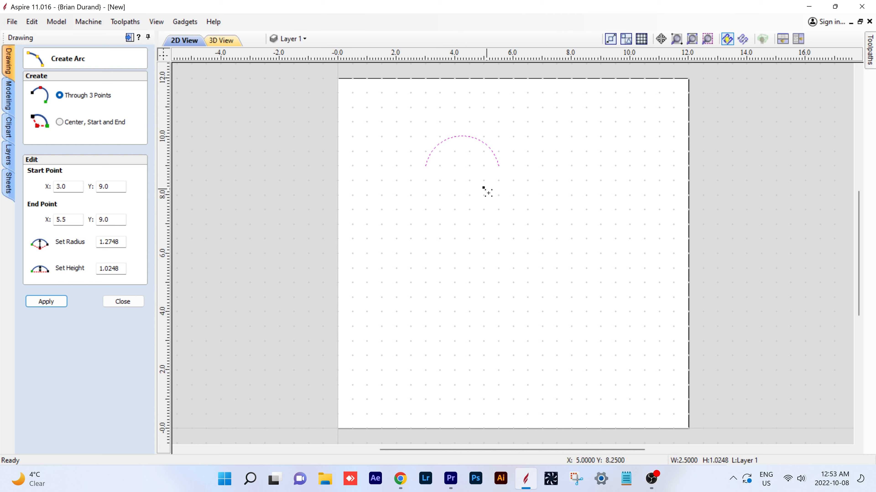
Step: Draw a second three-point arc below the first, from (5.5, 9) to (3, 9), with a height of 0.75 inches
left_click(501, 167)
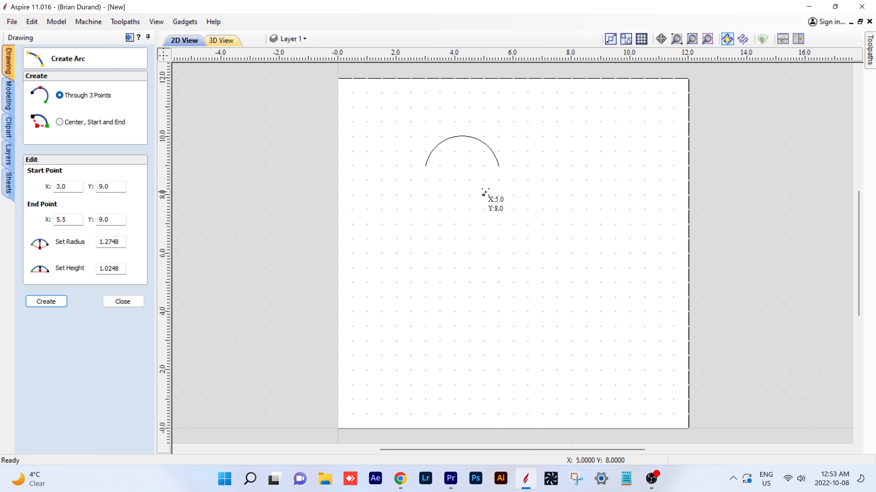
left_click(426, 166)
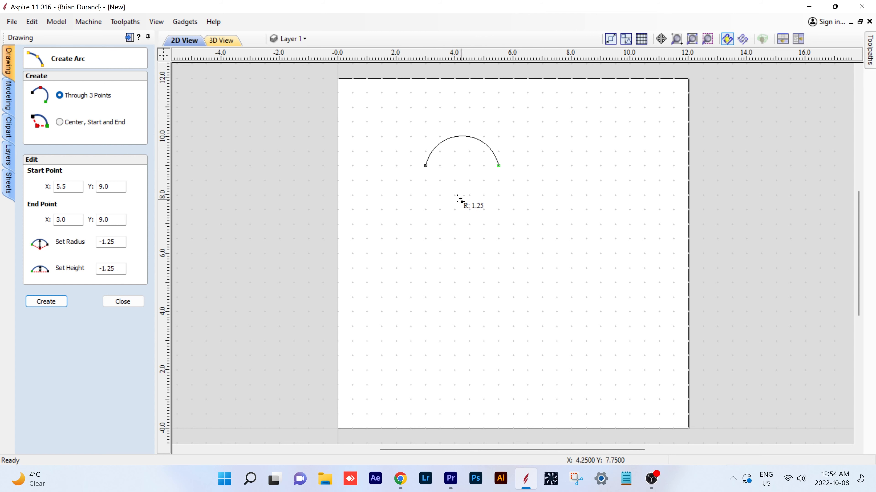
left_click(461, 188)
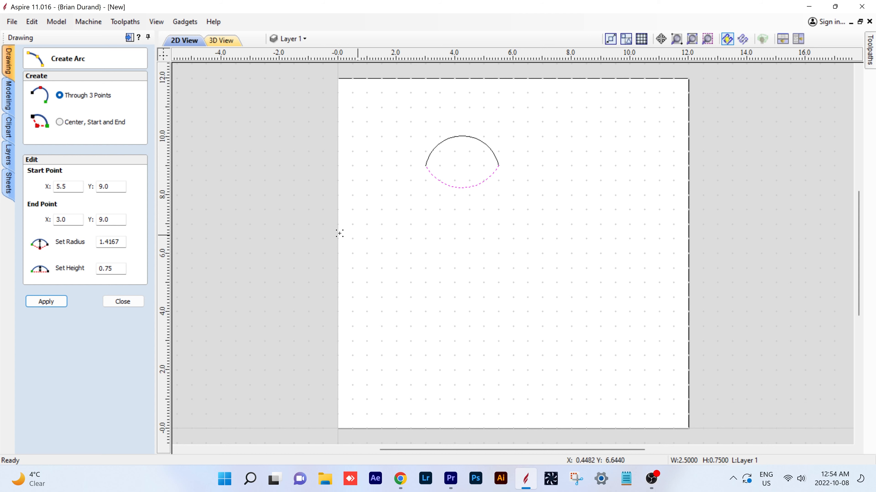
Step: Reposition the selected lower arc by setting its start point to X 6, Y 6 and its end point to X 9, Y 6
left_click(66, 186)
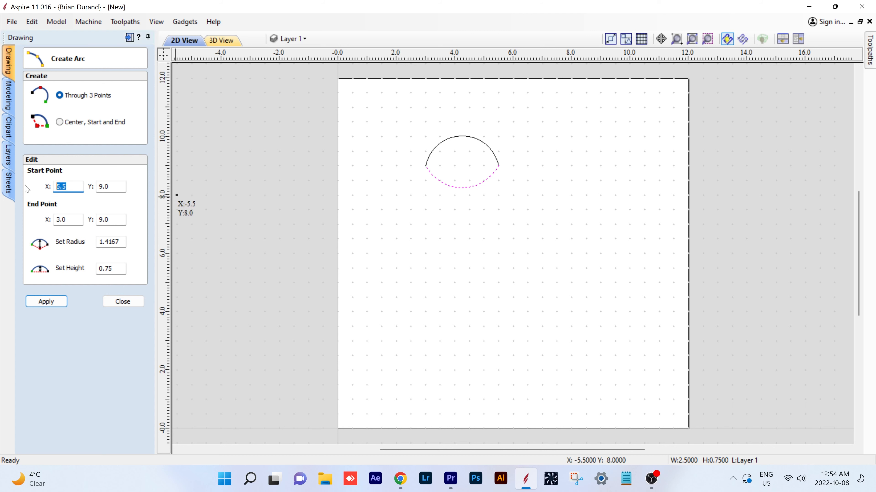
type("6")
key("Tab")
type("6")
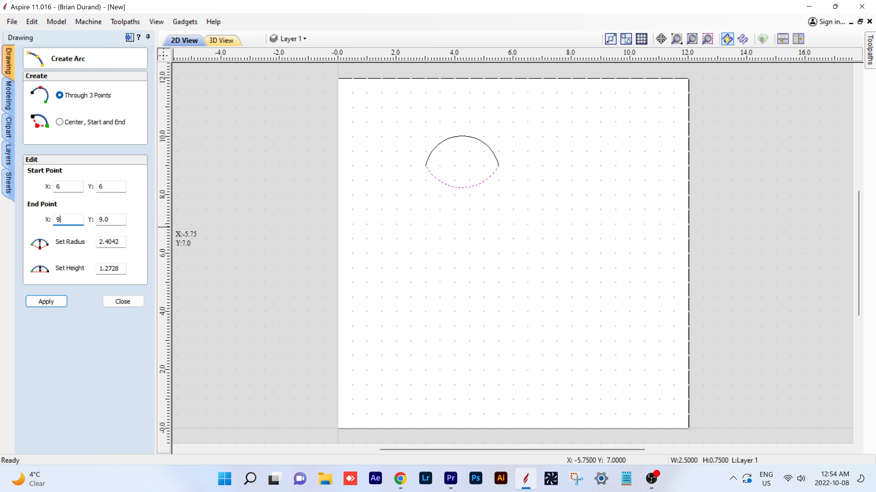
key("Tab")
type("6")
left_click(53, 299)
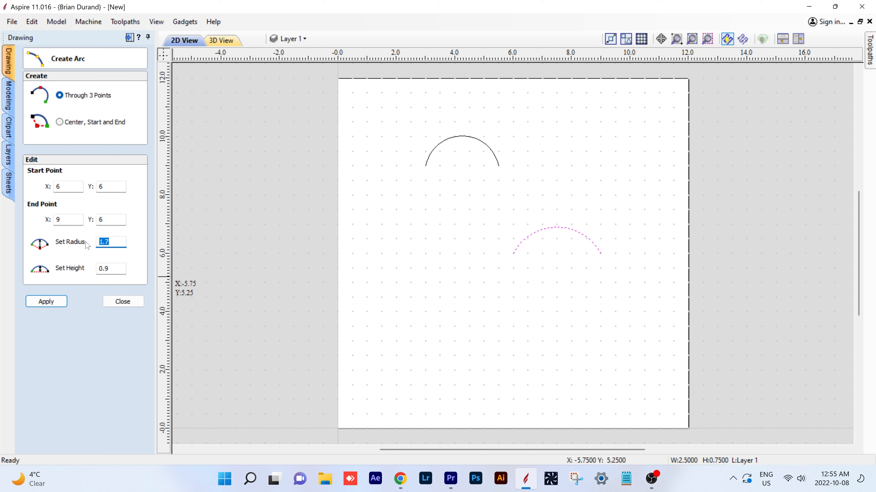
Step: Try radii of 3.0 and 1.5 inches on the selected arc, applying each value
left_click(47, 302)
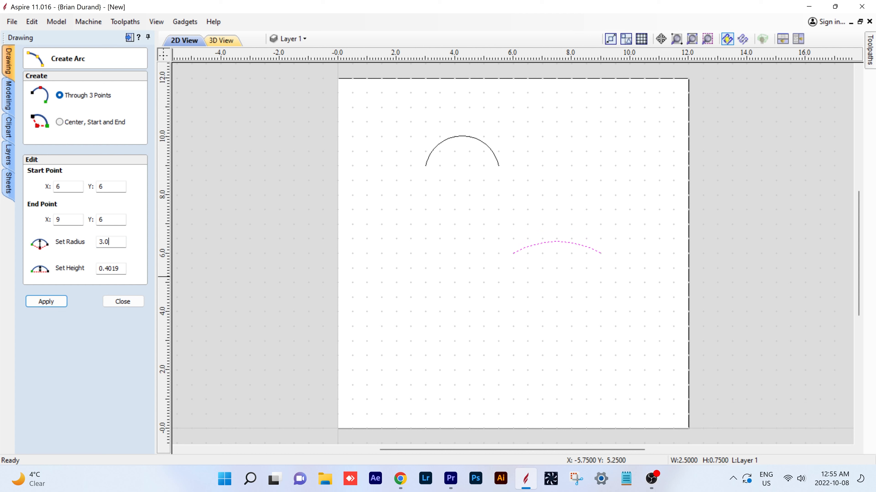
left_click_drag(109, 242, 80, 241)
type("1.5")
left_click(53, 303)
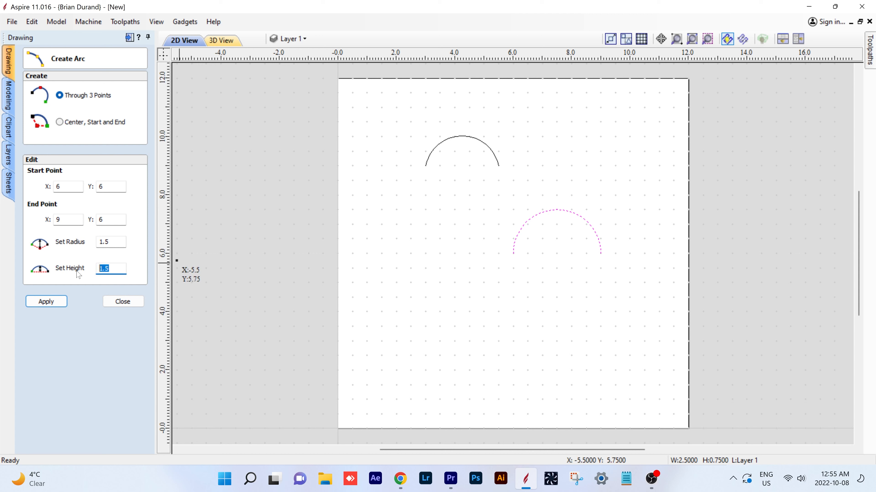
left_click(49, 304)
left_click(50, 302)
Step: Flatten the selected arc by applying radii of 3, 4 and finally 5 inches
left_click_drag(117, 242, 98, 241)
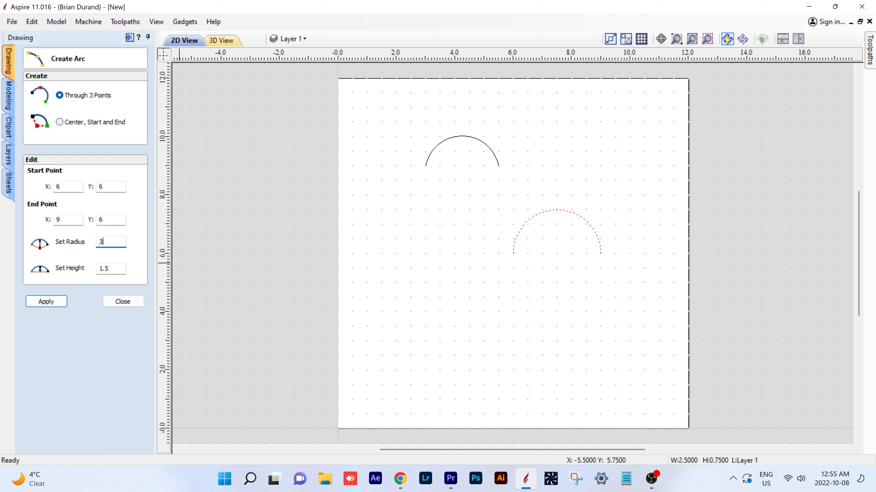
key("Tab")
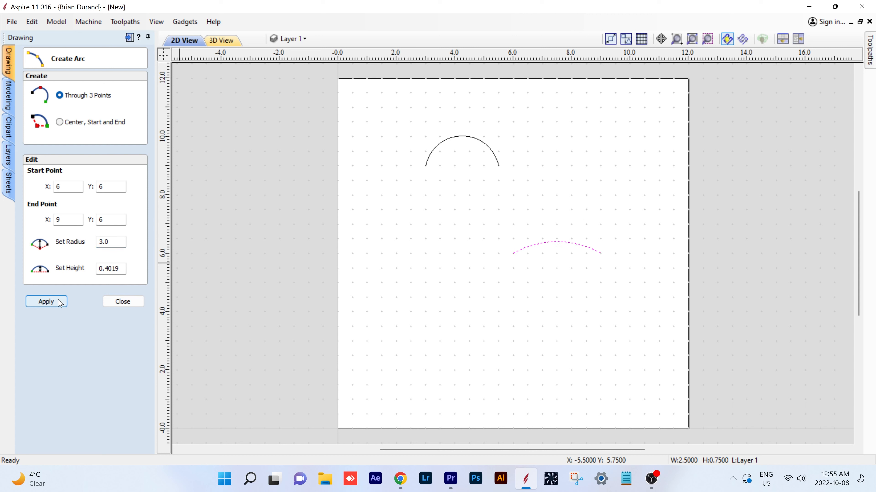
left_click_drag(117, 241, 97, 242)
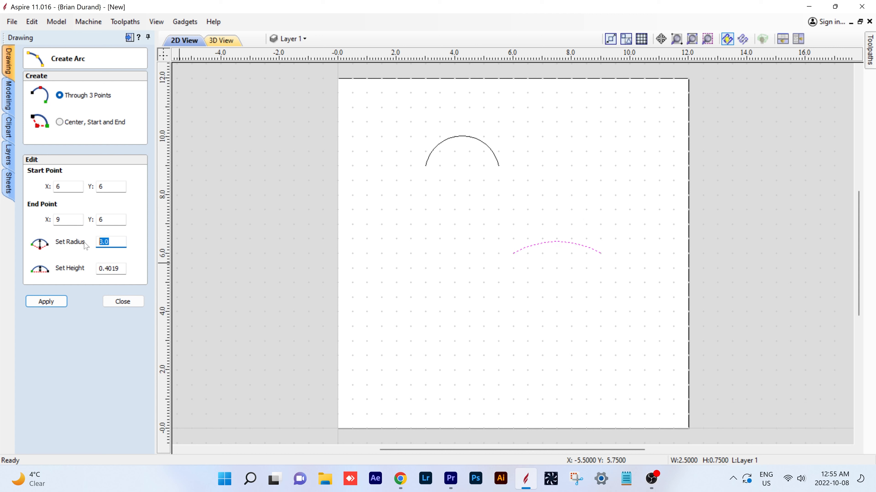
type("4")
key("Tab")
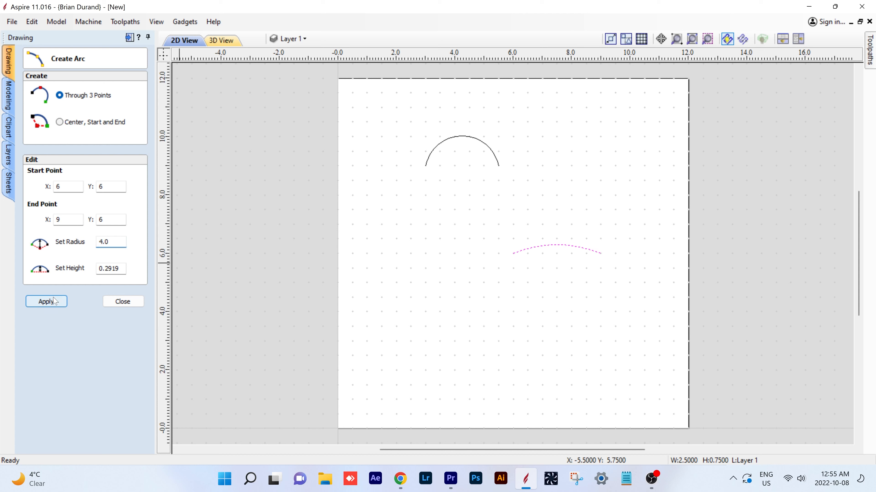
left_click_drag(122, 242, 97, 242)
key("Tab")
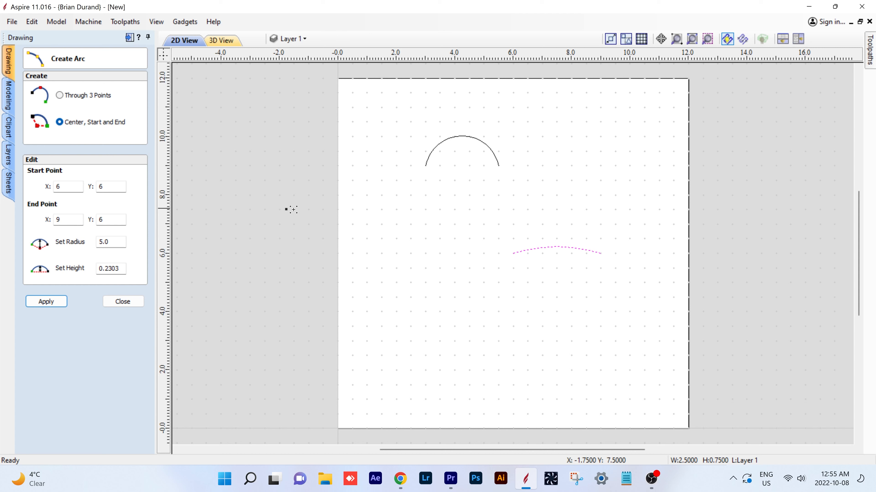
Step: Draw two center-start-end arcs: an upper half circle of radius 2.25 centered at (6, 4) and a lower arc of radius 2 centered at (6, 3)
left_click(513, 312)
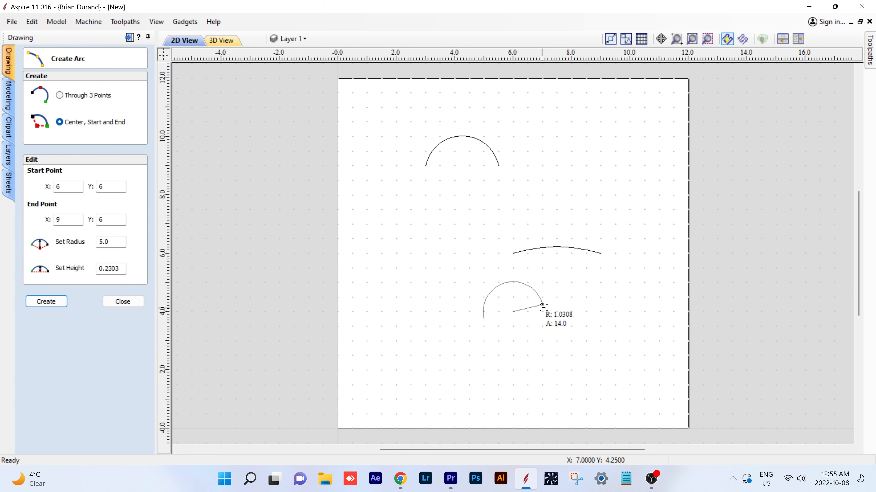
left_click(578, 311)
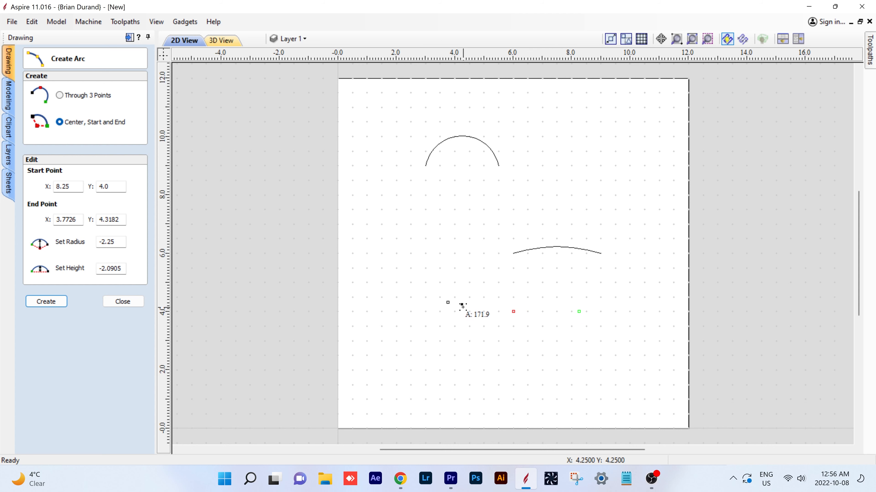
left_click(449, 312)
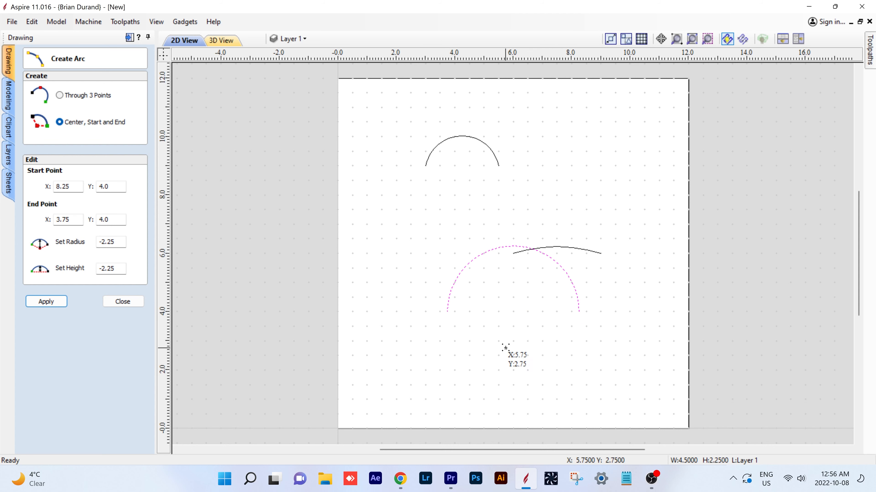
left_click(513, 341)
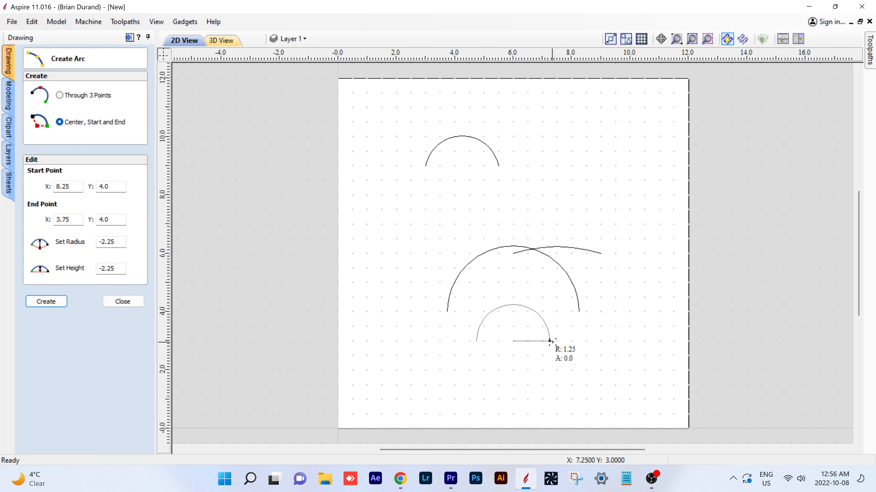
left_click(572, 341)
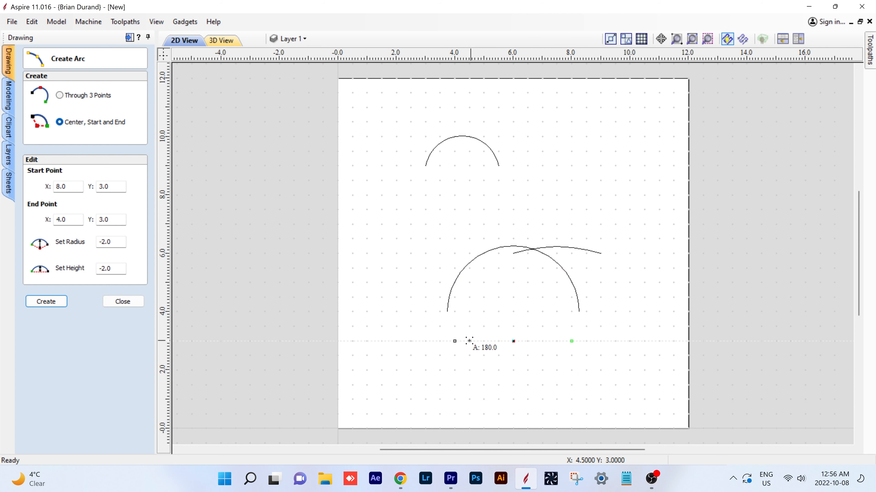
left_click(461, 363)
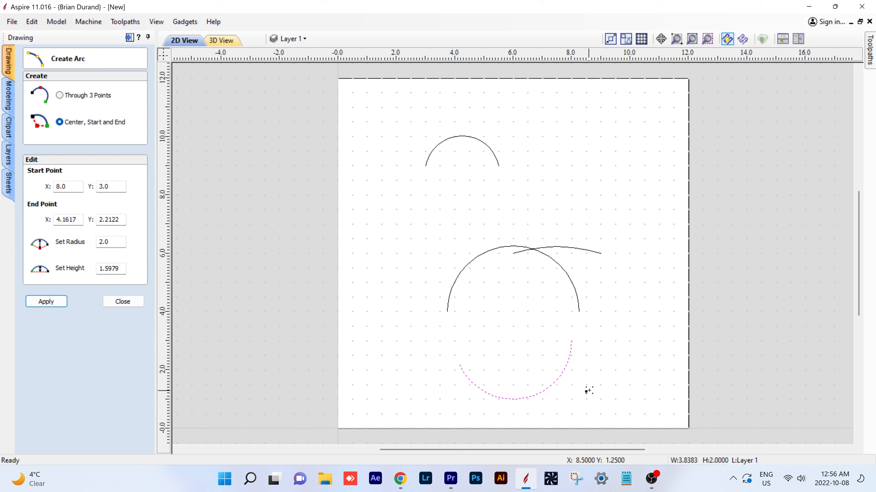
Step: Draw two coincident center-start-end arcs of radius 1.5 centered at (7.5, 8.75), from (7.5, 7.25) to about (6.94, 10.14)
left_click(557, 173)
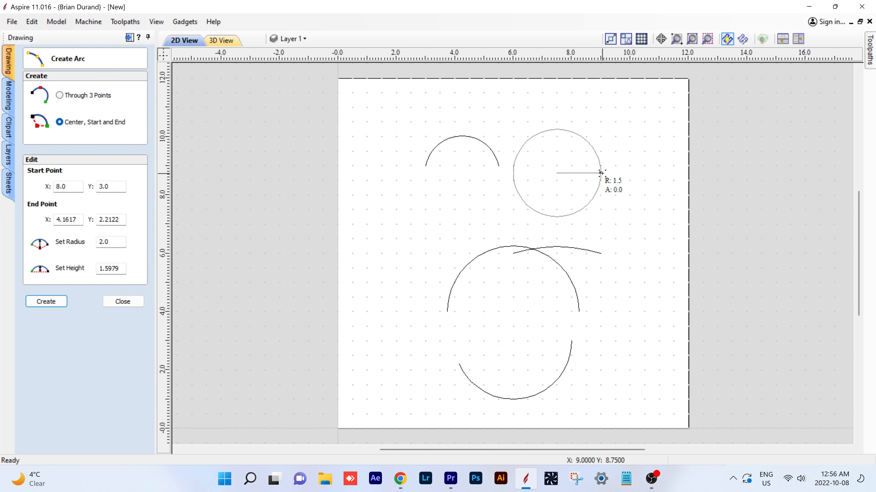
left_click(556, 215)
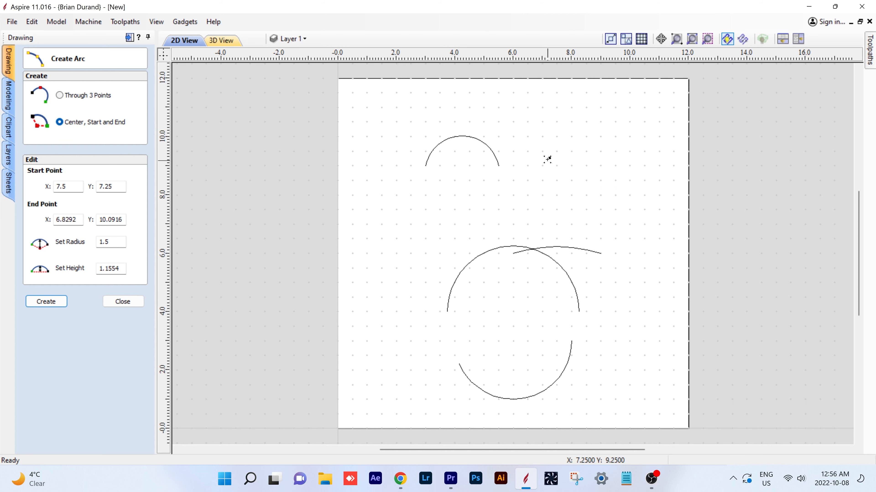
left_click(541, 136)
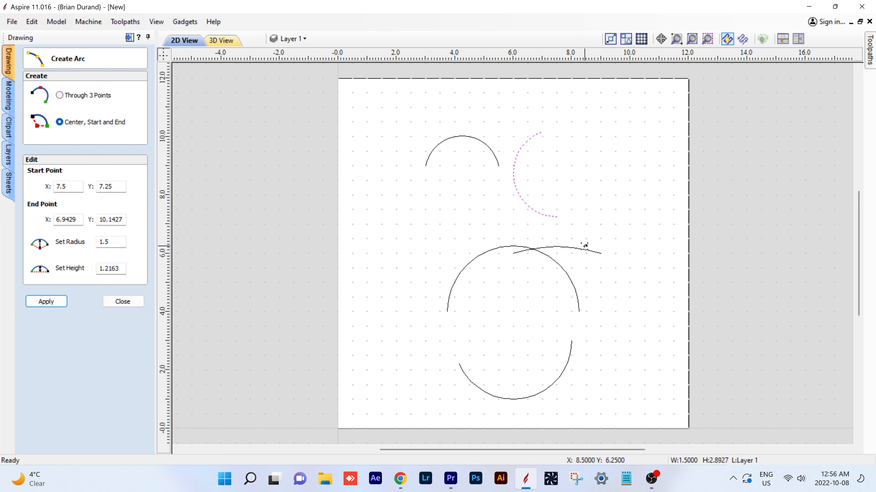
left_click(557, 173)
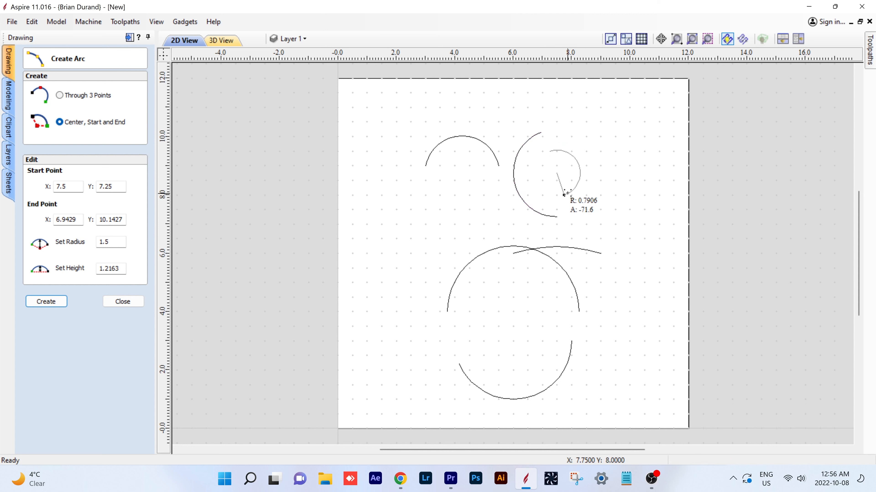
left_click(558, 217)
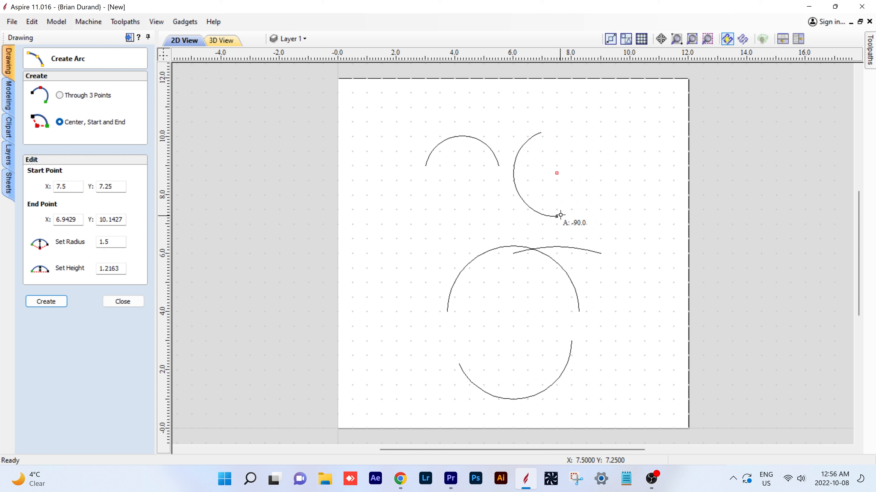
left_click(543, 135)
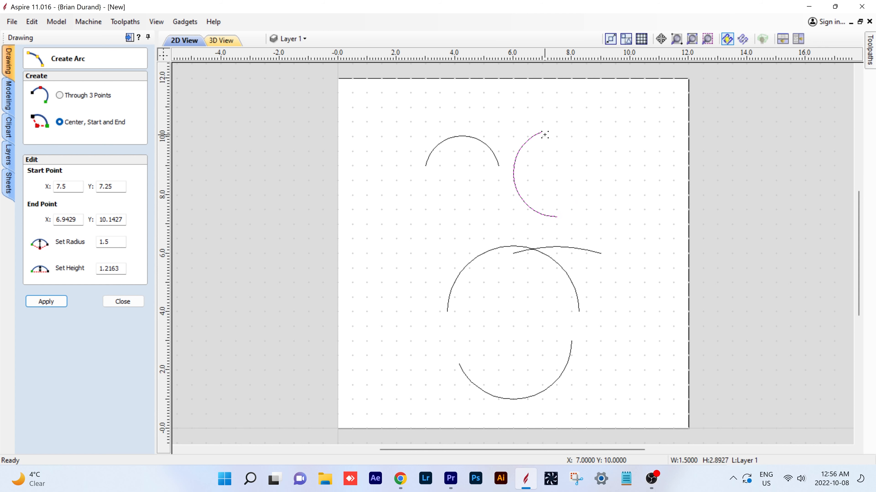
Step: Draw a center-start-end arc of radius 1.25 centered at (7.5, 8.5), curving right from (7.5, 7.25) to (7.5, 9.75)
left_click(556, 181)
left_click(549, 158)
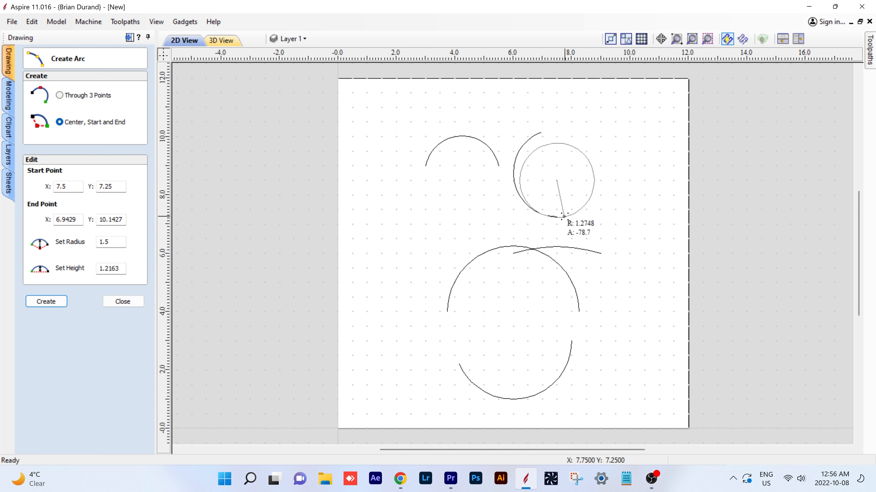
left_click(559, 219)
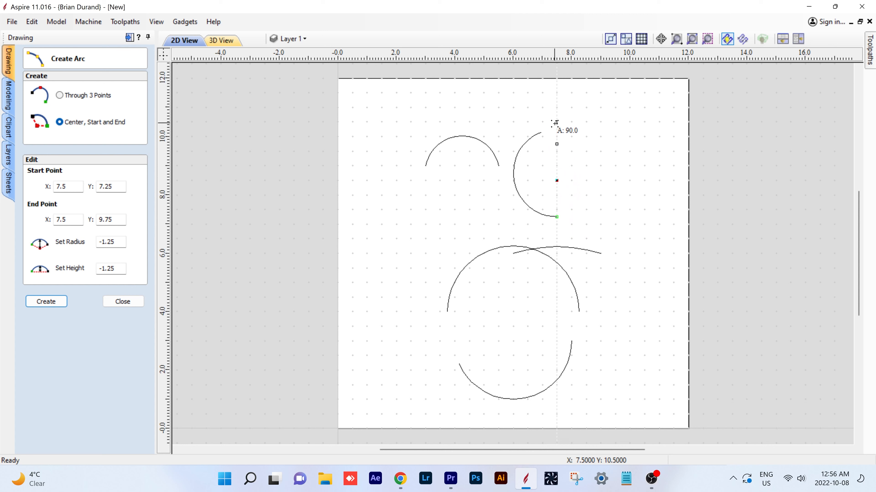
left_click(555, 144)
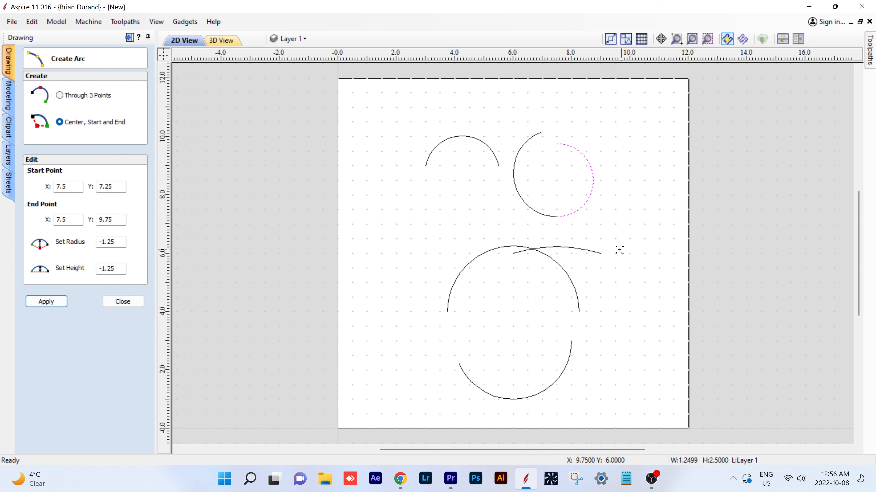
Step: Finish arc creation and delete all the arcs from the job
left_click(121, 302)
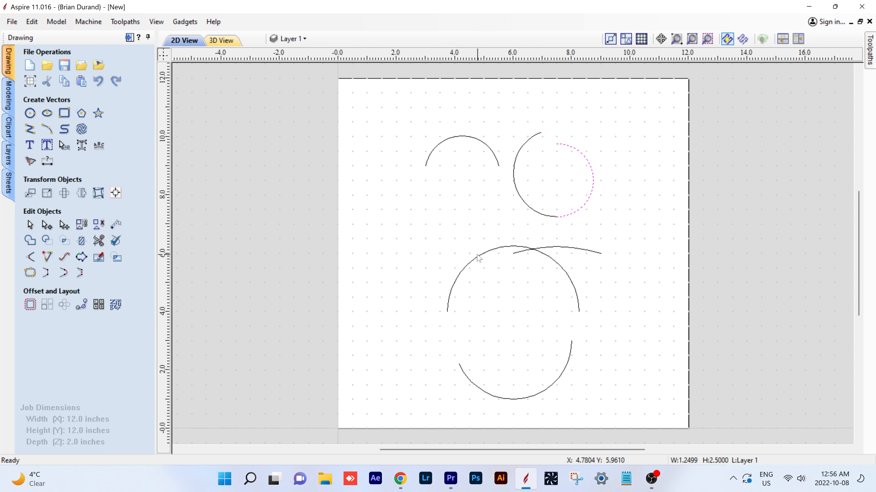
left_click_drag(372, 113, 637, 411)
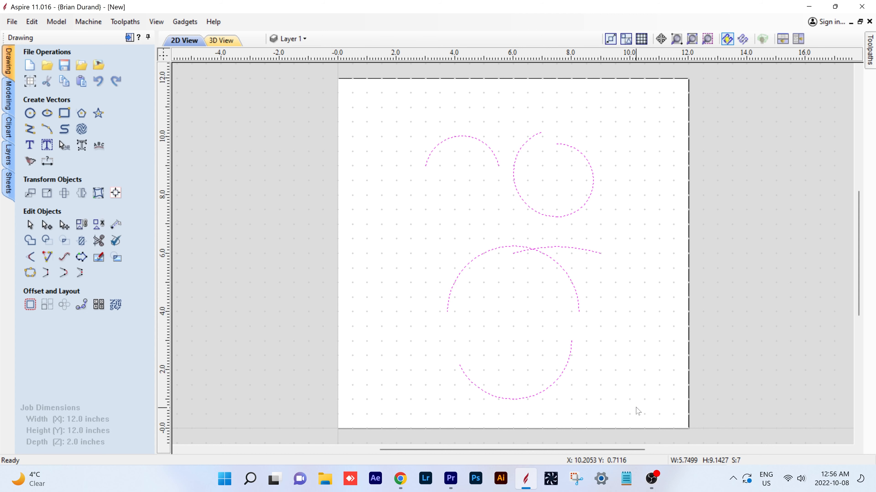
key("Delete")
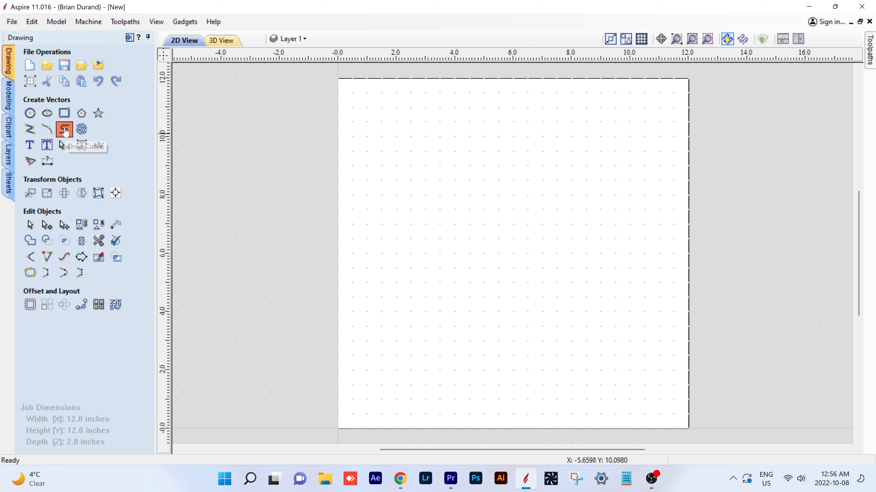
Step: Draw a closed freeform curve about 6.9 inches wide and 8.6 inches high, starting and ending at about (6.25, 10.25)
left_click(65, 132)
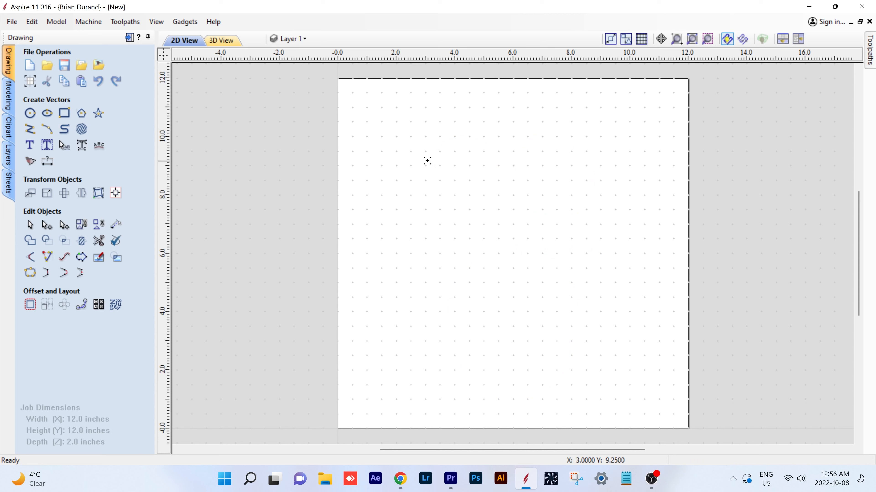
left_click(517, 128)
left_click(540, 194)
left_click(497, 223)
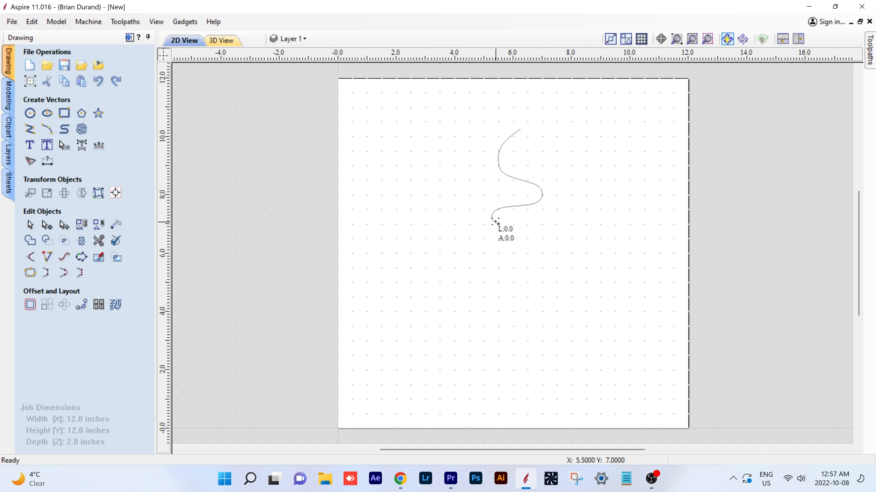
left_click(497, 262)
left_click(565, 271)
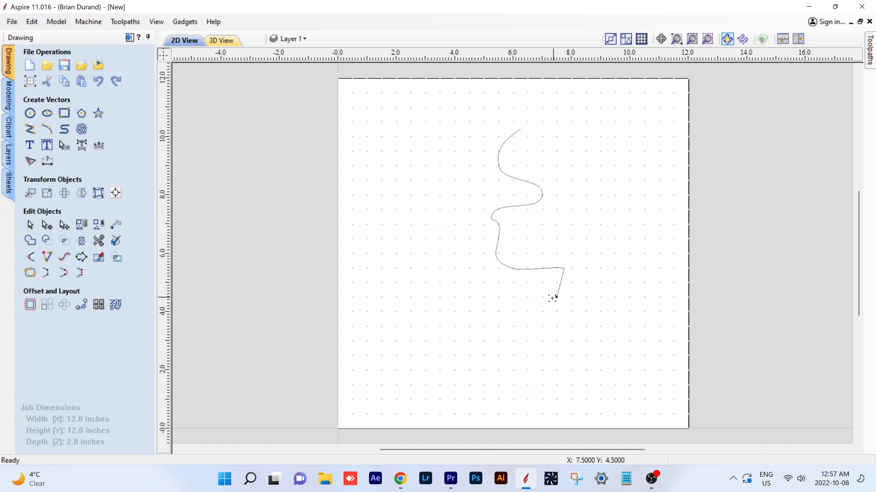
left_click(462, 297)
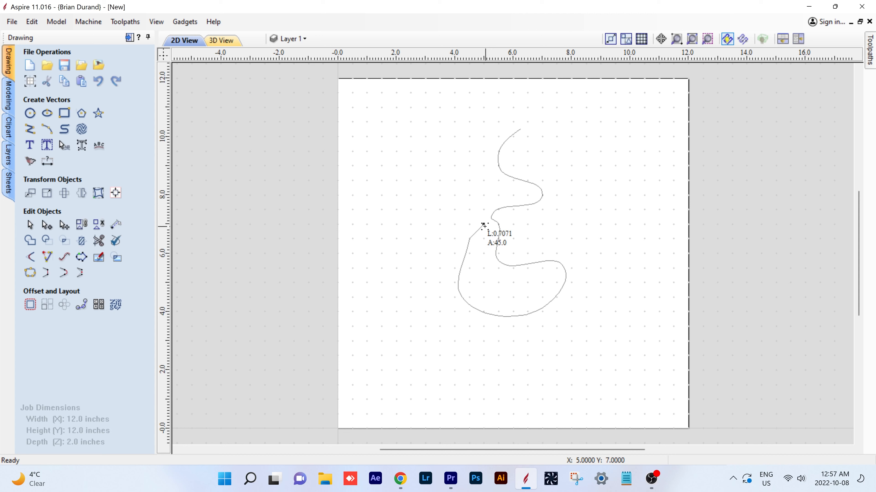
left_click(476, 224)
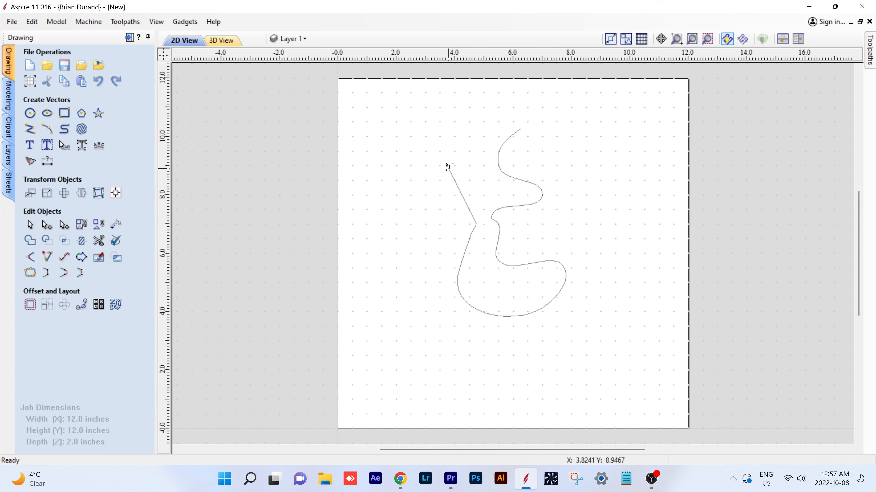
left_click(469, 166)
left_click(390, 157)
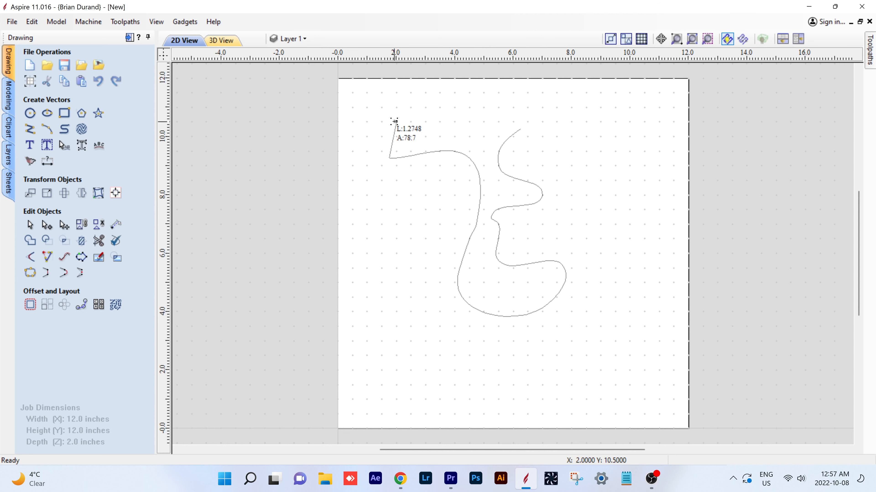
left_click(410, 114)
left_click(462, 135)
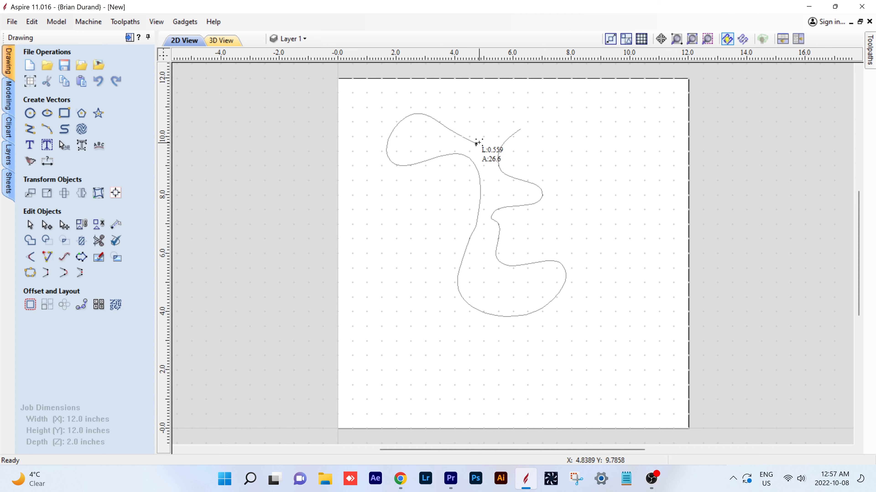
left_click(477, 143)
left_click(512, 115)
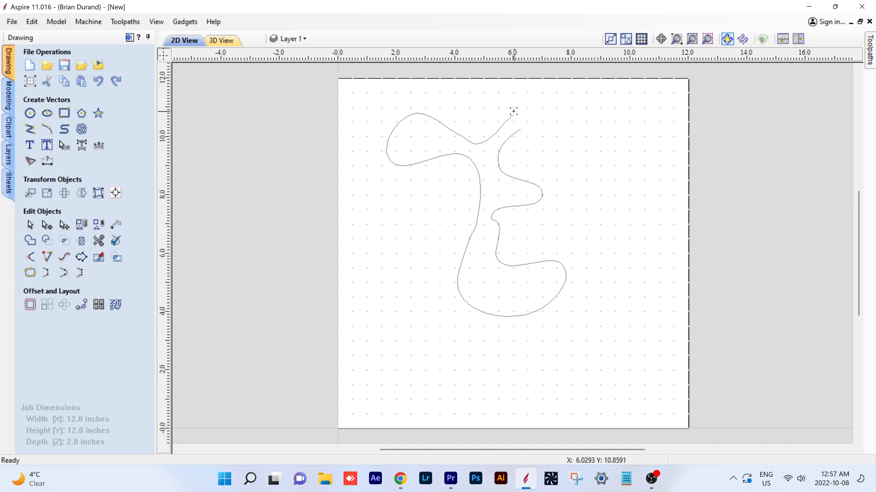
left_click(465, 108)
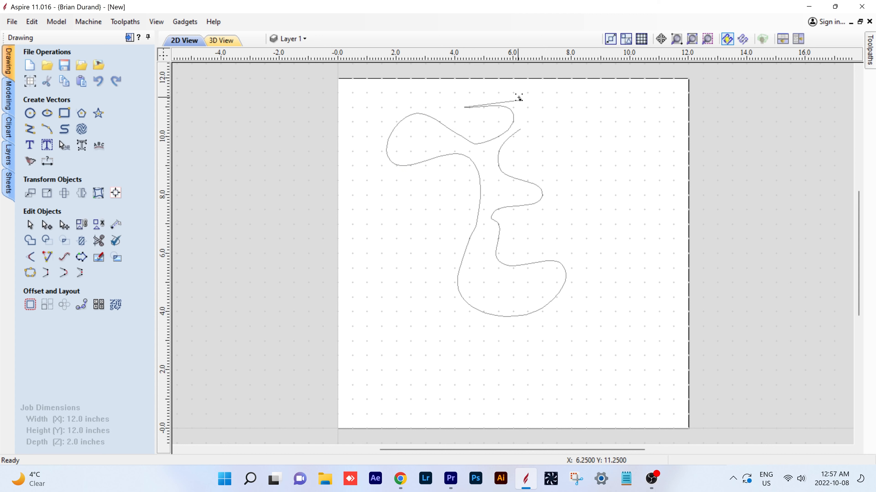
left_click(586, 86)
left_click(522, 130)
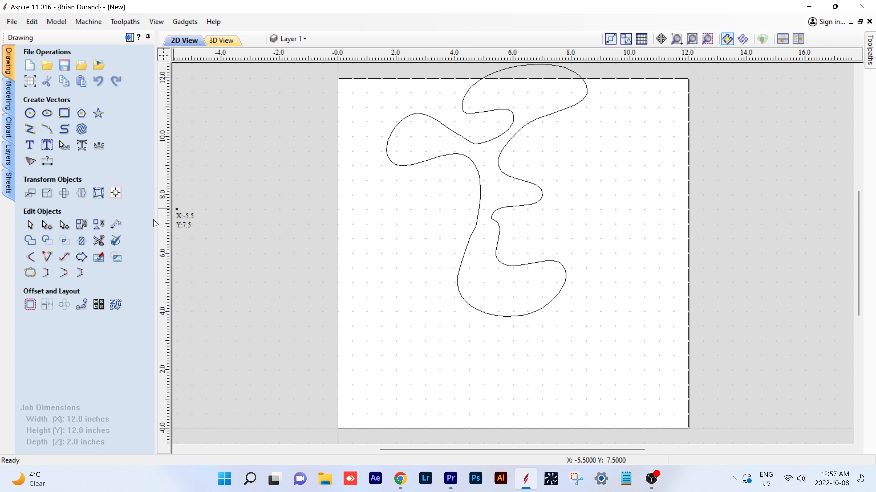
Step: Reshape the closed curve by node editing, moving nodes to about (7.75, 7.5), (8.75, 9.25) and (8.5, 10.25) and extending handles outward
left_click(483, 181)
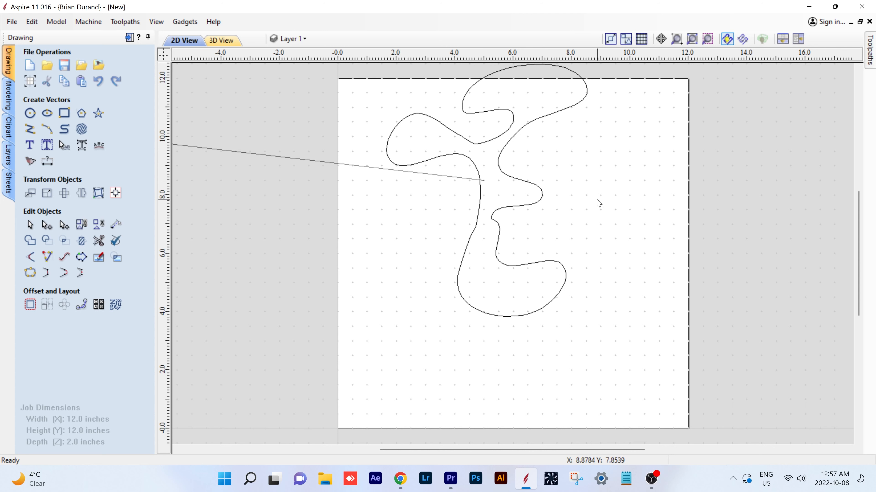
left_click(524, 182)
left_click(542, 204)
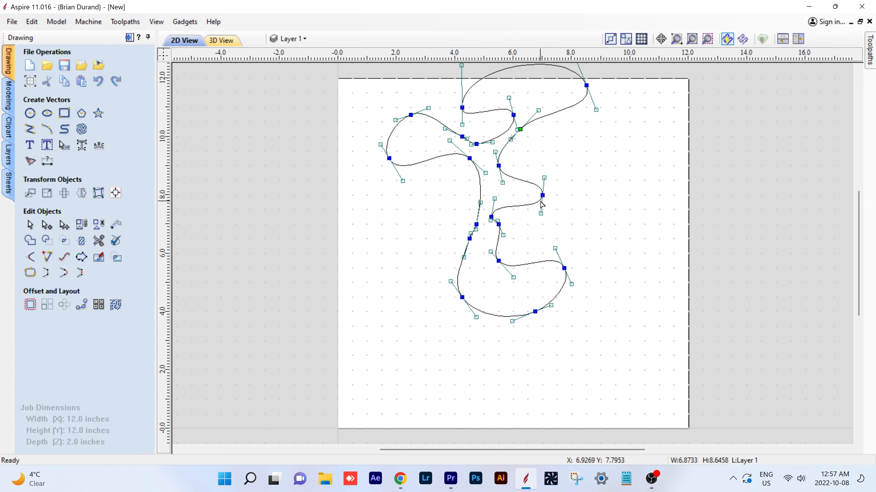
left_click_drag(546, 179, 536, 256)
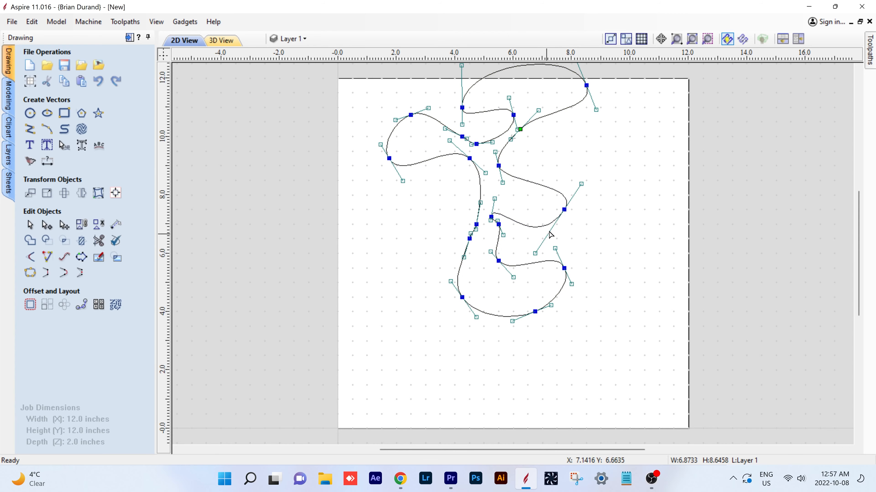
left_click_drag(582, 184, 667, 165)
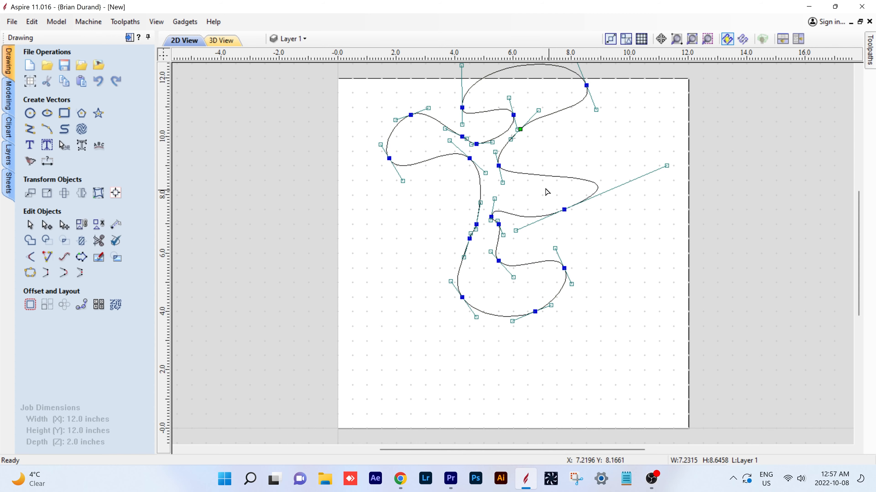
left_click_drag(499, 166, 592, 158)
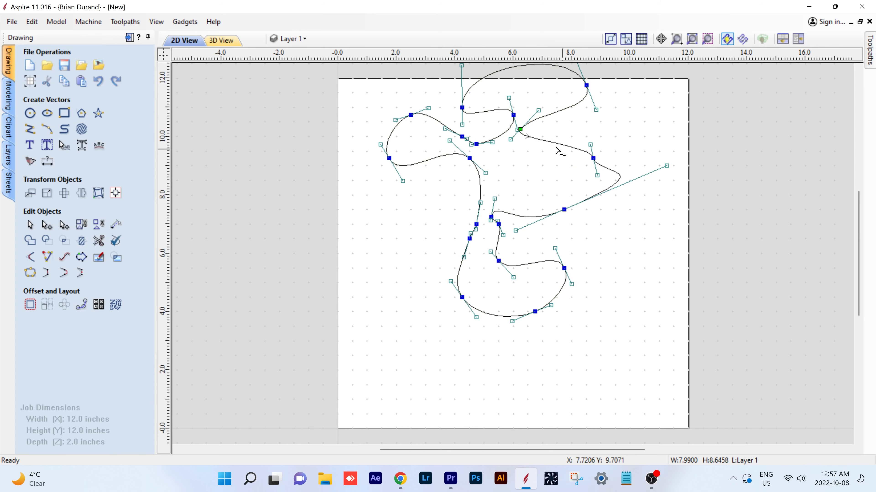
left_click_drag(520, 130, 622, 143)
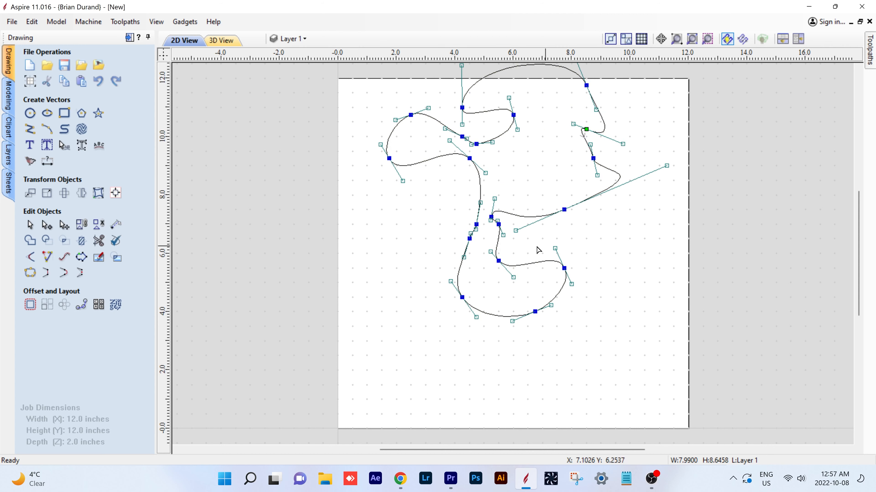
Step: Finish node editing and delete the curve from the job
key("n")
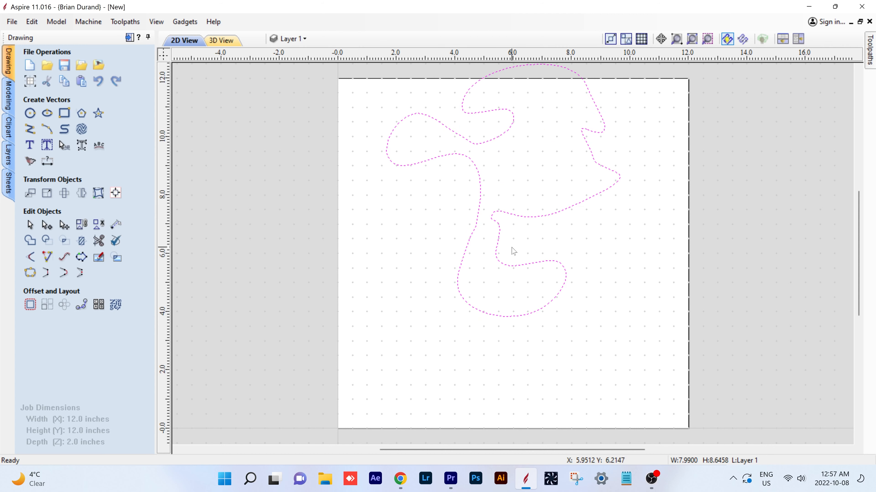
key("Delete")
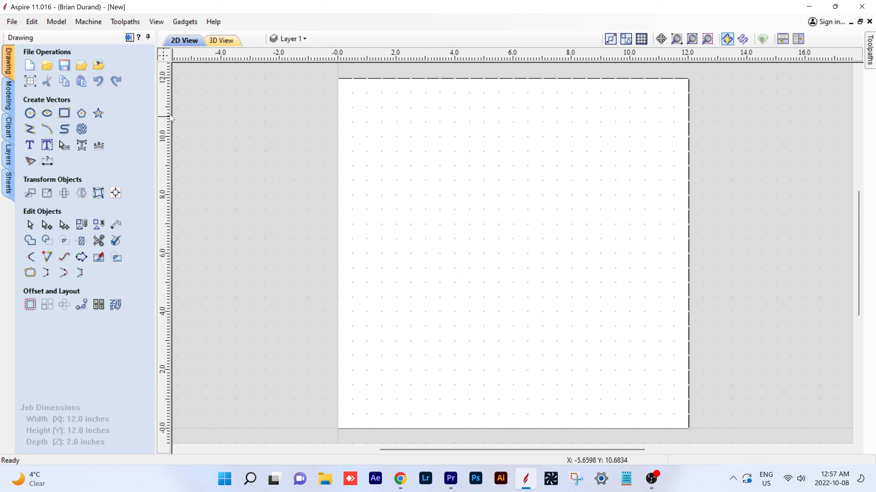
Step: Set up a vector texture with a 31.5 degree angle and increased line spacing variation, and preview it
left_click(81, 130)
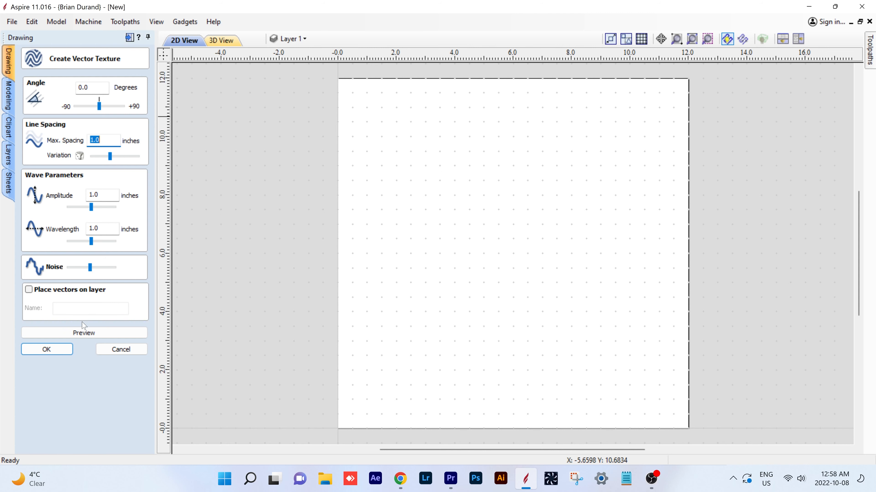
left_click(84, 334)
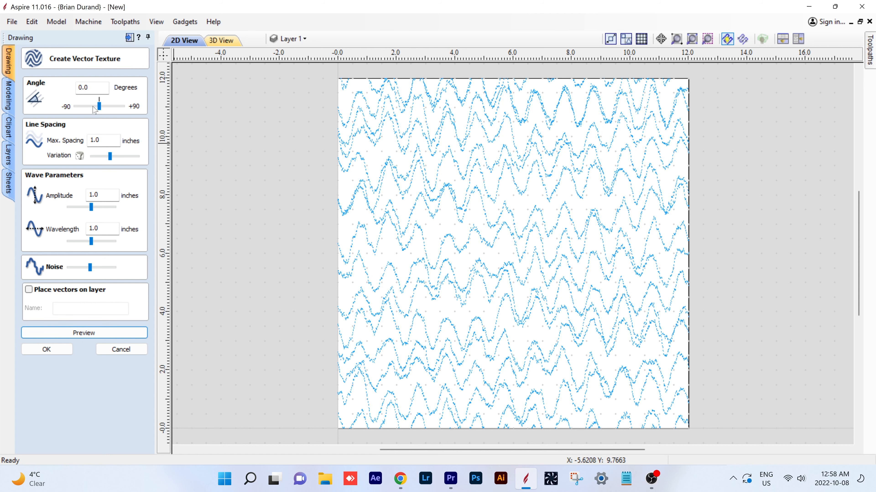
left_click_drag(94, 107, 107, 108)
left_click(107, 333)
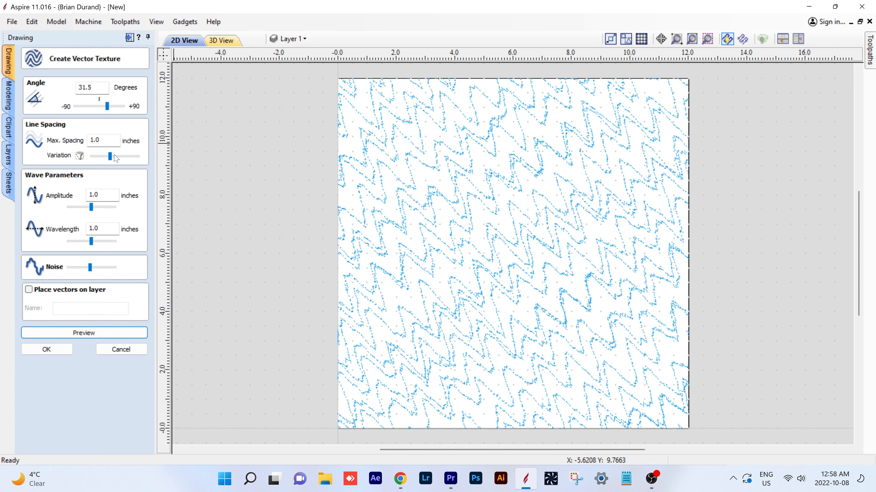
left_click_drag(110, 154, 112, 154)
left_click(103, 333)
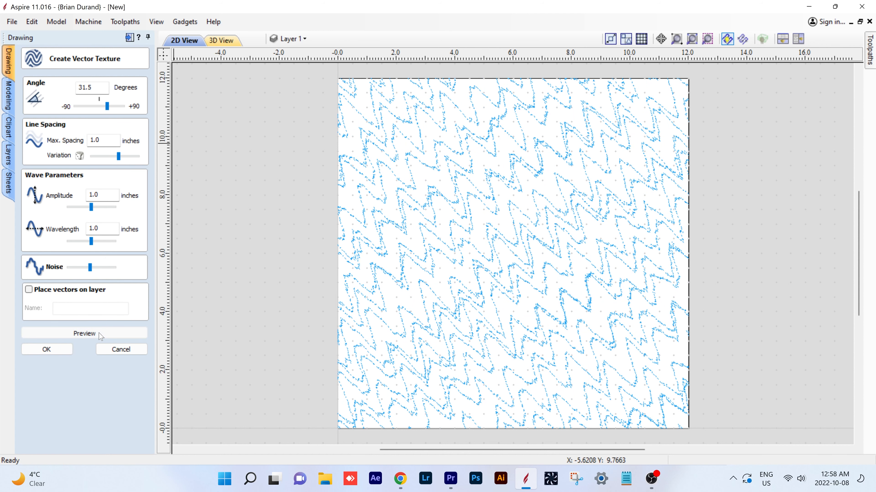
Step: Set the texture's amplitude to 1.32 inches and wavelength to 1.38 inches, increase its noise, and preview the pattern
left_click_drag(92, 207, 98, 207)
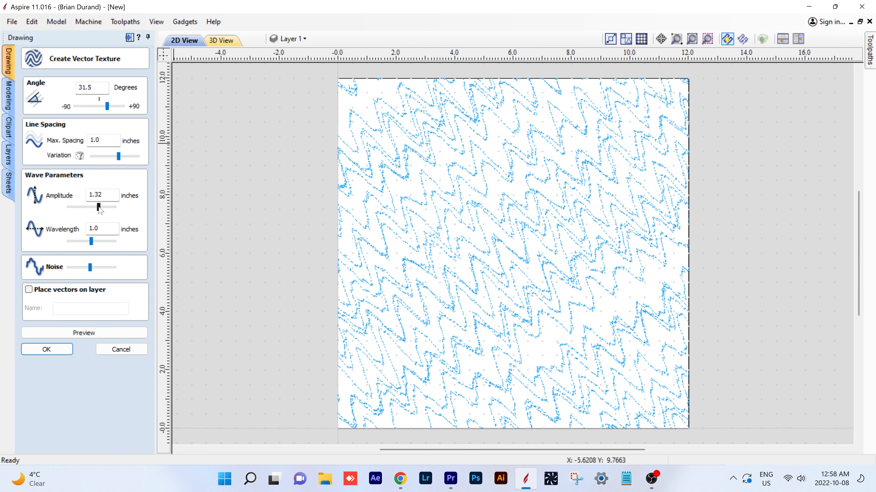
left_click(102, 332)
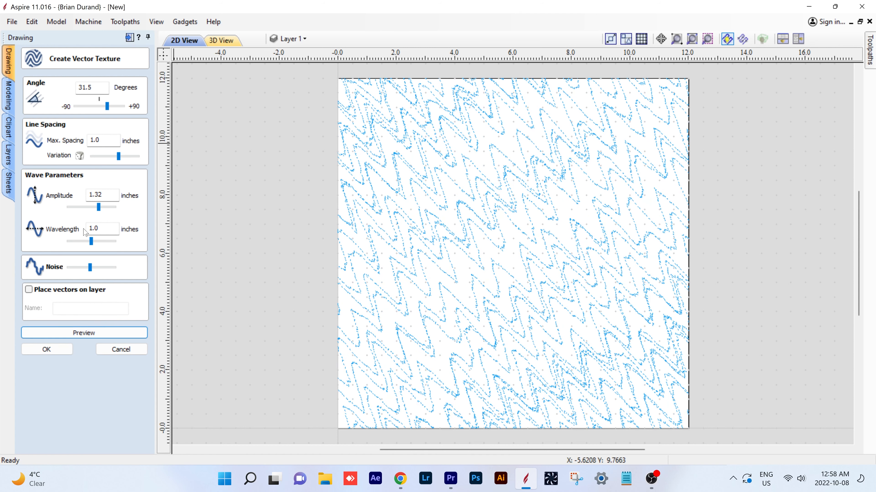
left_click_drag(91, 241, 93, 242)
left_click(99, 333)
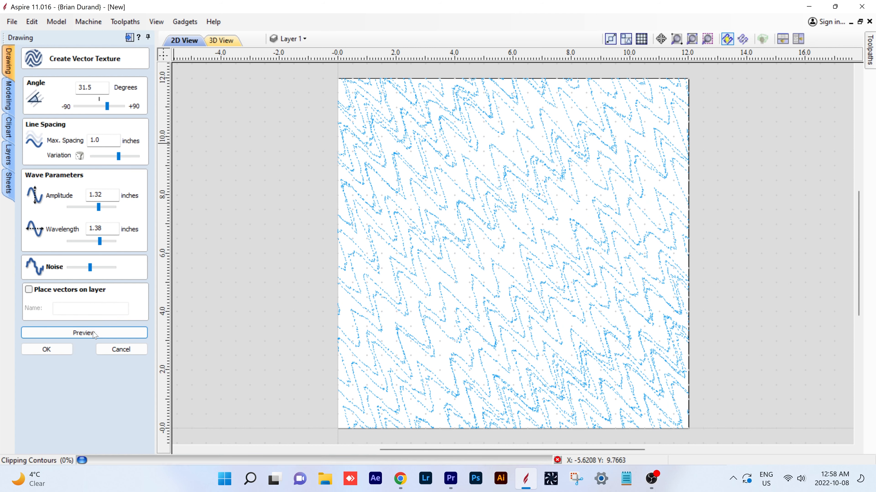
left_click_drag(89, 268, 107, 267)
left_click(88, 336)
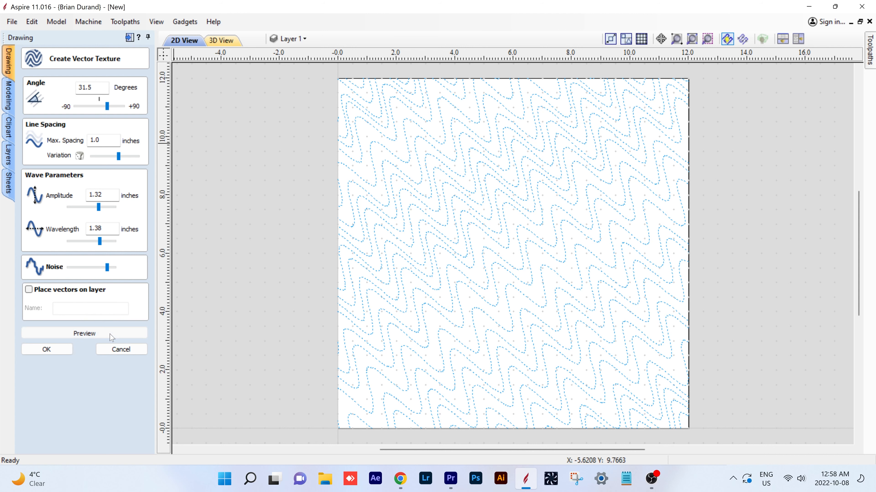
left_click(112, 337)
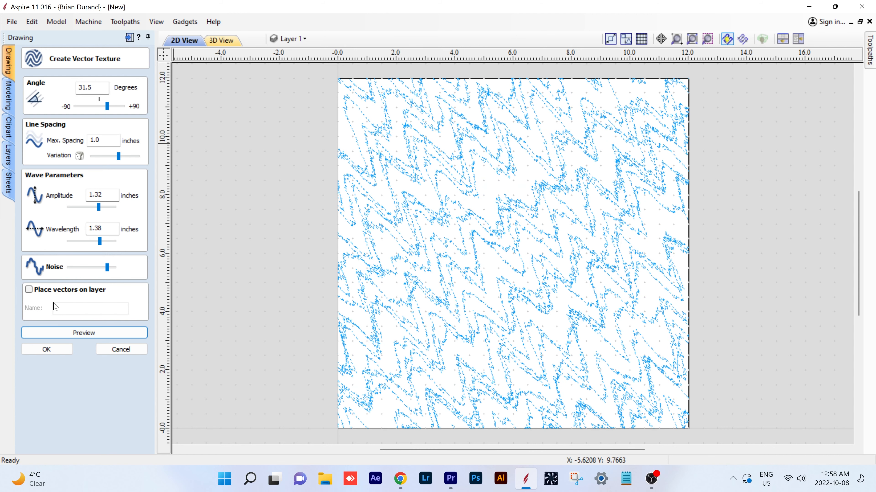
Step: Place the texture vectors on a layer named "layer texture", preview them and create the texture
left_click(29, 290)
left_click(60, 308)
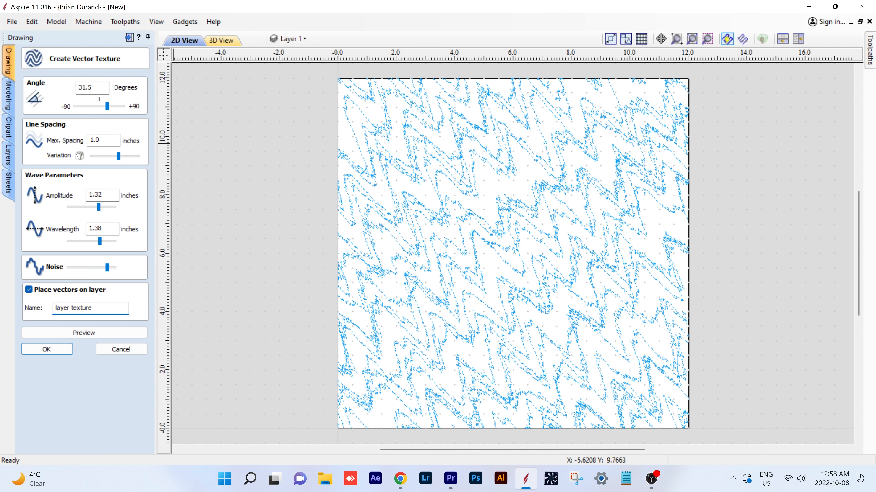
left_click(70, 333)
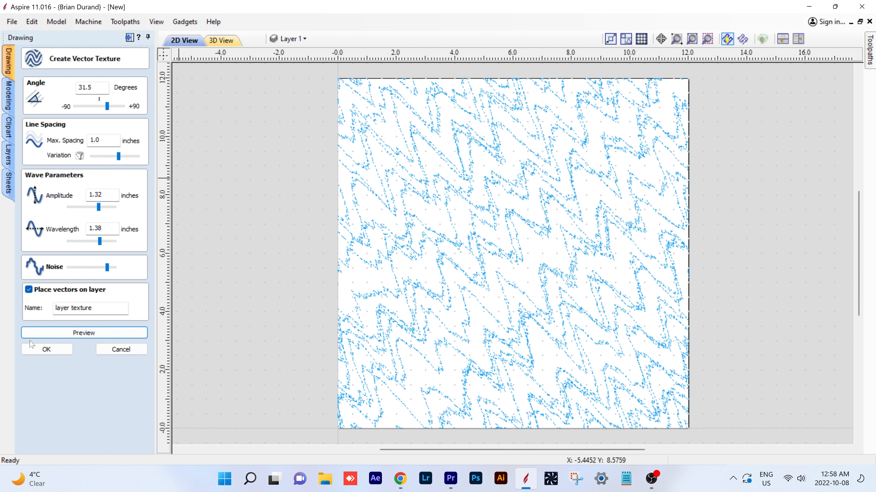
left_click(47, 349)
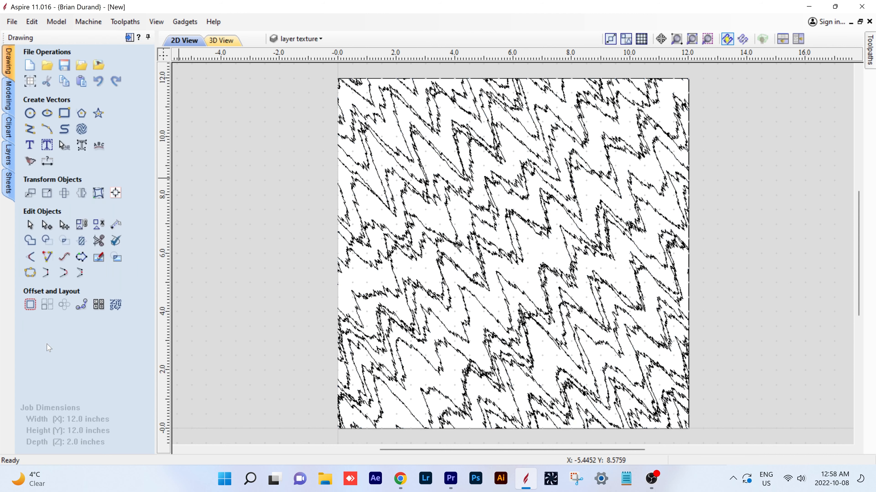
Step: Hide the "layer texture" layer, show it again and close the layer list without renaming anything
left_click(345, 38)
left_click(289, 69)
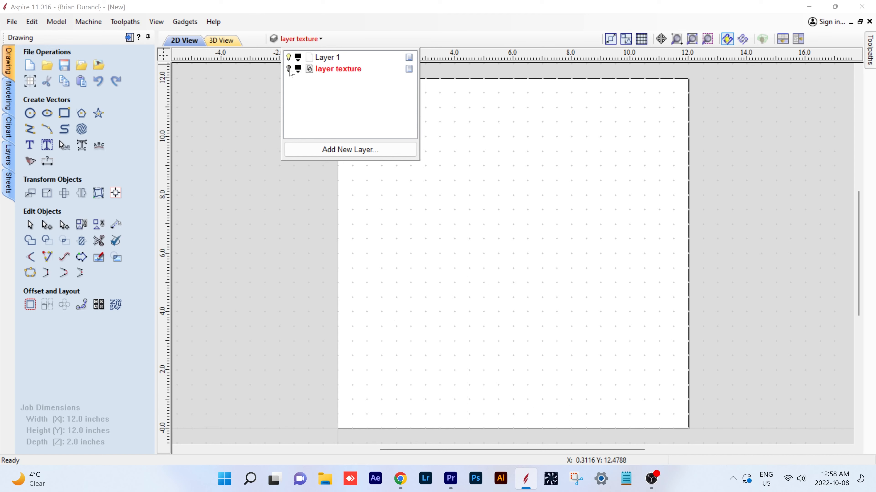
left_click(289, 69)
double_click(320, 71)
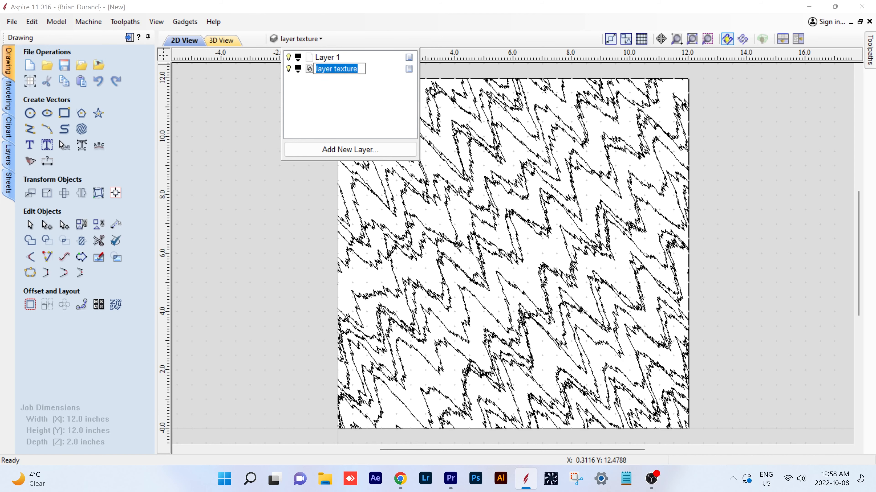
left_click(376, 31)
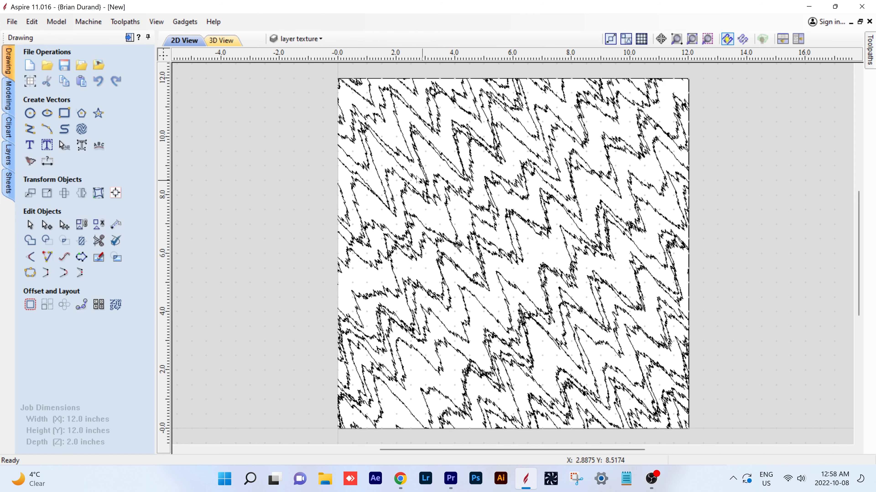
Step: Hide the "layer texture" layer and make Layer 1 the active layer
left_click(299, 38)
left_click(289, 69)
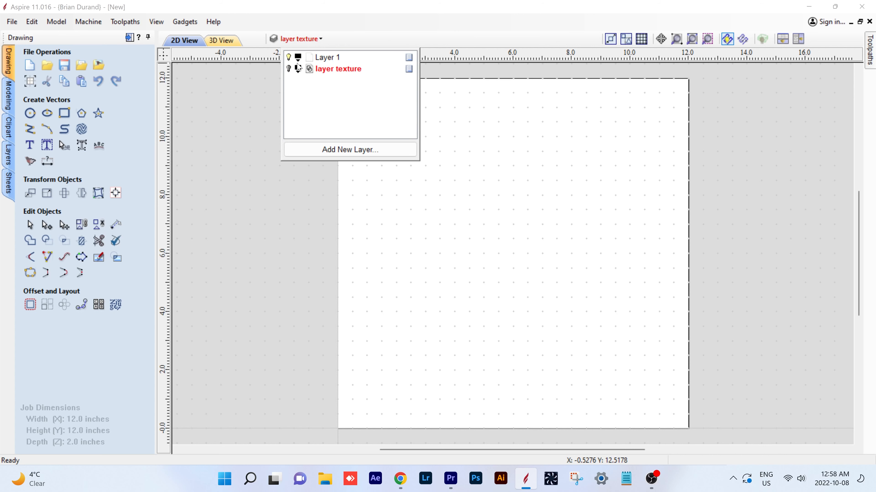
left_click(350, 57)
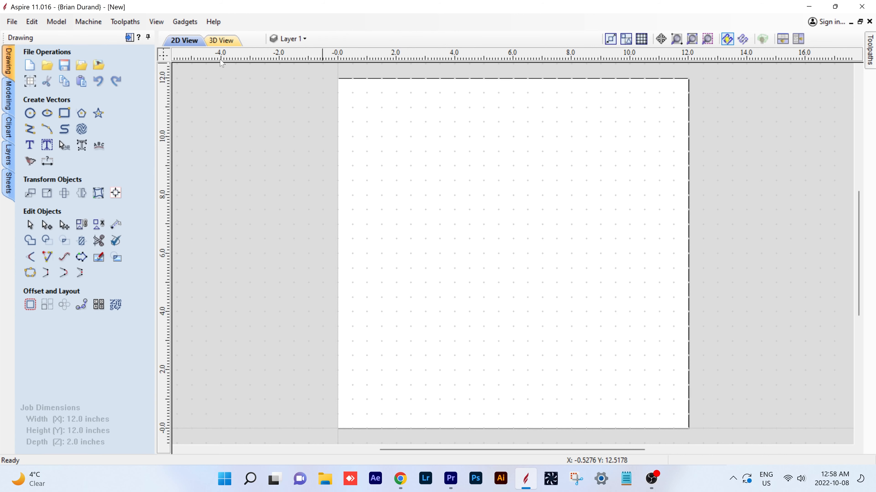
Step: Create the text "Sample" in Times New Roman and browse the TrueType fonts without changing the font
left_click(33, 150)
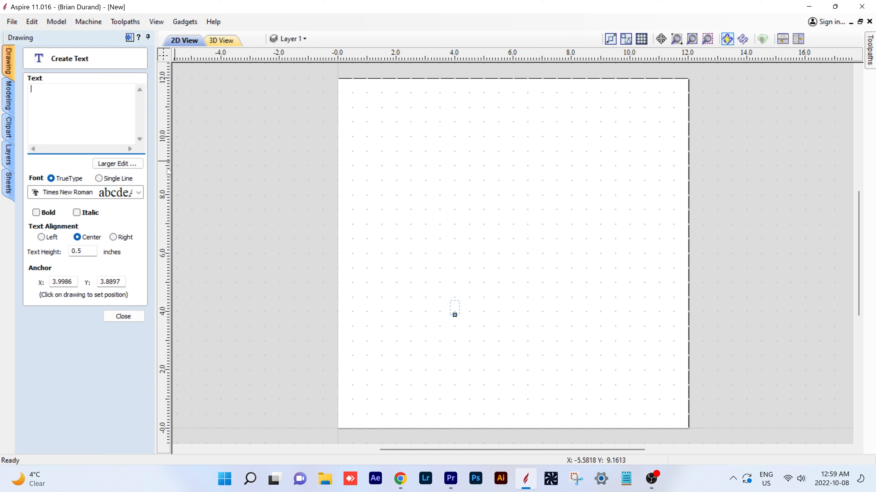
type("Sample")
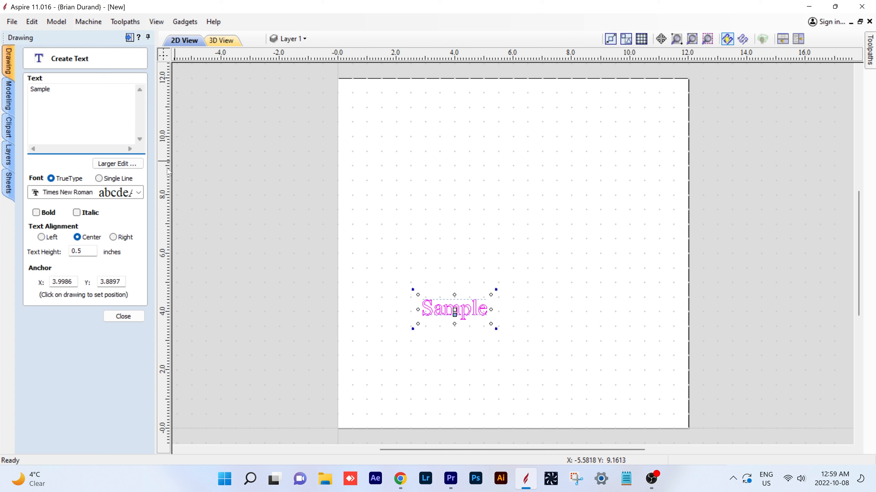
left_click(82, 196)
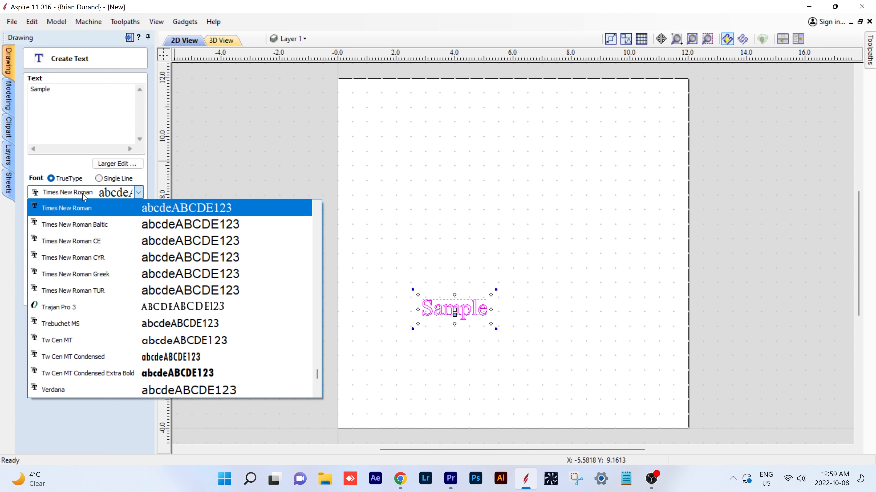
left_click(99, 176)
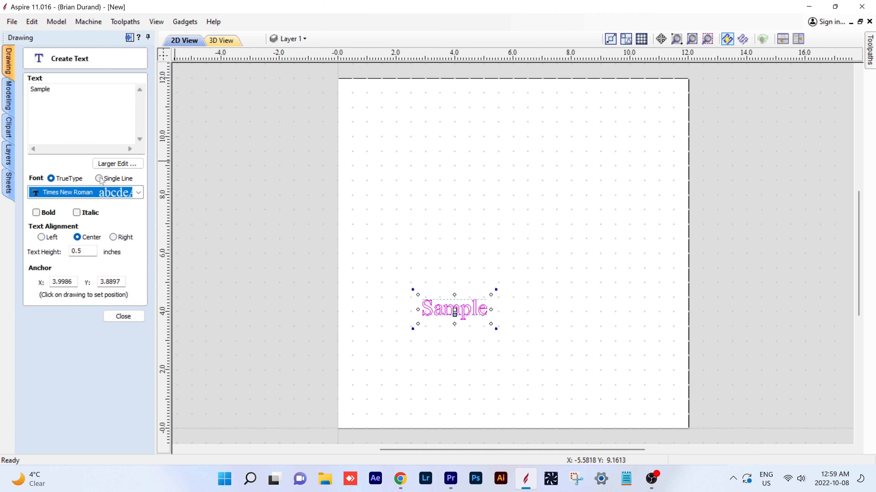
Step: Try the single-line font Century on the text, view the other single-line fonts, and return to TrueType
left_click(99, 179)
left_click(99, 192)
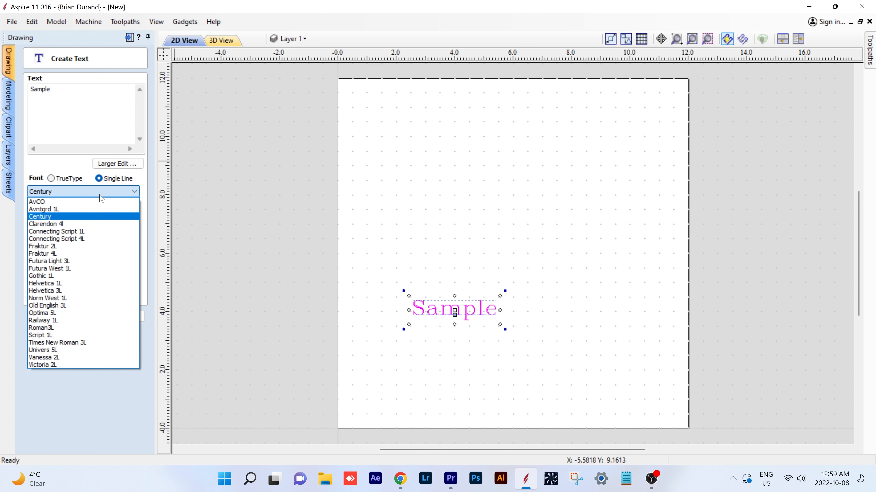
left_click(49, 185)
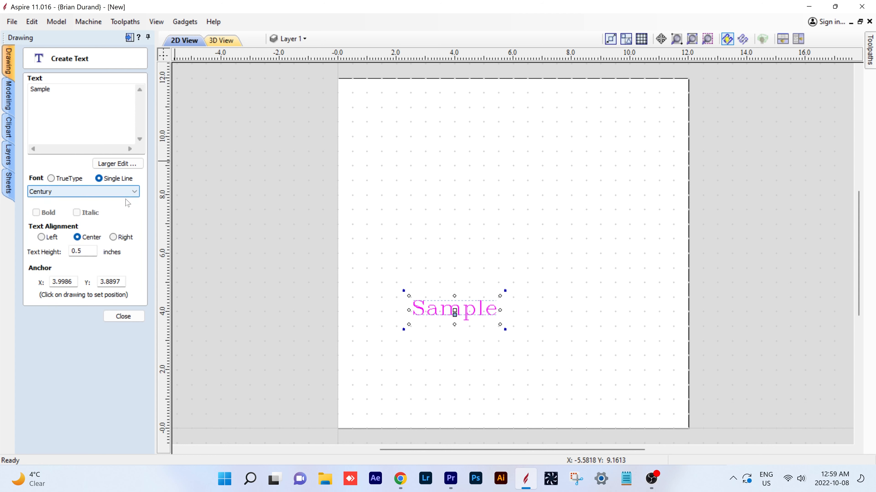
left_click(51, 180)
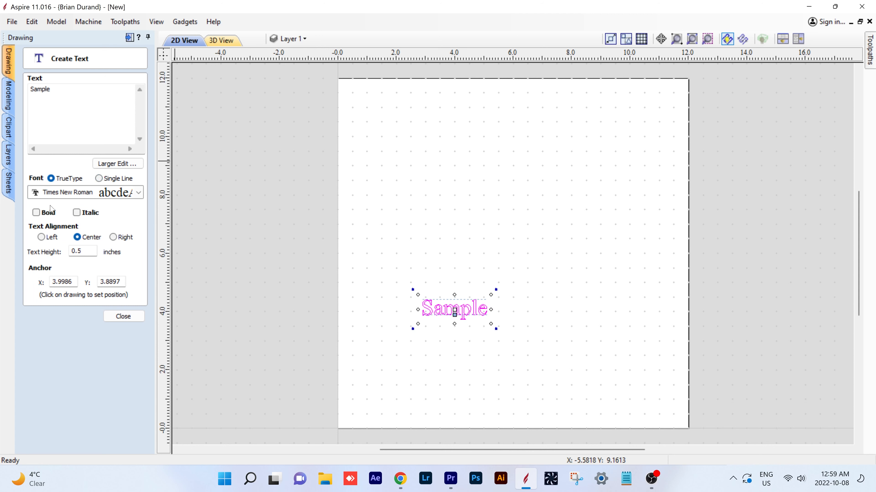
Step: Make the "Sample" text bold and italic and try the left, center and right text alignments
left_click(36, 212)
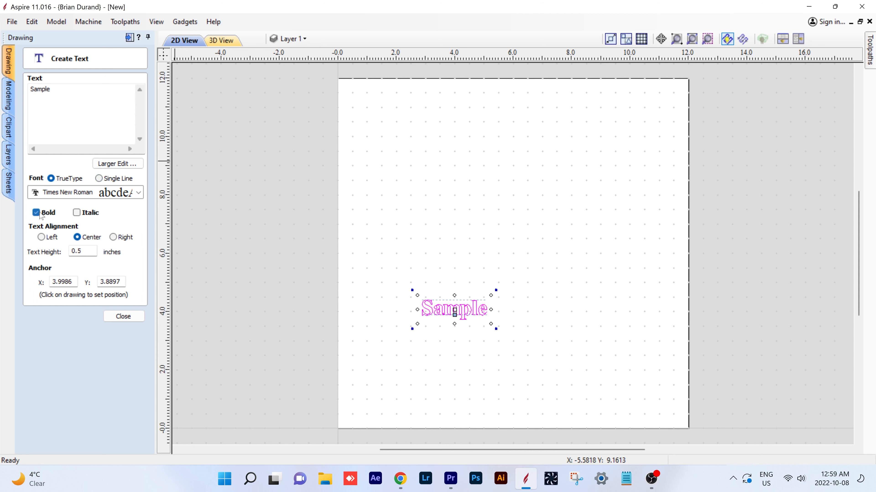
left_click(86, 214)
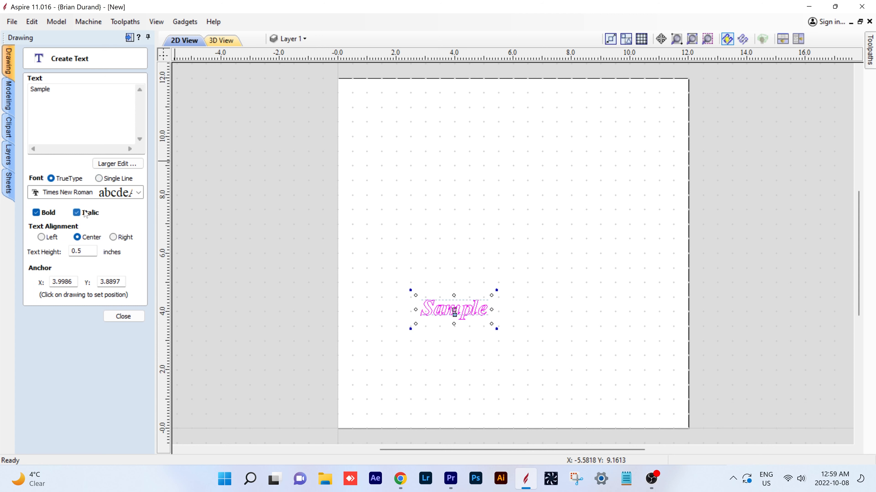
left_click(42, 238)
left_click(77, 237)
left_click(114, 238)
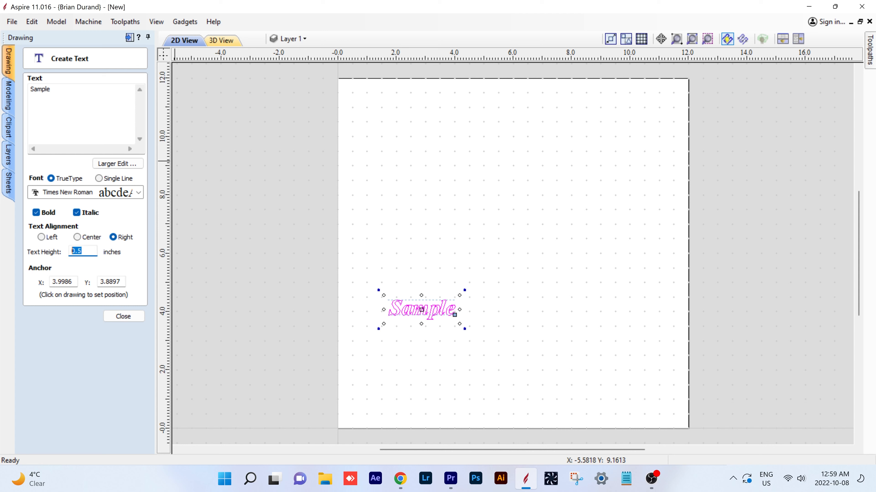
Step: Set the text height to 2 inches with left alignment and move the text into the upper half of the job
type("2")
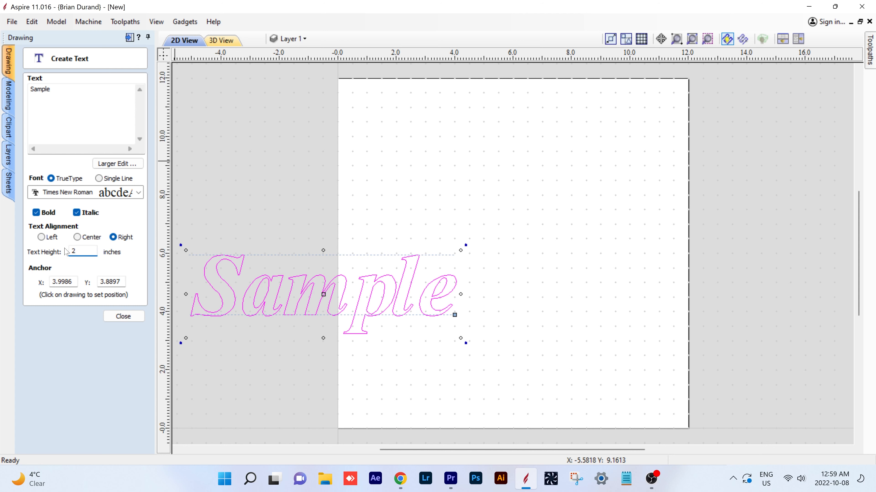
left_click(42, 237)
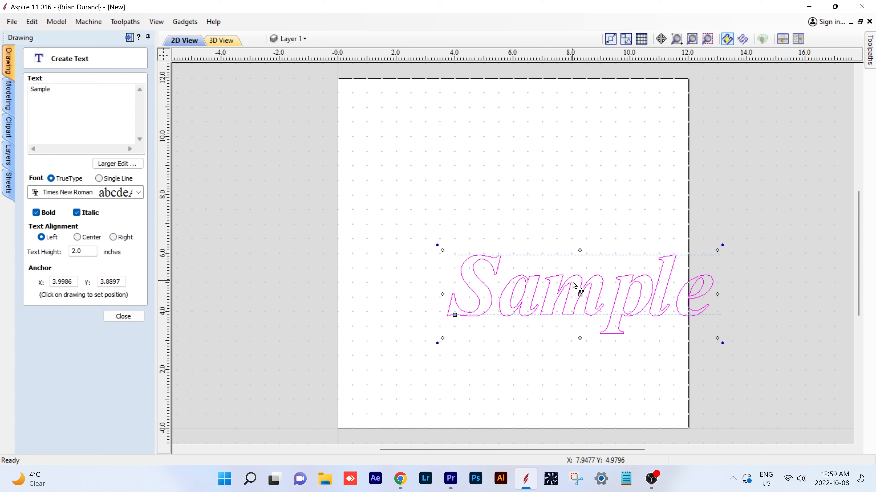
left_click_drag(581, 293, 537, 209)
Step: Add two more texts reading "sample", one at the job's lower right corner and one along its top edge
left_click(526, 322)
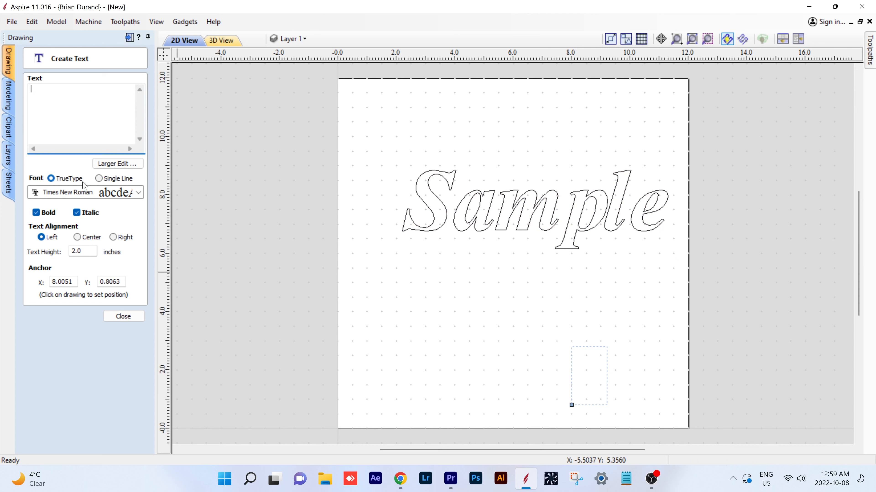
type("ample")
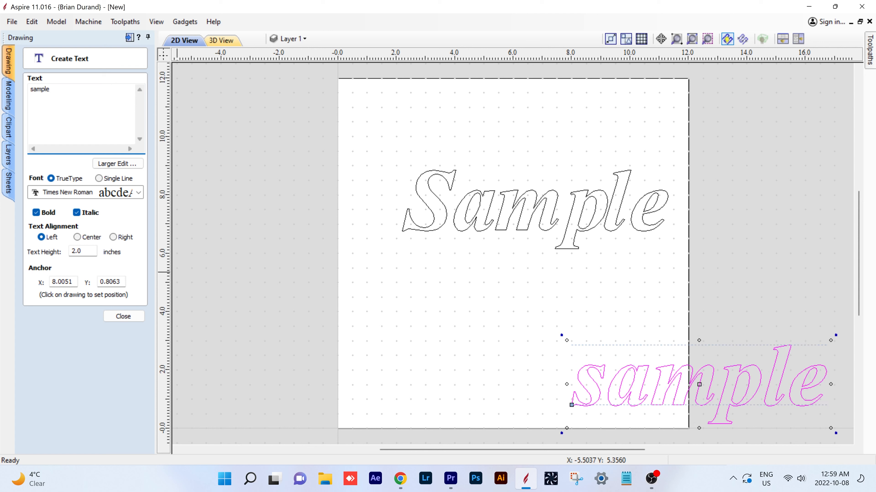
left_click(406, 114)
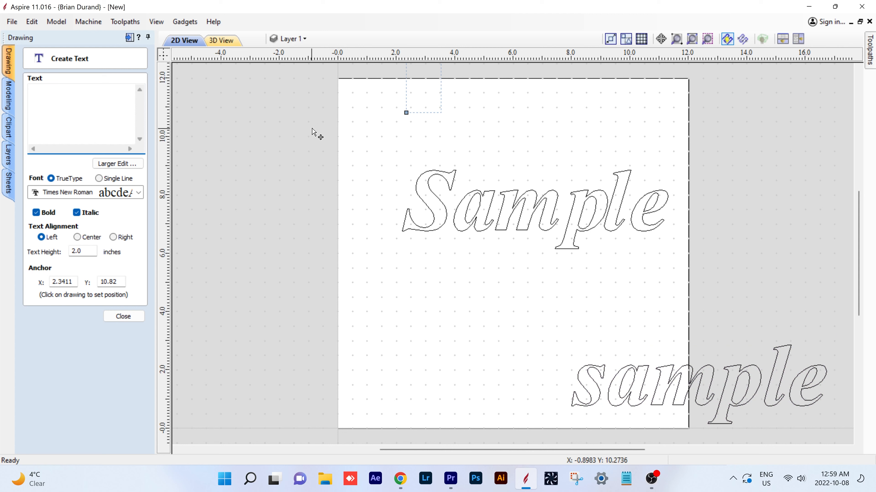
type("sample")
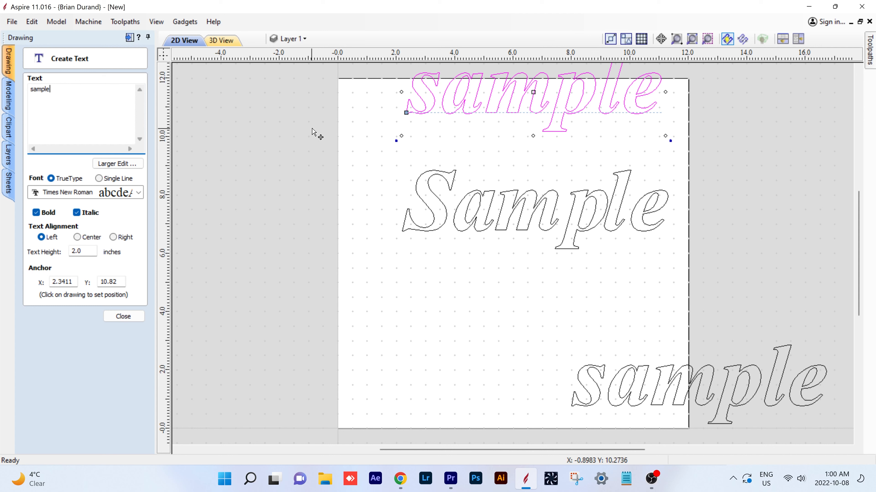
scroll(312, 131, "up", 1)
scroll(336, 225, "down", 1)
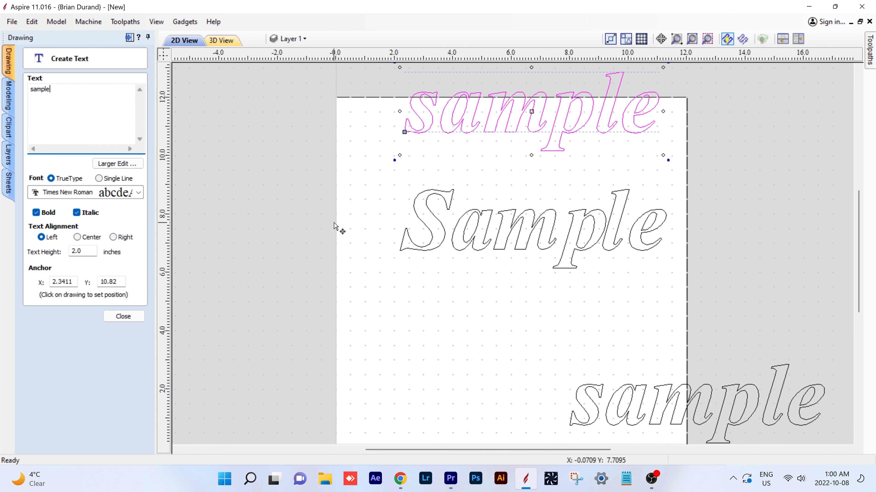
Step: Set the anchor of the top "sample" text to X 6 and Y 6
double_click(76, 281)
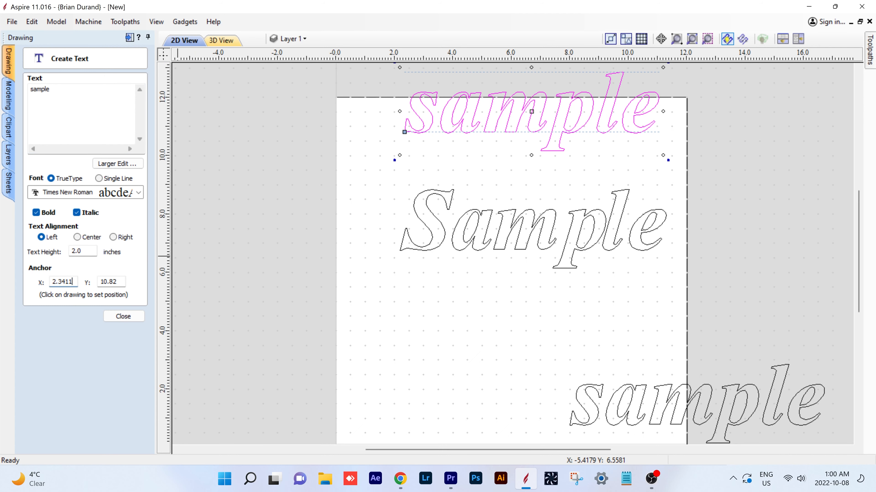
type("6")
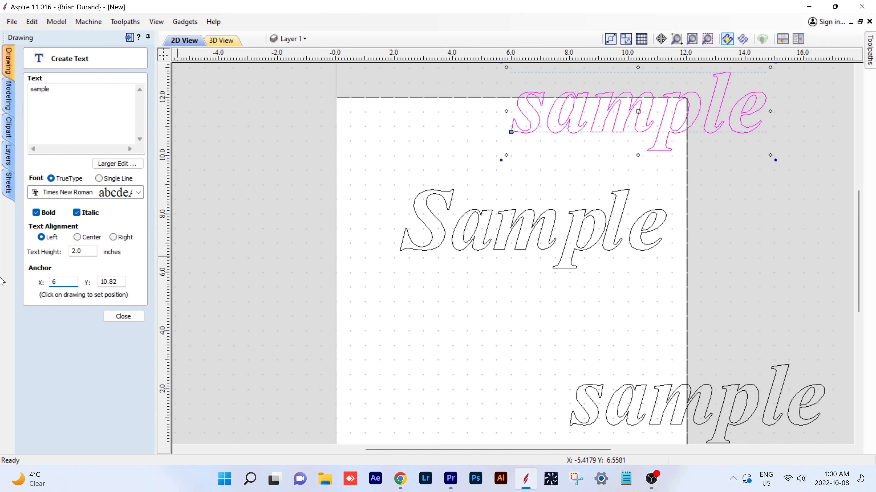
type(".0")
key("Tab")
type("6")
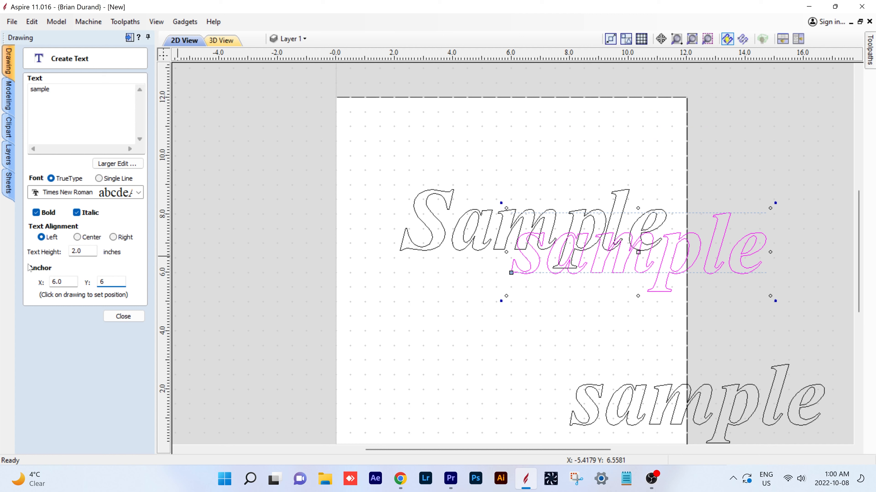
Step: Move the selected "sample" text's anchor to X 1 and Y 1
left_click(63, 281)
left_click_drag(63, 282, 31, 287)
type("1")
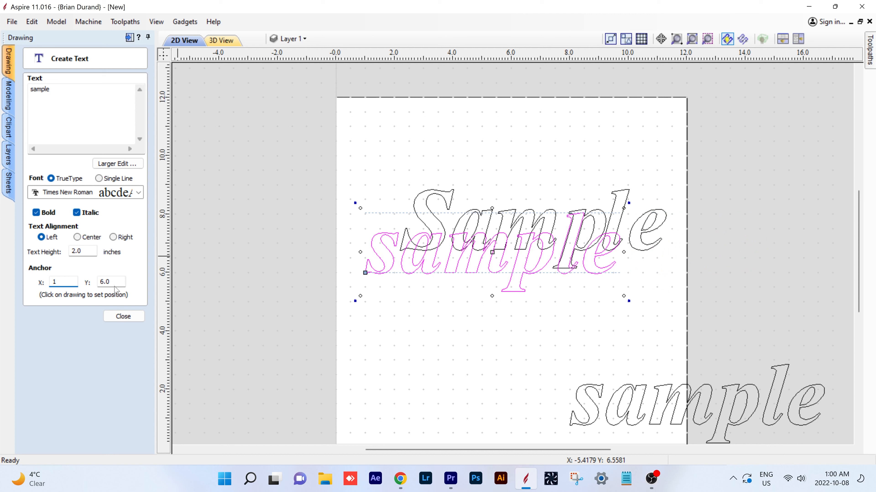
left_click_drag(112, 282, 83, 280)
type("1")
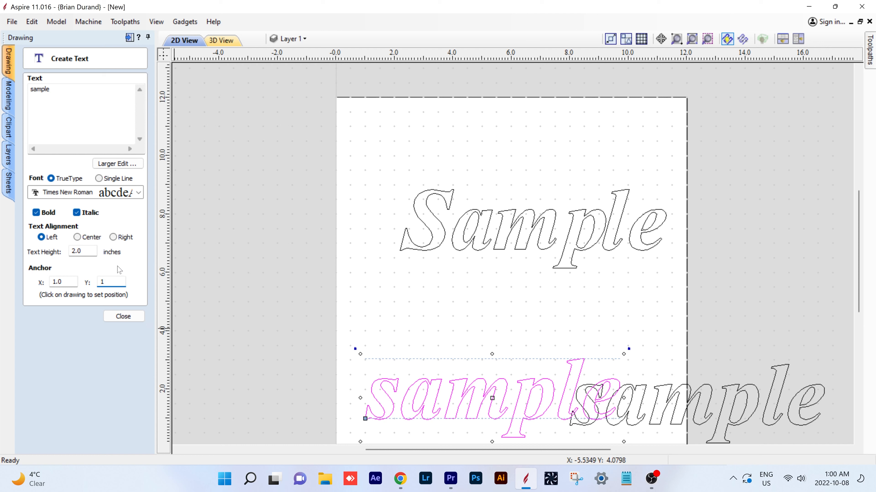
Step: Finish the text creation and delete all three texts from the job
left_click(116, 314)
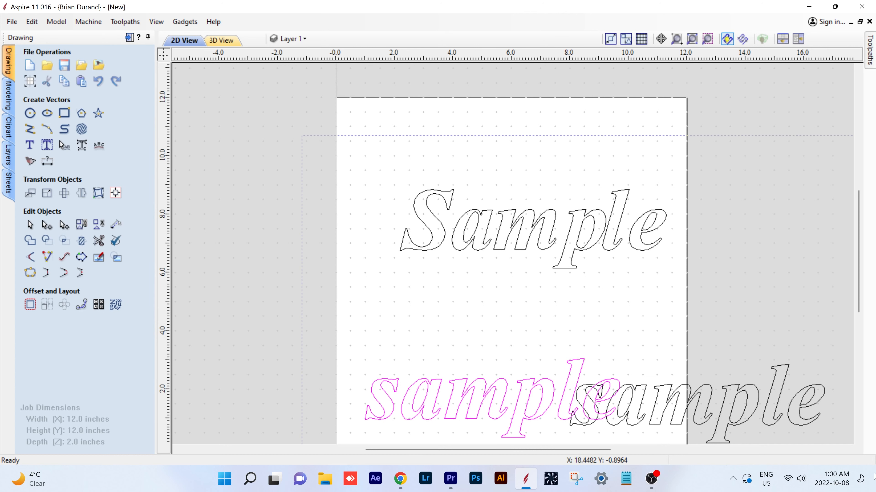
left_click_drag(874, 473, 871, 472)
key("Delete")
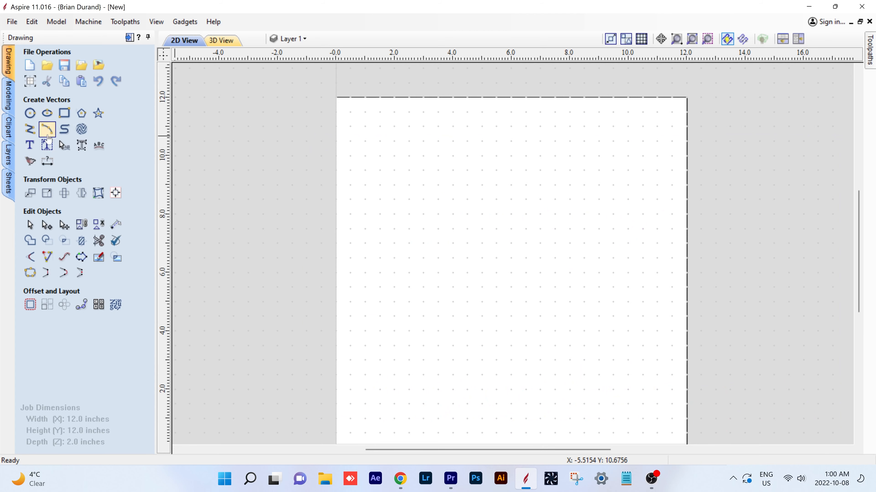
Step: Create an auto layout text reading "This is a sample paragraph." in Brush Script MT across the 12 x 12 inch job
left_click(47, 144)
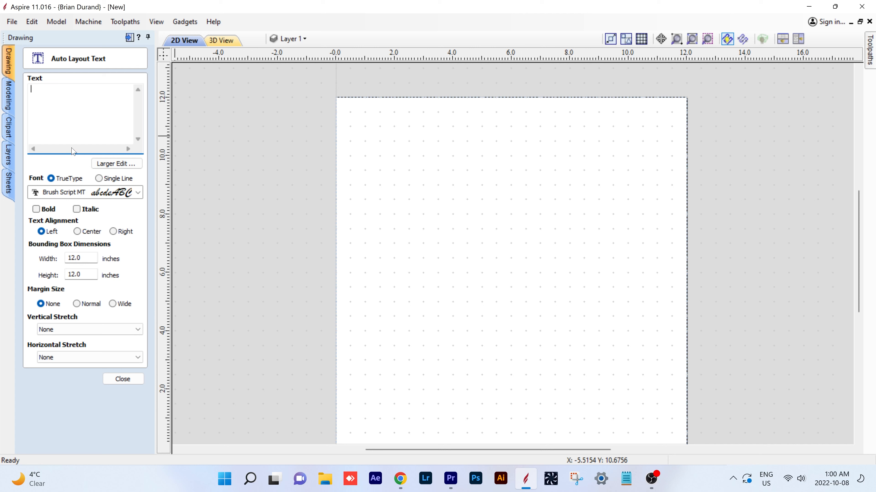
type("This is a ")
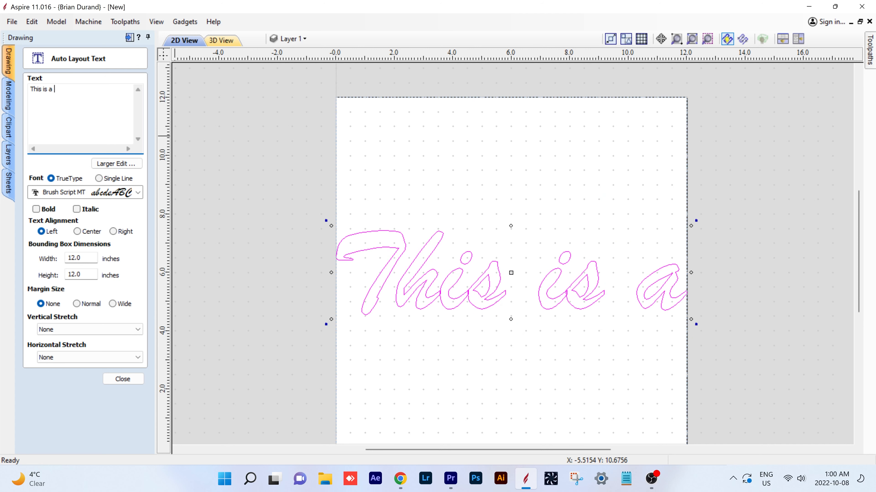
type("sample para")
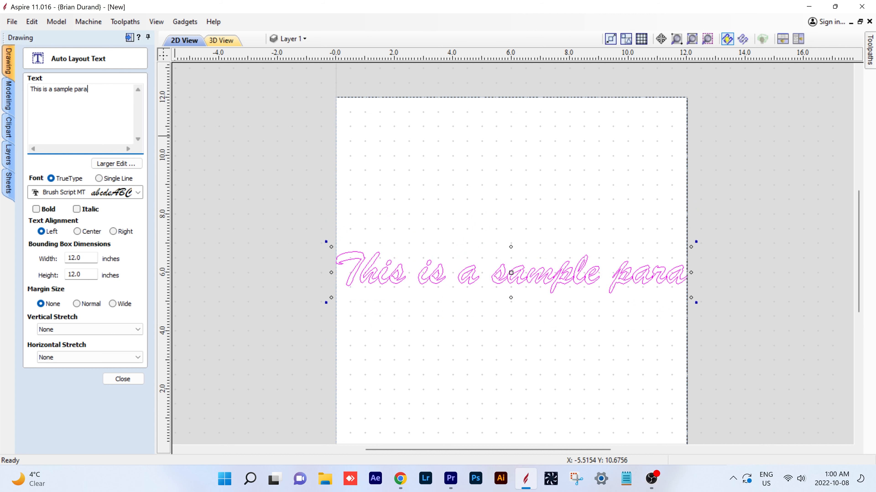
type("grah")
key("BackSpace")
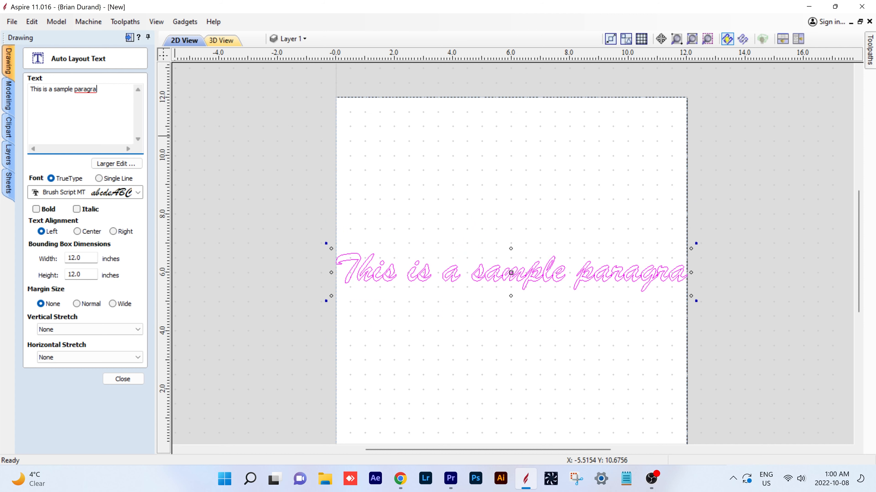
type("p")
key("BackSpace")
key("BackSpace")
key("BackSpace")
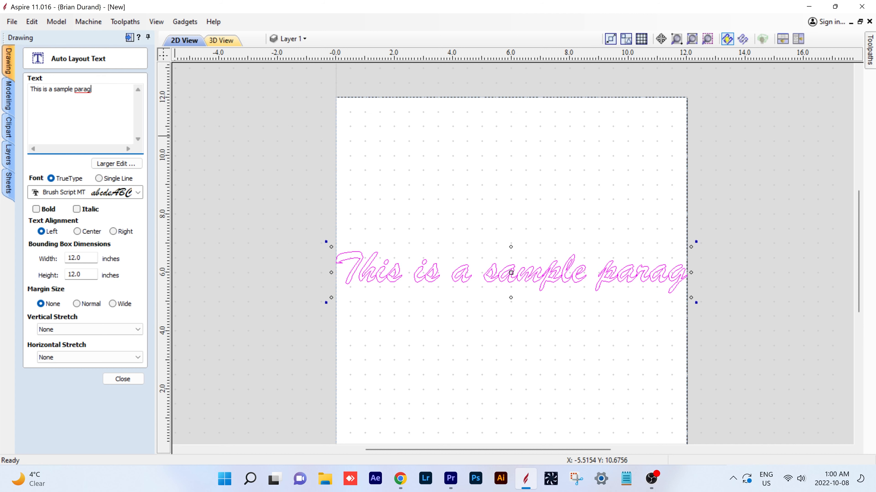
type("raph")
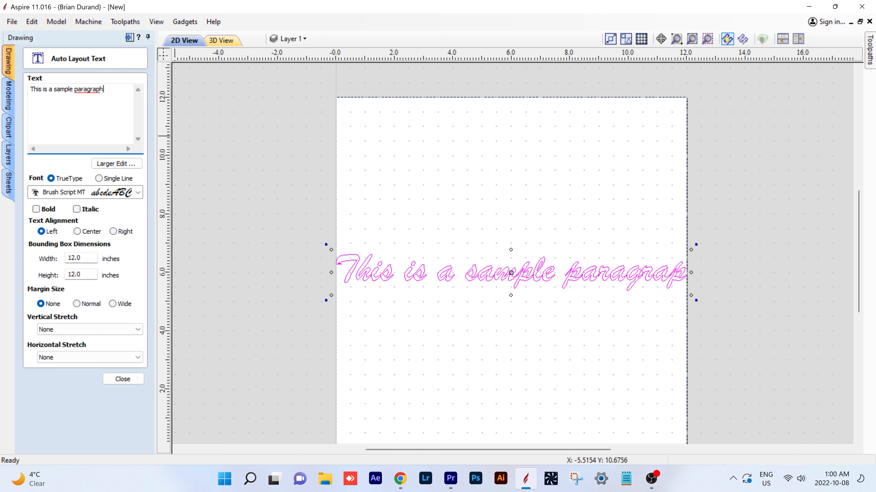
type(".")
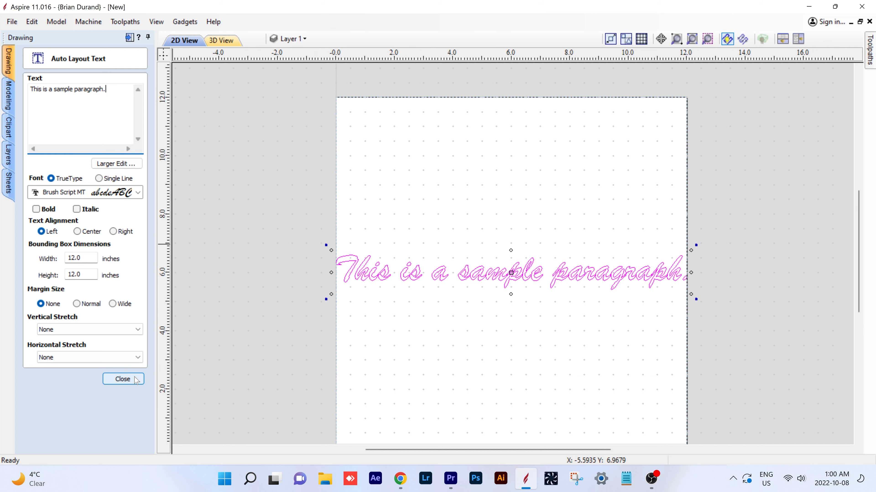
Step: Finish the auto layout text and delete it from the job
left_click(122, 379)
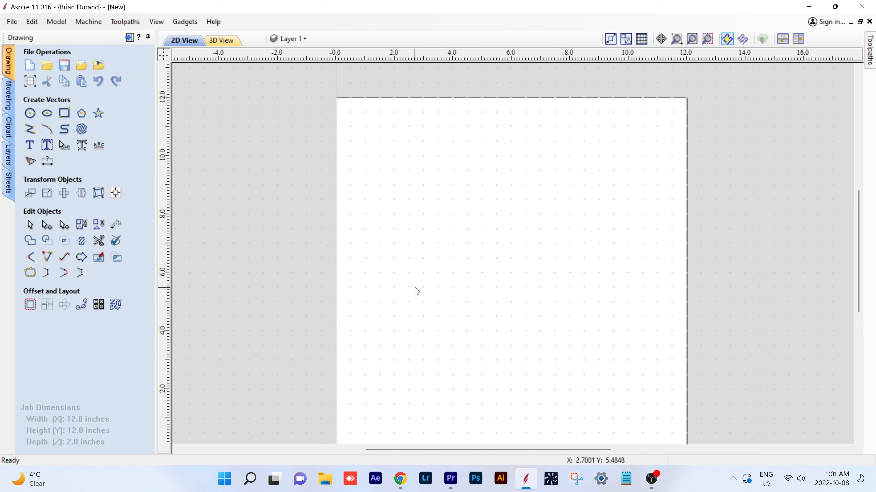
key("Delete")
Step: Draw a square-cornered rectangle about 5 inches wide and 9.25 inches high in the right half of the job
left_click(64, 113)
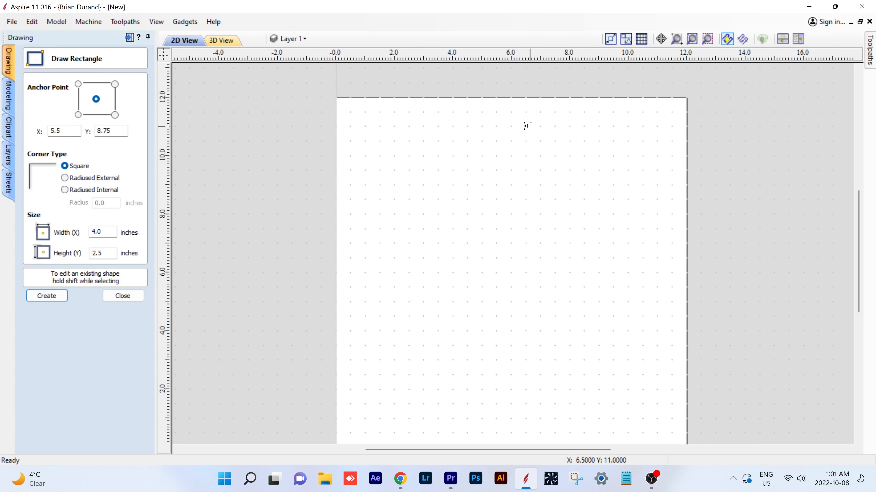
mouse_move(526, 126)
left_mouse_down()
mouse_move(584, 177)
mouse_move(671, 323)
mouse_move(679, 381)
mouse_move(672, 395)
left_mouse_up()
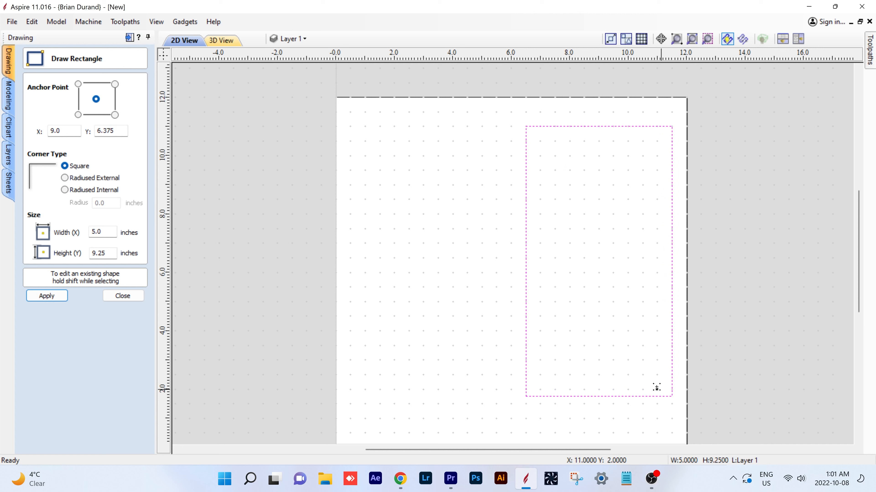
left_click(113, 295)
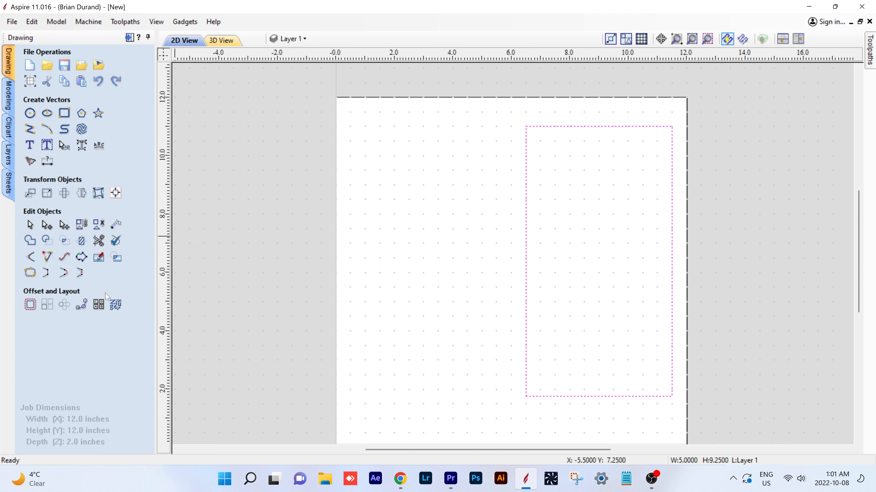
Step: Create an auto layout text in the rectangle with the first line "This is a sample text. If you keep writing you will still"
left_click(47, 145)
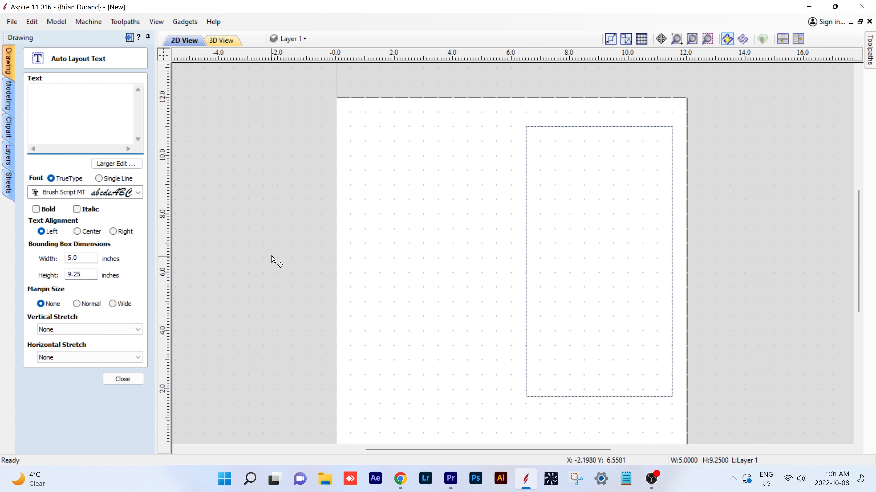
type("This is ")
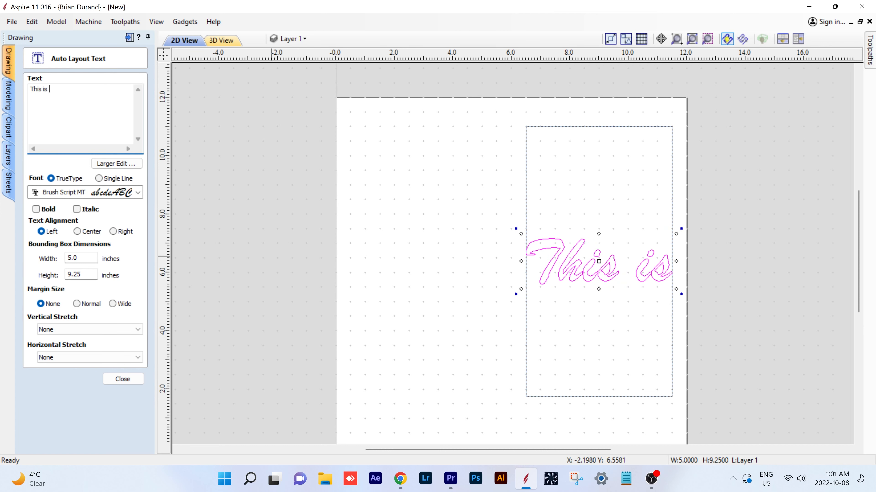
type("a sample")
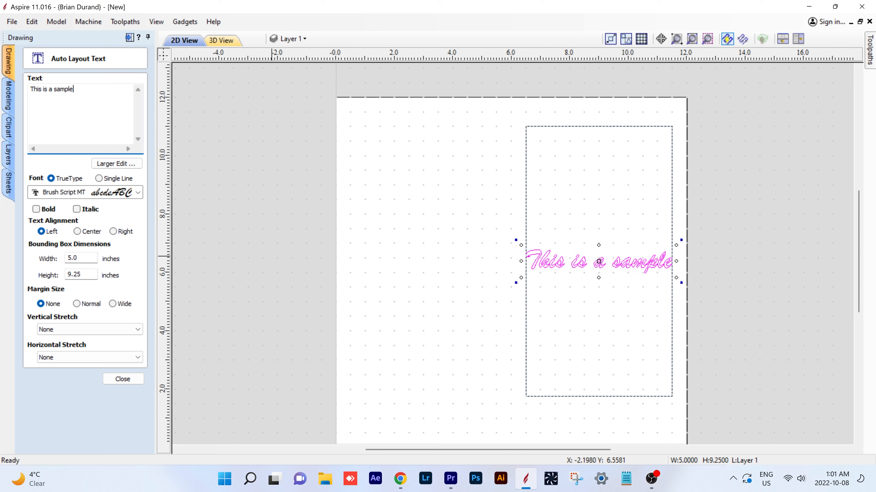
type(" text")
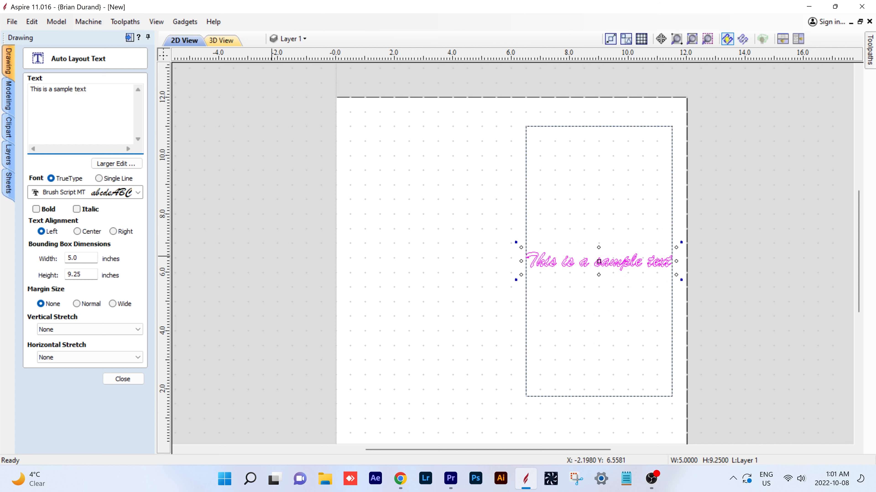
type(".")
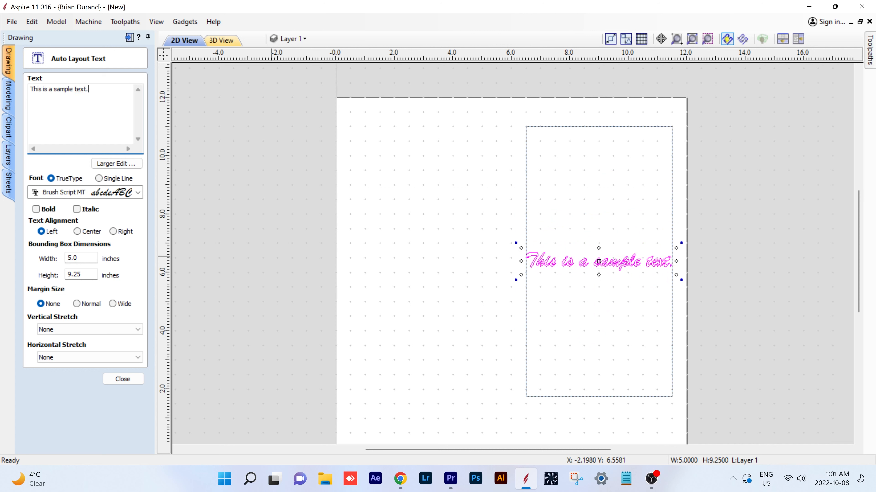
type(" If you c")
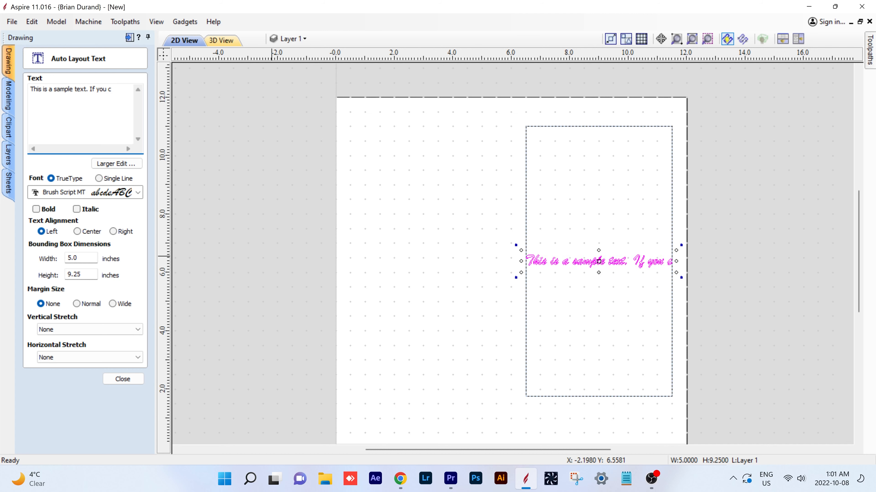
key("BackSpace")
type("ke")
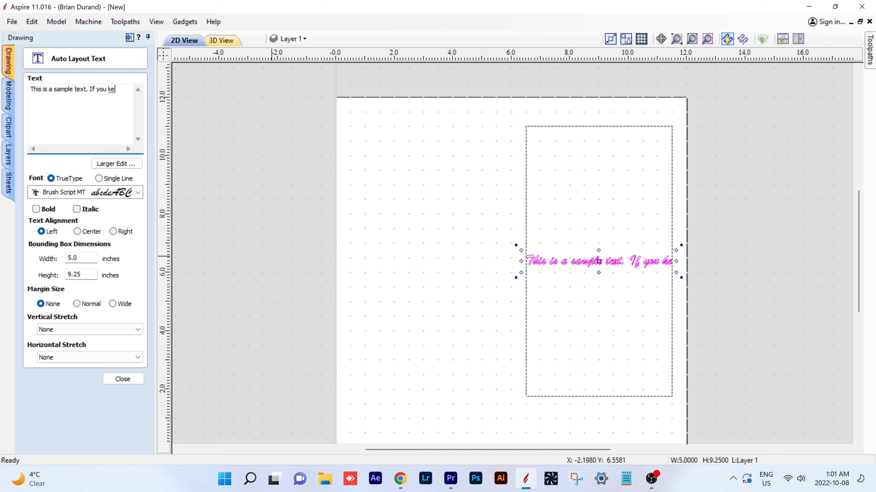
type("ep writing")
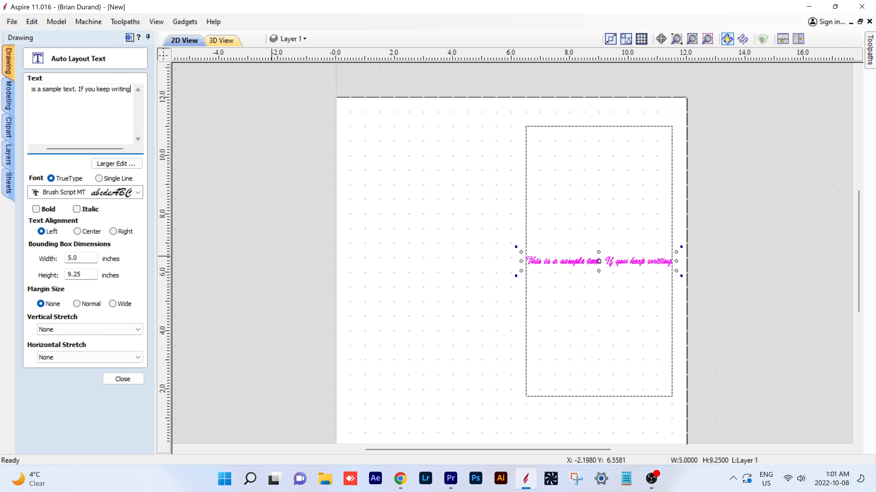
type(" you will")
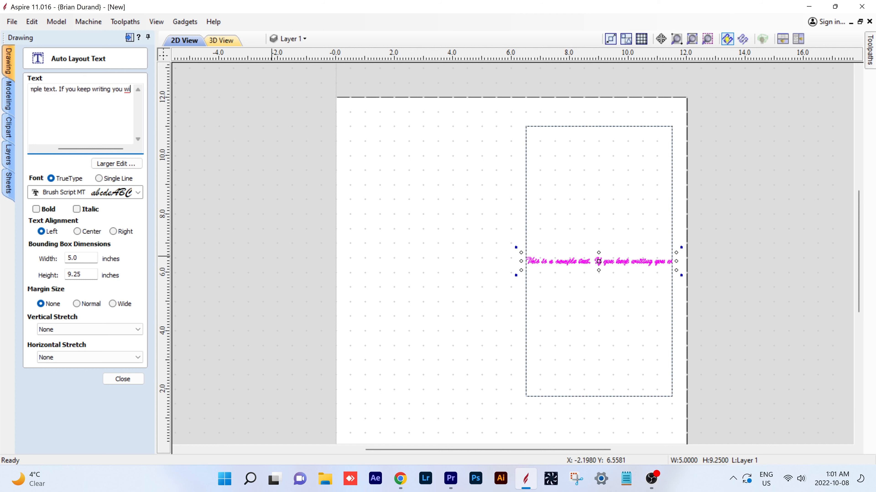
type(" still")
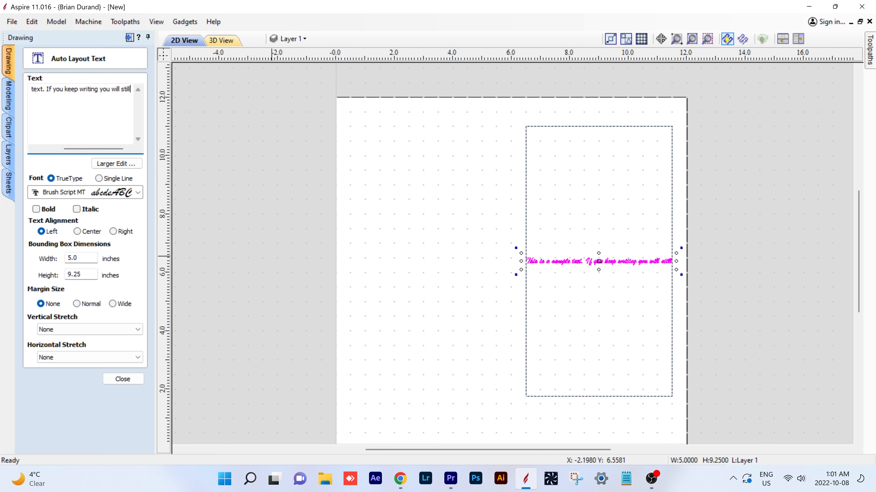
Step: Add a second line reading "keep the text within the box." to the auto layout text
key("Return")
type("kee")
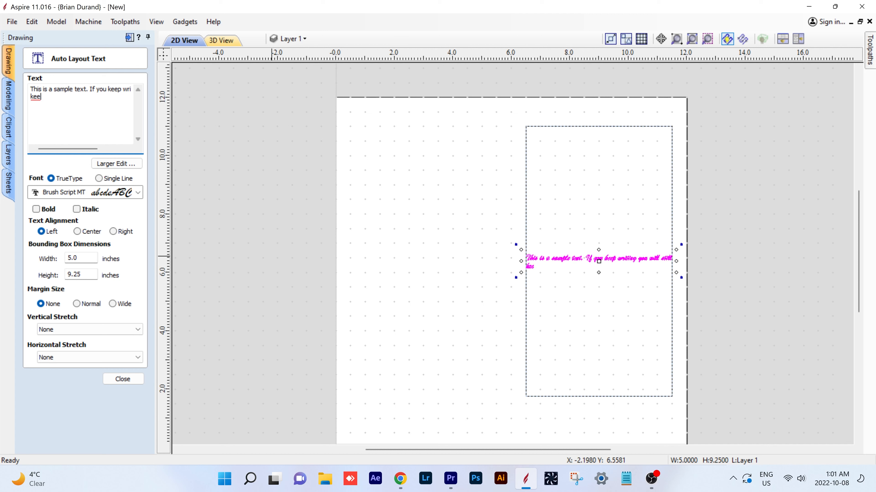
type("p the te")
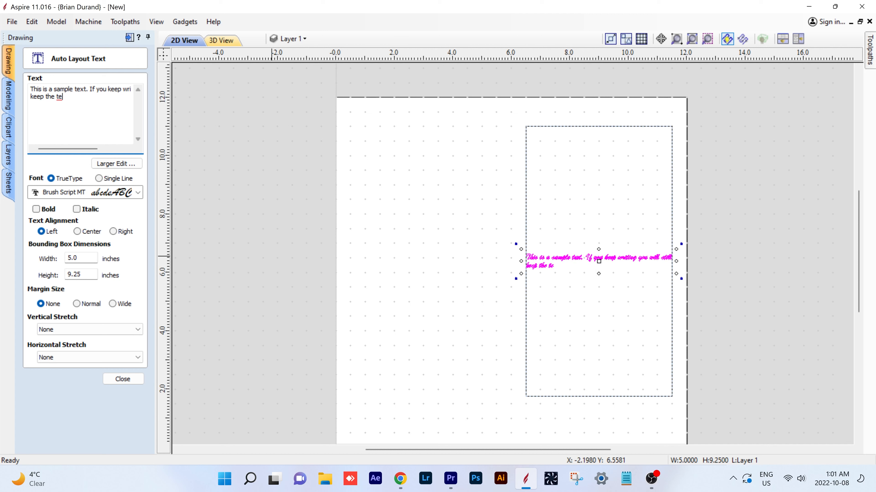
type("xt within the box.")
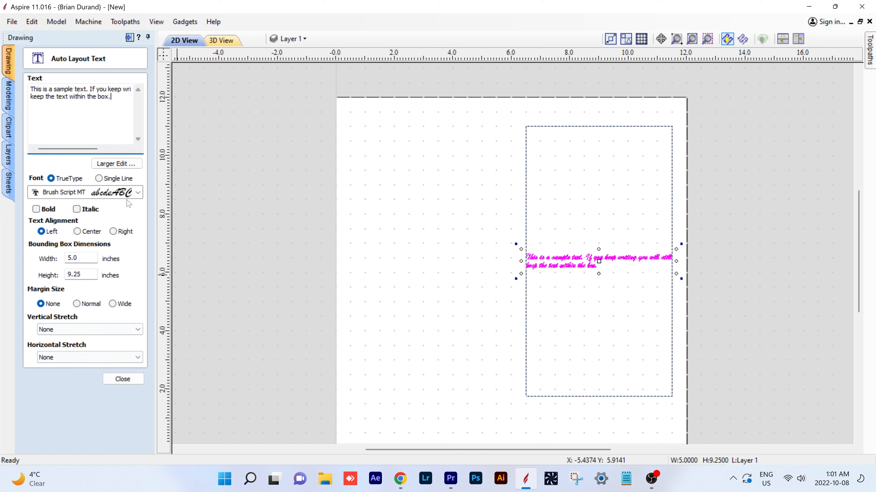
Step: View the auto layout text in the larger text editor and leave it without making changes
left_click(127, 168)
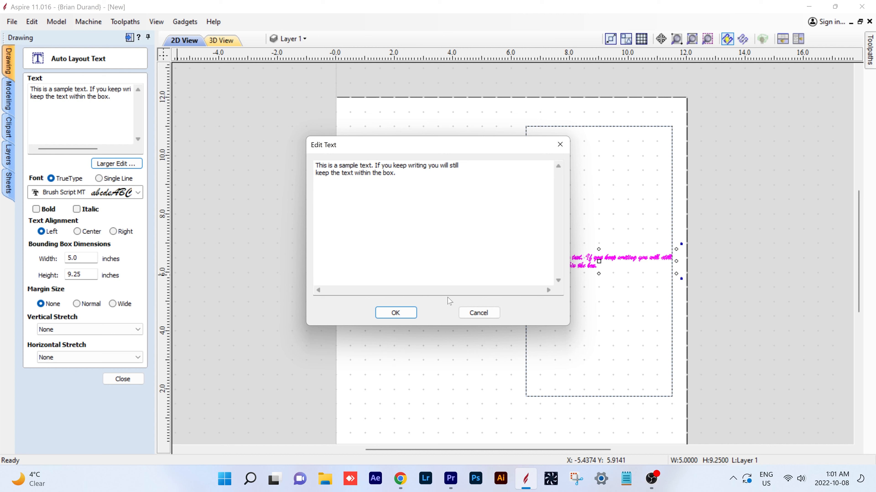
left_click(396, 173)
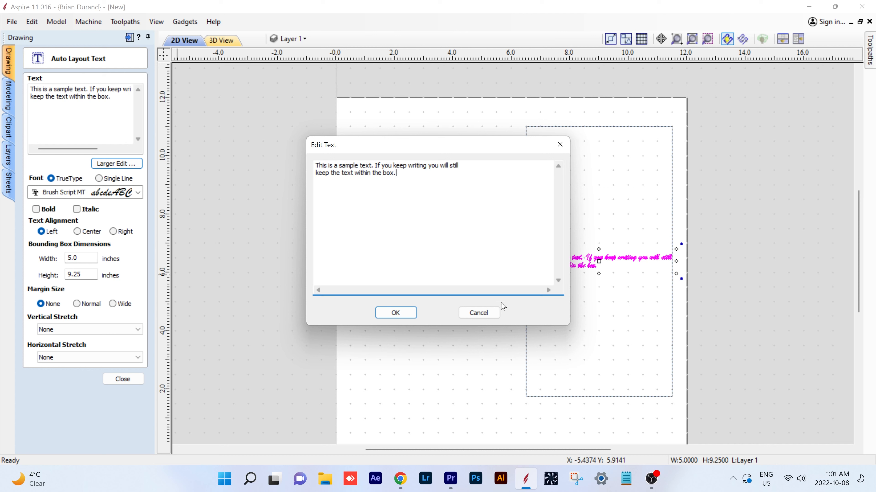
left_click(479, 312)
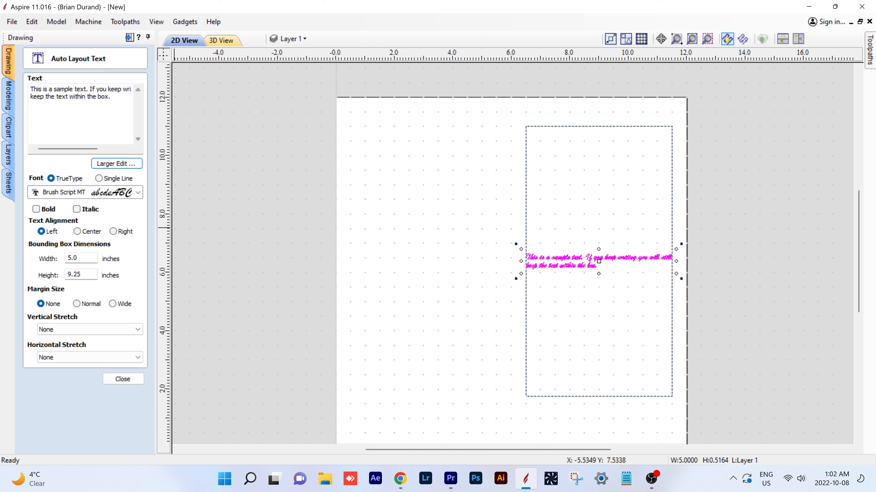
Step: Set the text's bounding box to 6 inches wide and 12 inches high, trying the Normal margin before choosing Wide
left_click(76, 258)
type("6")
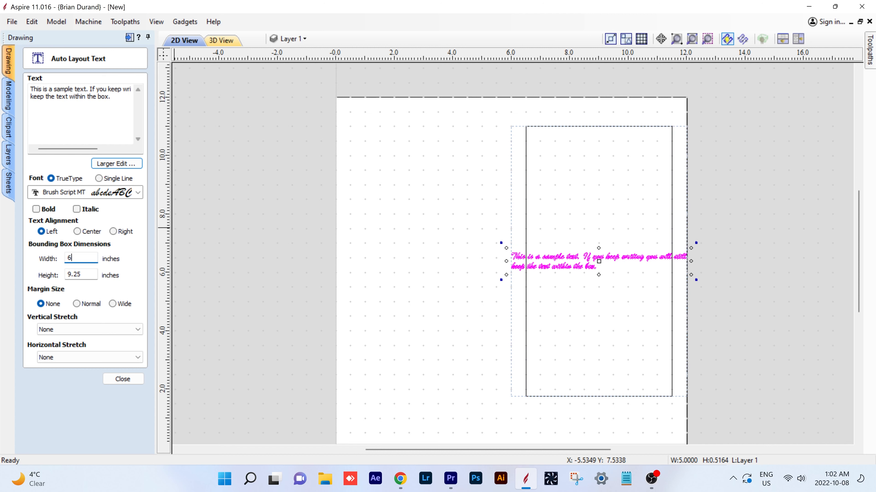
key("Tab")
type("12")
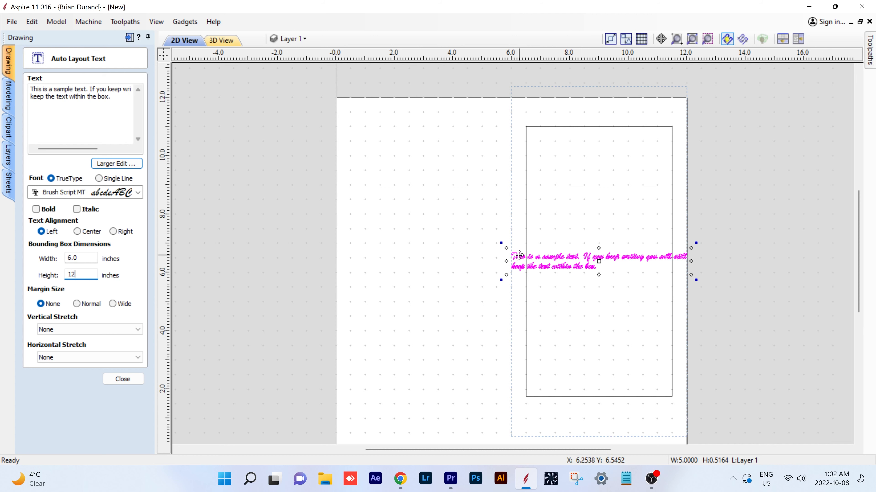
left_click(78, 304)
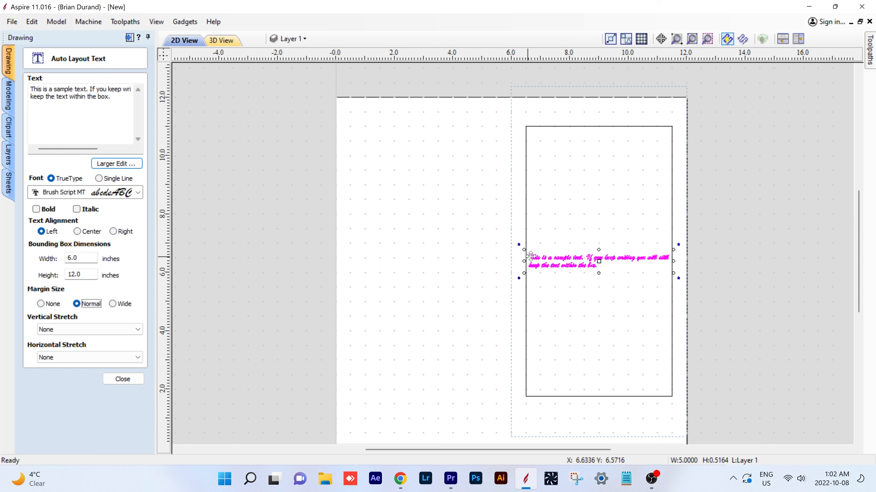
left_click(112, 304)
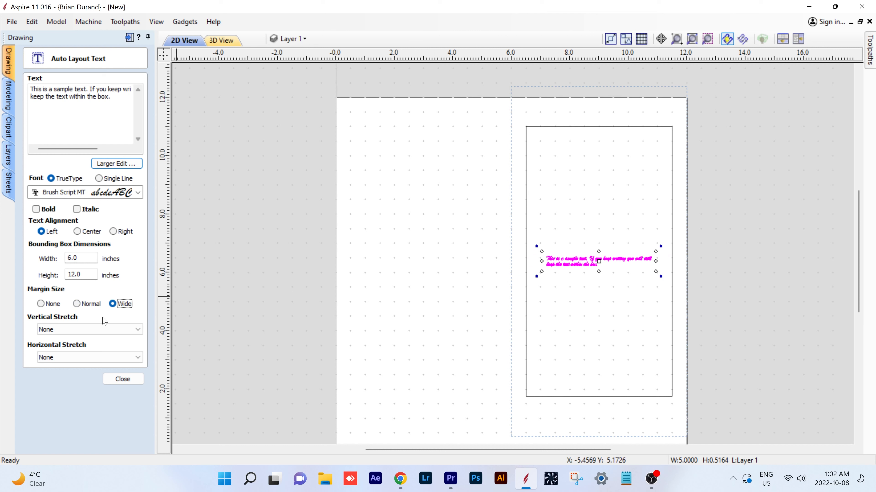
Step: Try the vertical stretch options Space Lines to Fit and Stretch Characters on the text, and return the setting to None
left_click(120, 330)
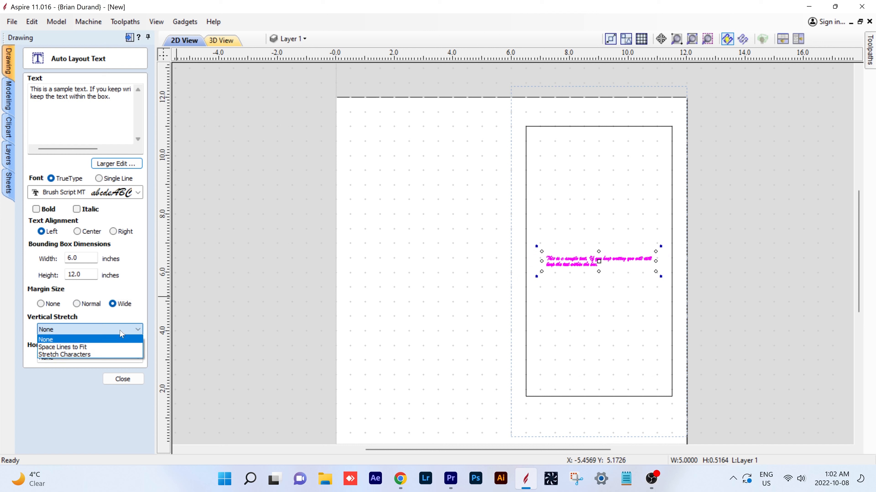
left_click(115, 347)
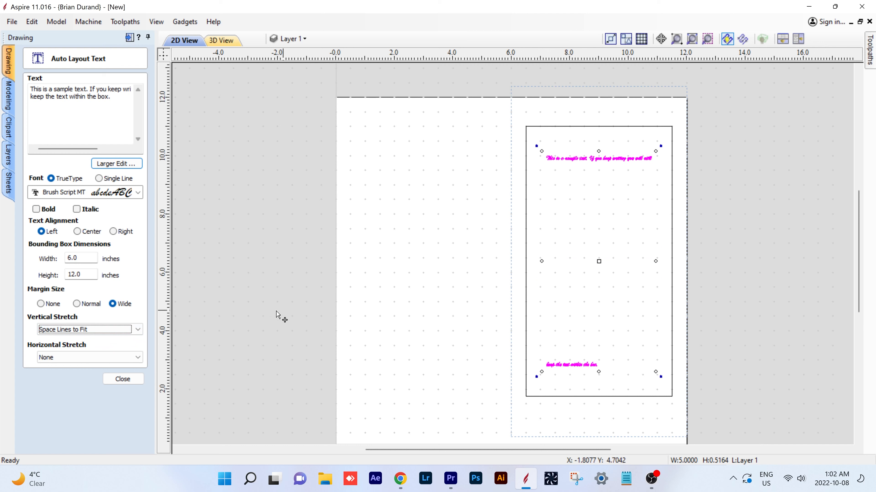
left_click(91, 331)
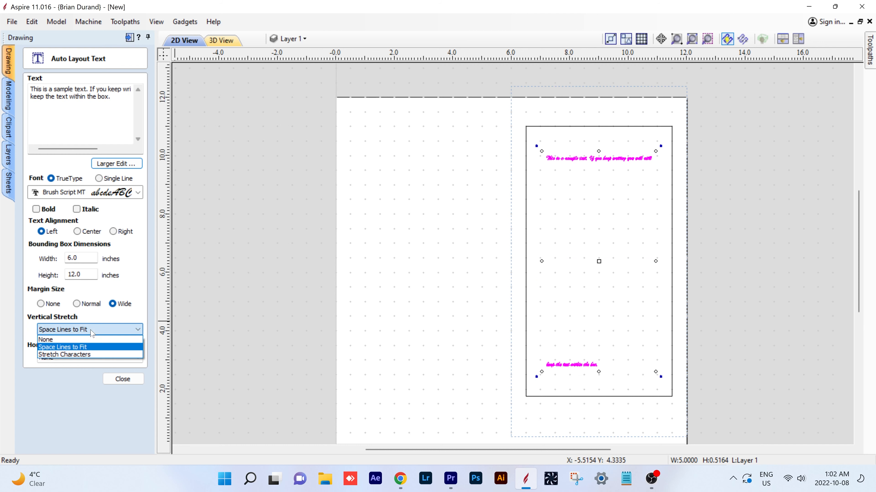
left_click(84, 356)
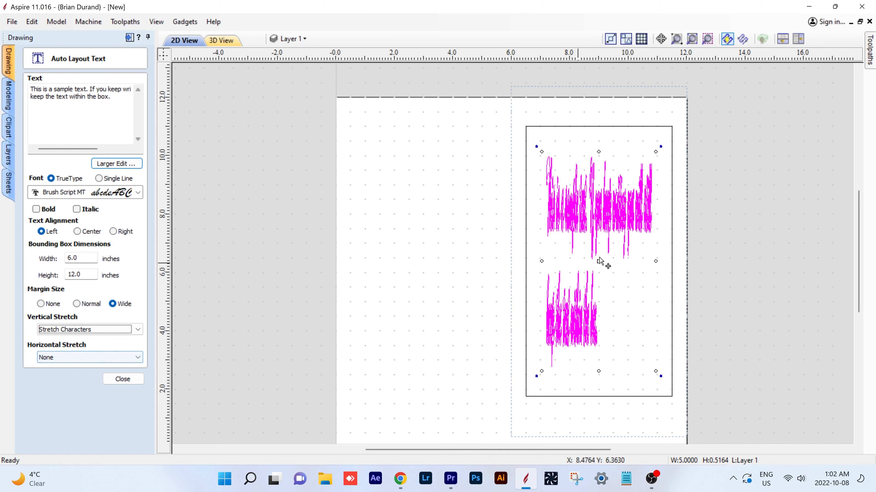
left_click(114, 332)
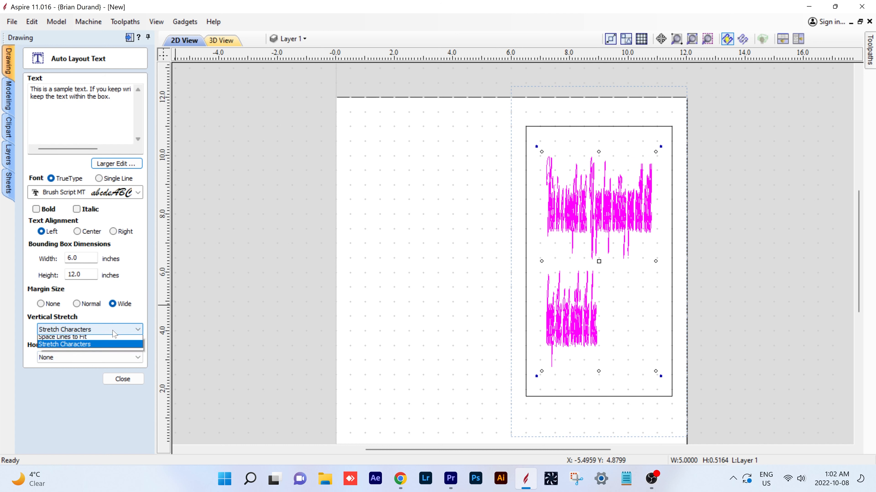
left_click(96, 340)
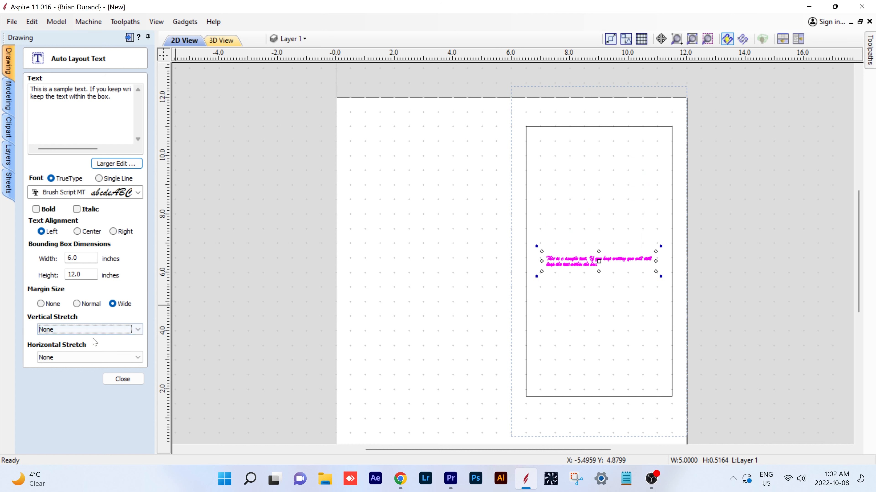
Step: Try Stretch Spaces and Stretch Kerning as the text's horizontal stretch, and set it to Stretch Characters
left_click(110, 357)
left_click(101, 375)
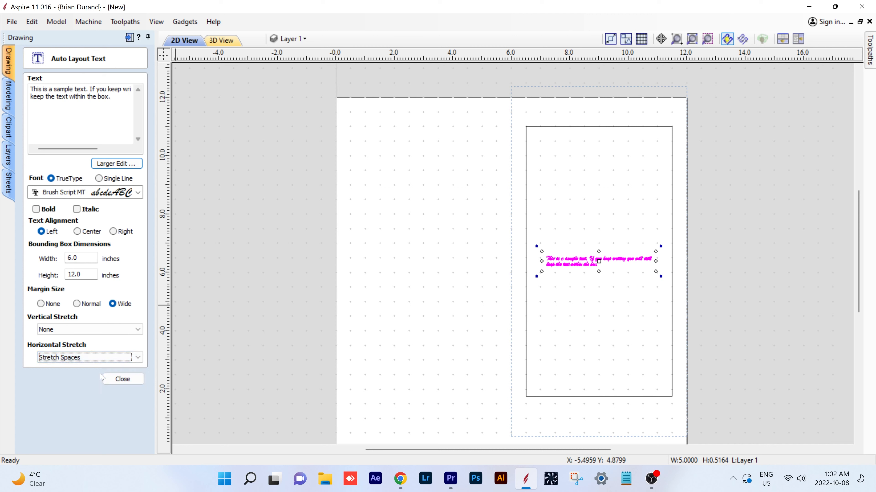
left_click(103, 358)
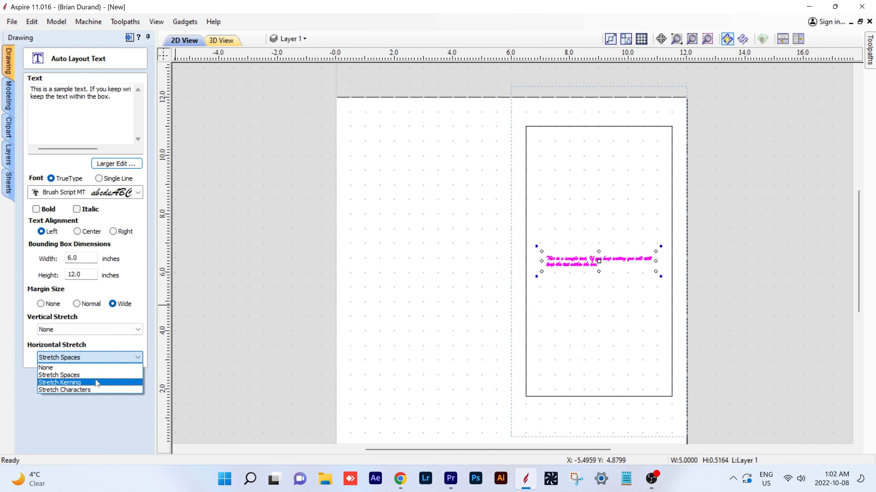
left_click(96, 382)
left_click(104, 357)
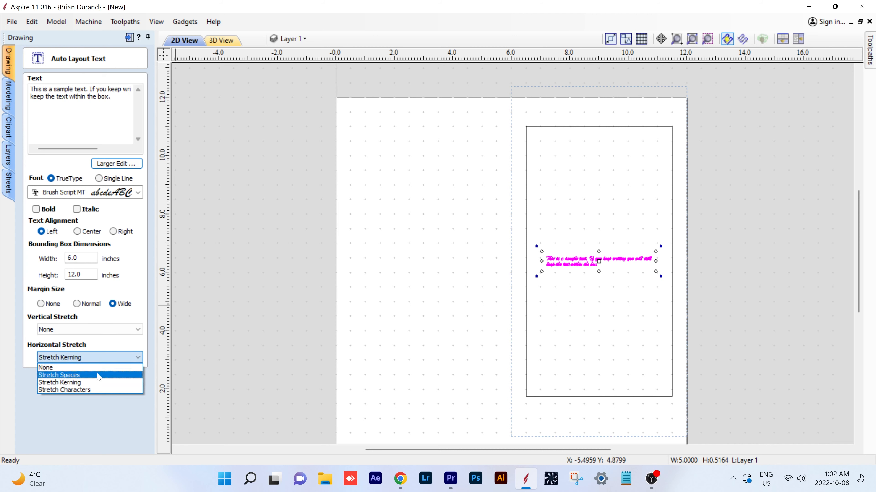
left_click(95, 390)
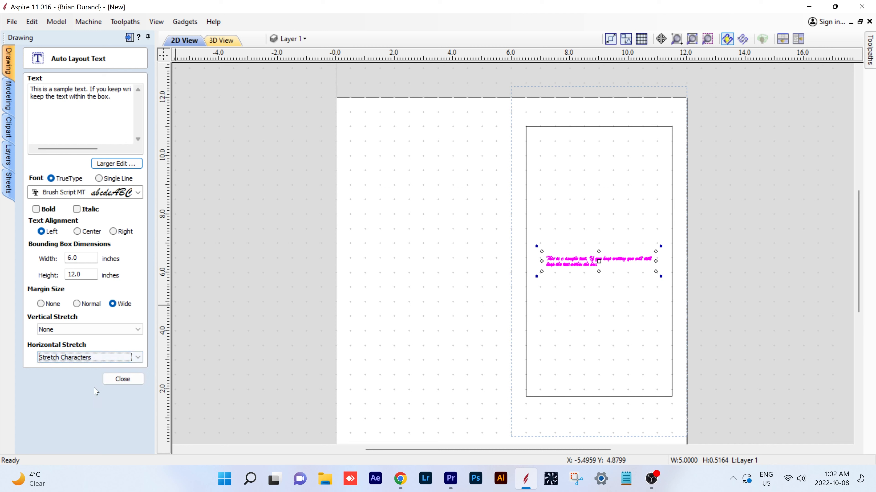
Step: Finish the auto layout text and delete it together with its rectangle from the job
left_click(123, 378)
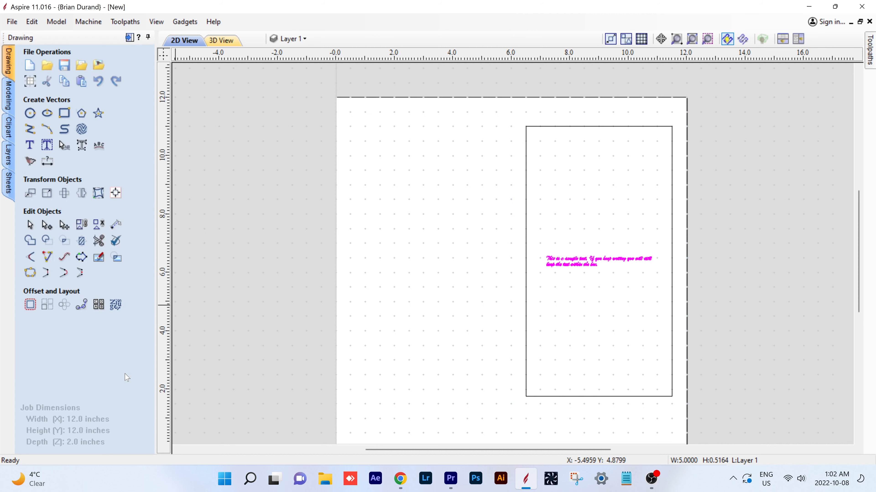
left_click_drag(511, 116, 717, 420)
key("Delete")
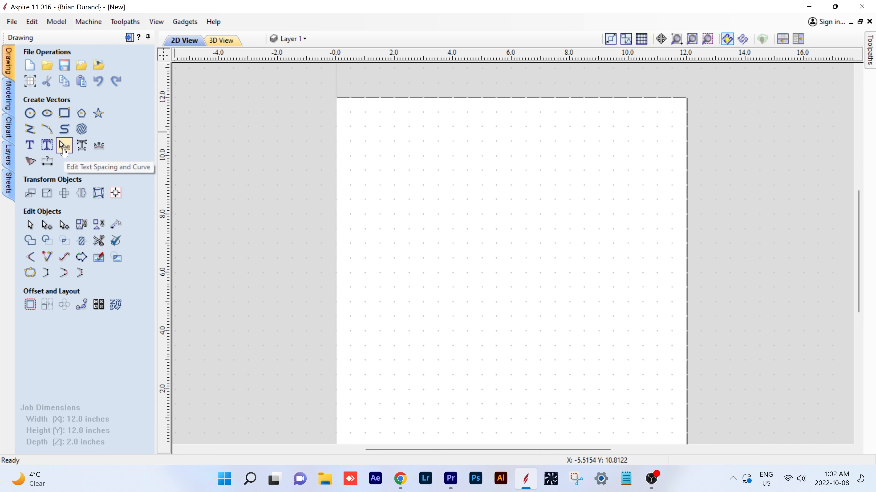
Step: Create a text reading "sample" in Times New Roman with a text height of 2 inches
left_click(30, 145)
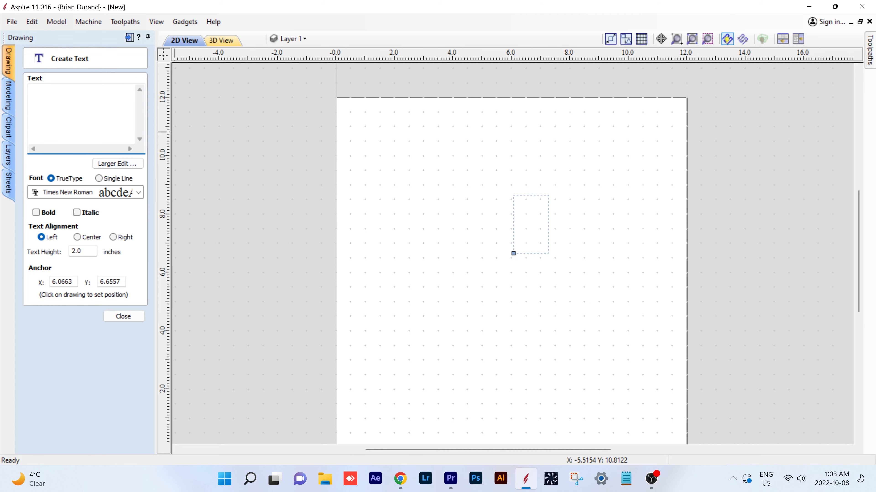
type("sample")
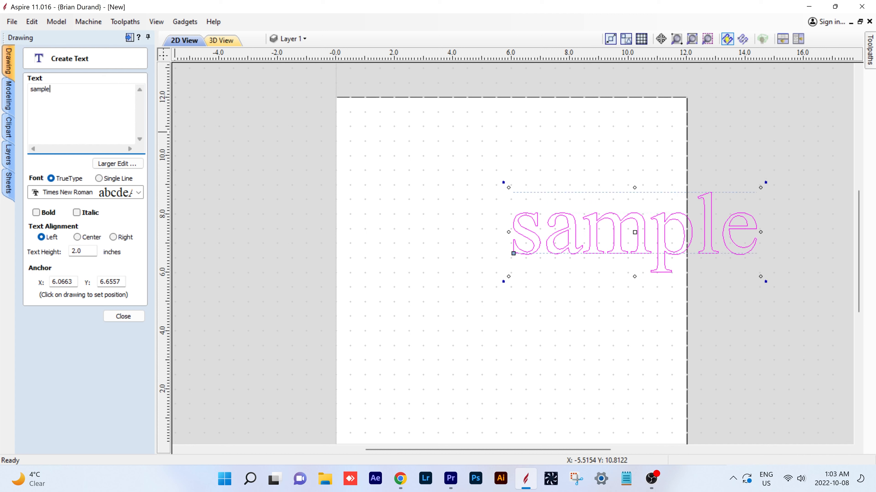
left_click(123, 316)
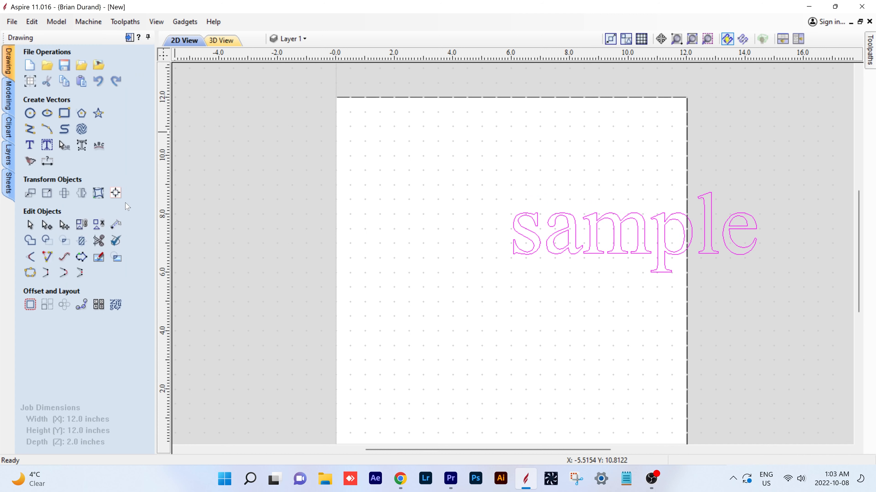
Step: Centre the "sample" text in the material both horizontally and vertically
left_click(115, 193)
left_click(86, 99)
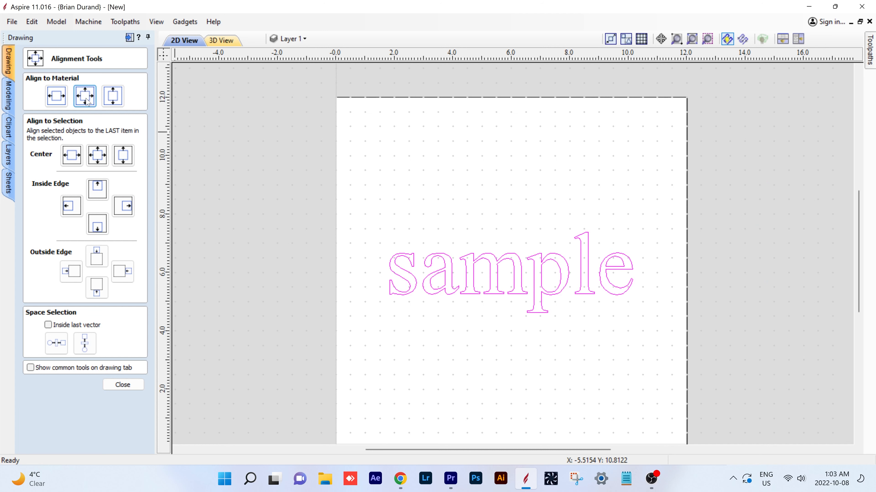
left_click(123, 384)
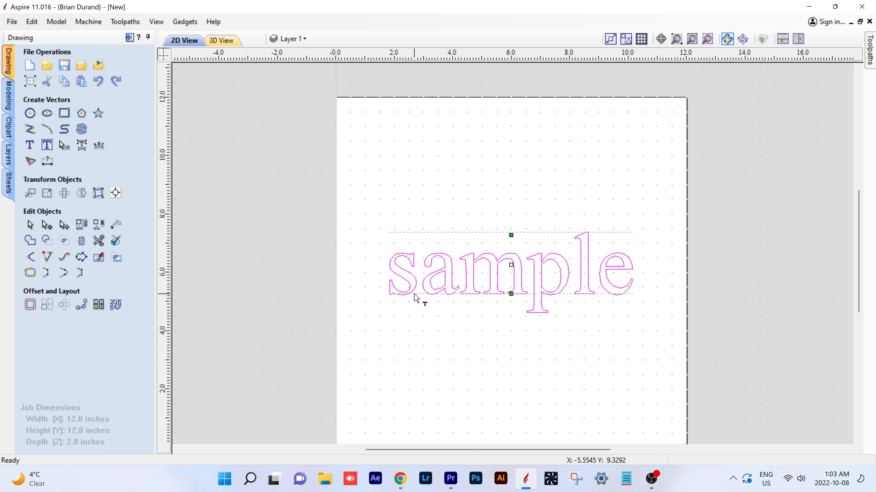
Step: Widen the spacing between the letters of "sample" with interactive kerning, from the "a" through to the final "e"
left_click_drag(418, 286, 475, 288)
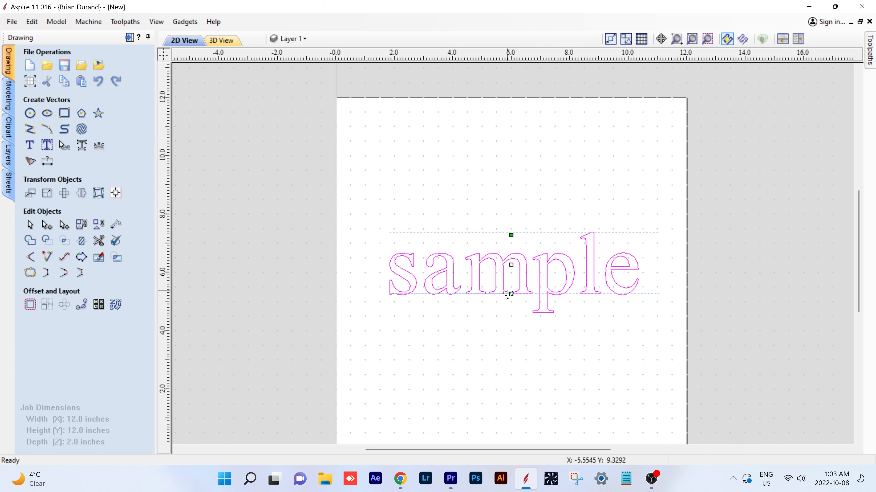
left_click_drag(538, 292, 544, 293)
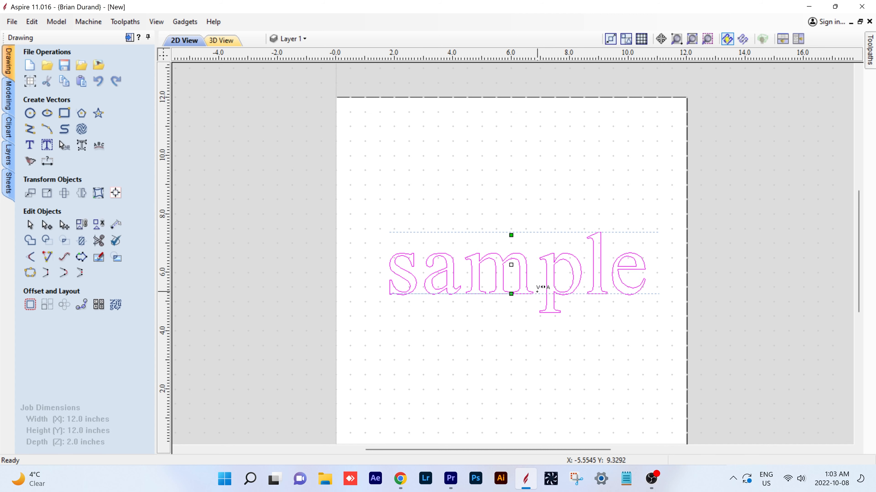
left_click(584, 292, "shift")
left_click(585, 292, "shift")
left_click(618, 293, "shift")
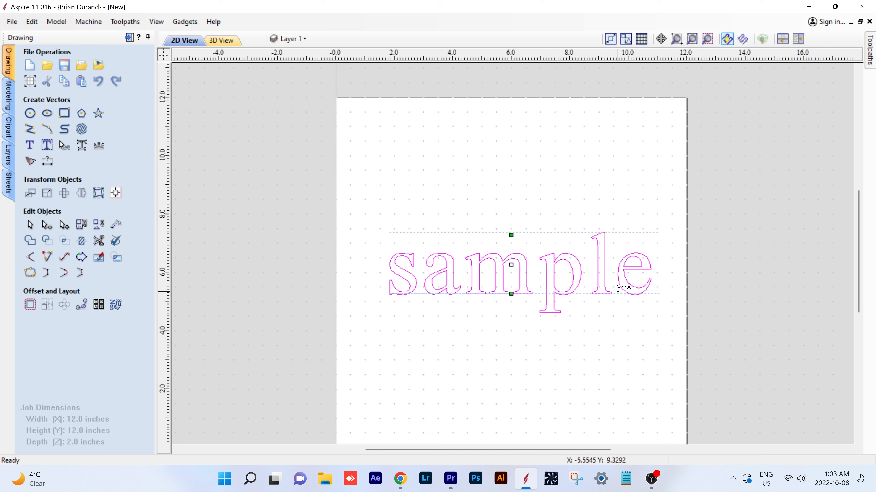
left_click(619, 293, "shift")
left_click(621, 292, "shift")
left_click(620, 292, "shift")
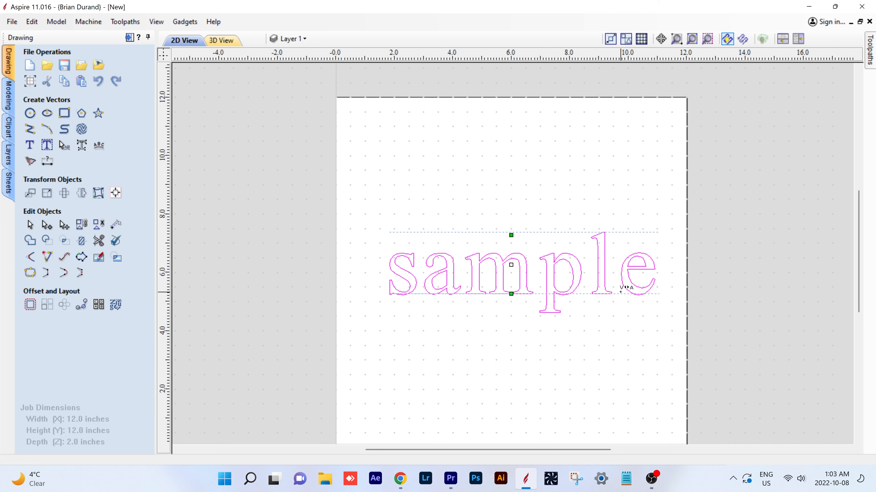
left_click(620, 292, "shift")
Step: Tighten the kerning between "l" and "e", "p" and "l", and "m" and "p" in the text
left_click(620, 292)
left_click(620, 292)
left_click(620, 292)
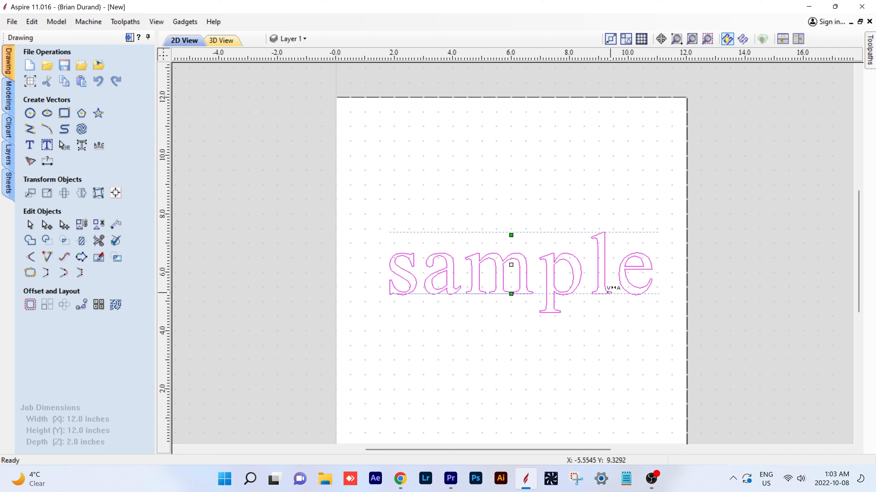
left_click(585, 291)
left_click(584, 291)
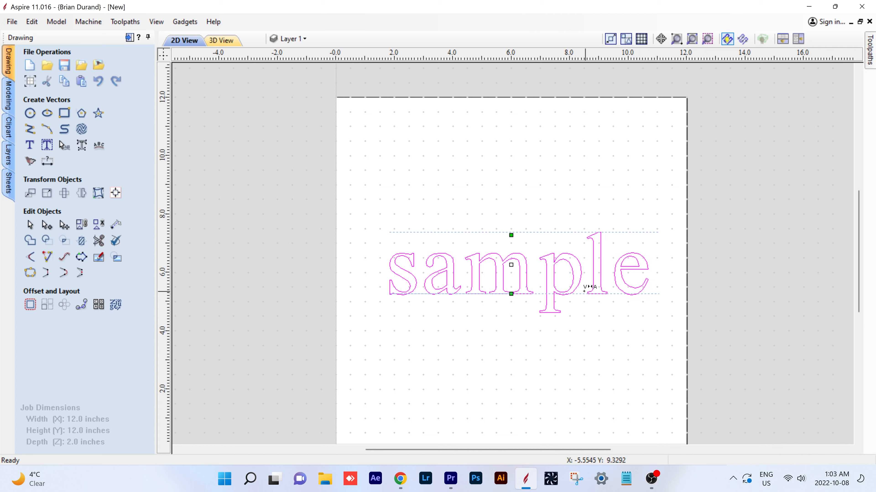
left_click(537, 277)
left_click(537, 277)
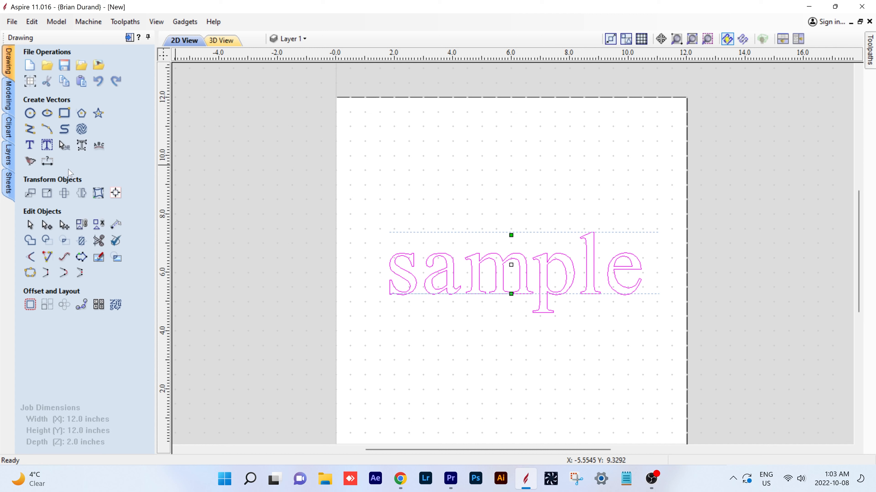
Step: Try converting the text to curves, select the separate outlines of "a" and "s", and undo the conversion
left_click(78, 147)
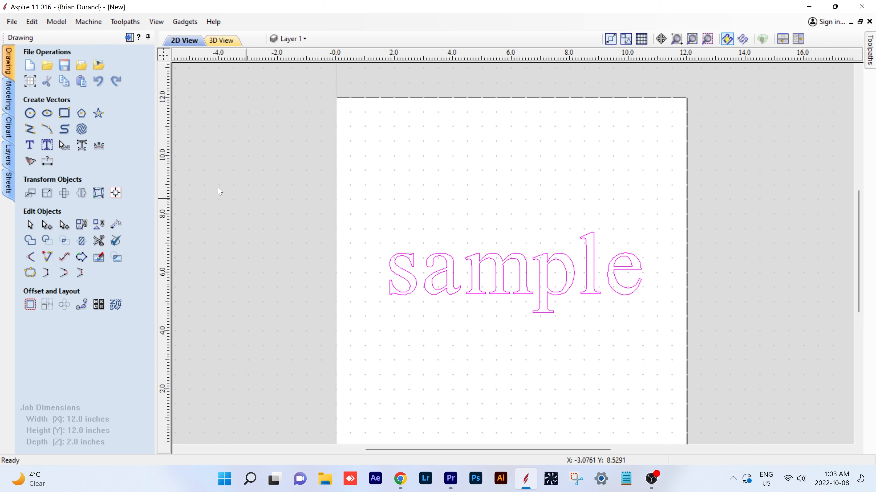
right_click(455, 262)
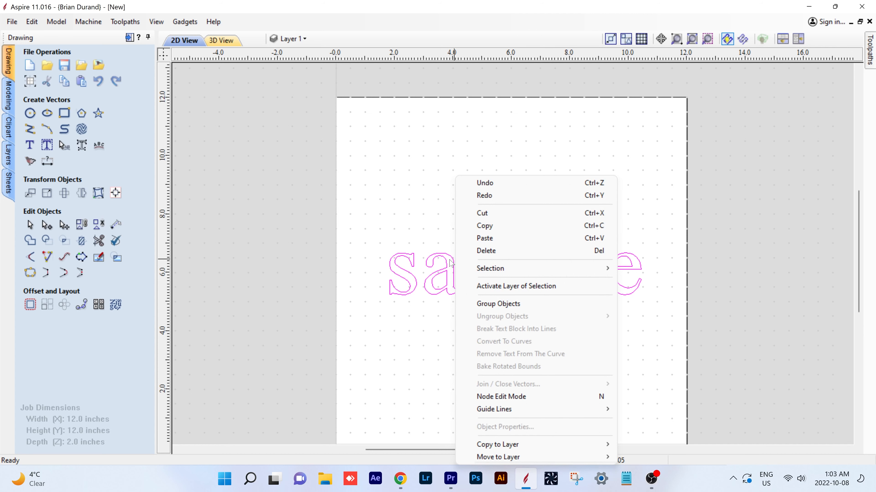
left_click(451, 263)
left_click(447, 266)
right_click(447, 266)
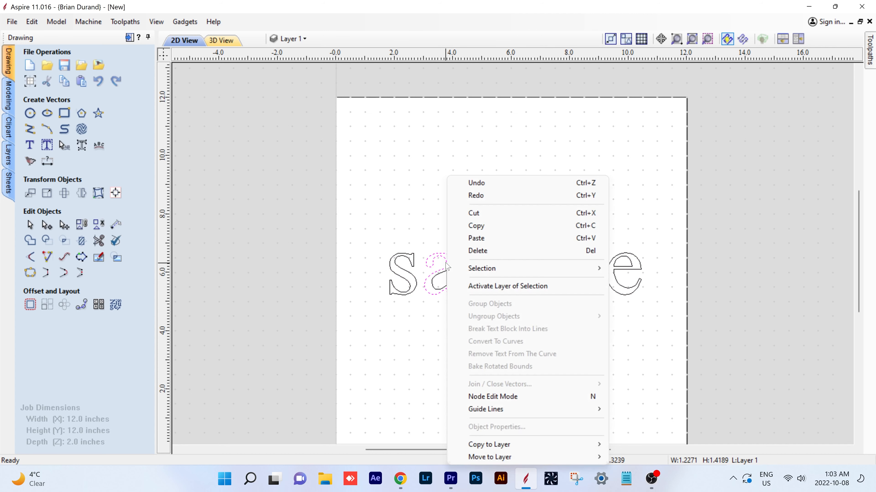
left_click(435, 257)
left_click(438, 276)
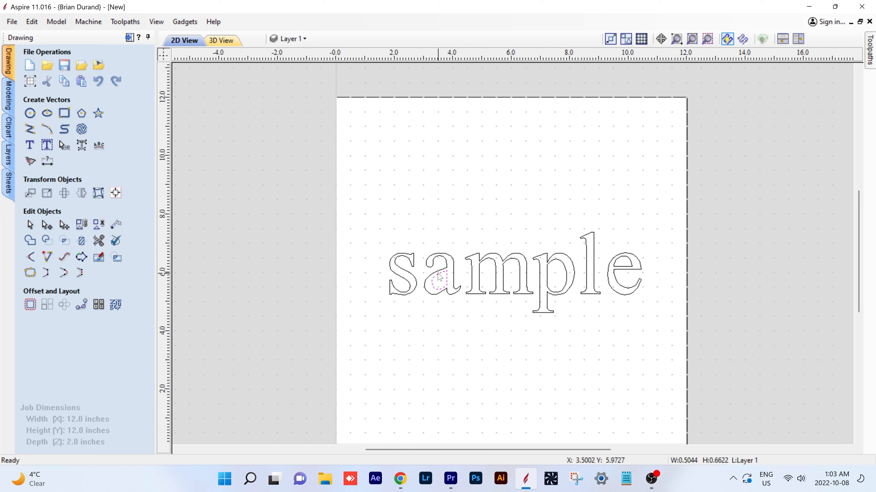
left_click(413, 263)
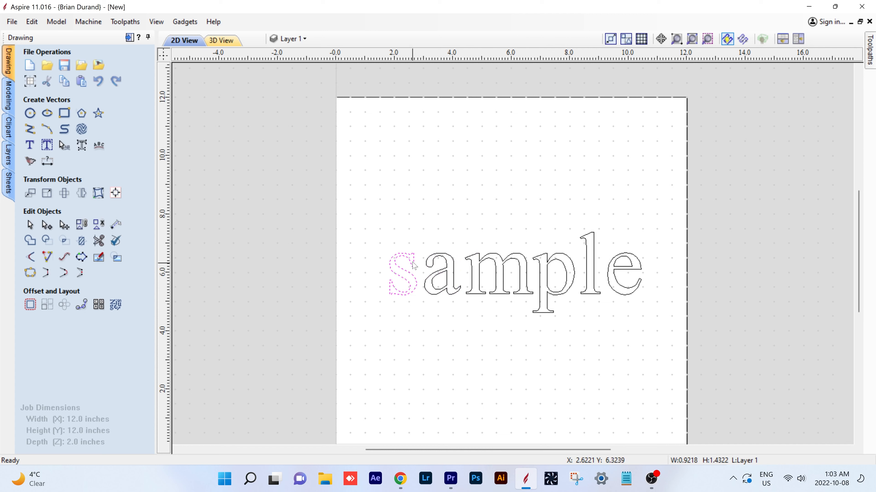
left_click(436, 235)
key("ctrl+z")
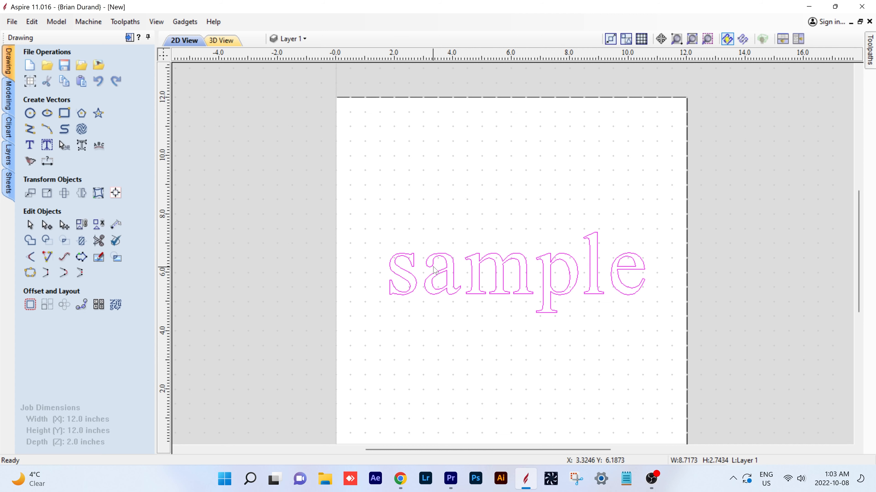
Step: Move the whole text up as one object and back down to slightly below the centre of the job
left_click(440, 245)
left_click(447, 266)
left_click_drag(528, 245, 528, 246)
left_click(521, 256)
left_click(521, 261)
left_click_drag(519, 273, 514, 218)
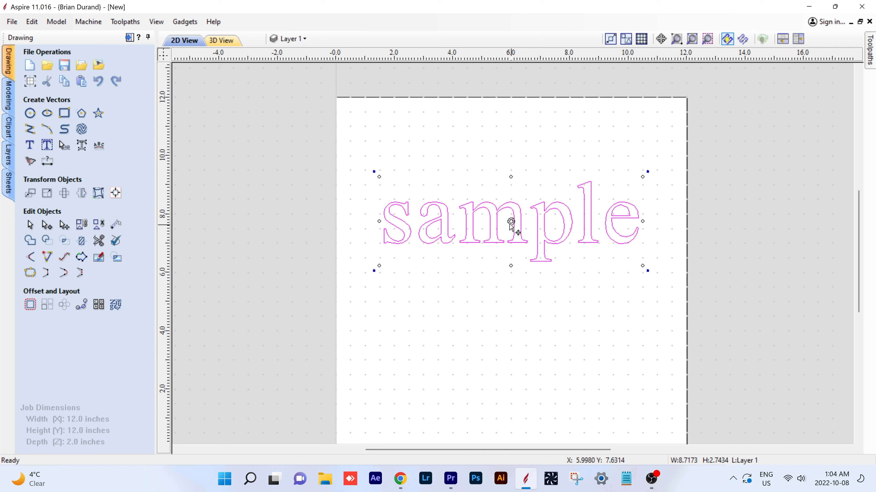
left_click_drag(497, 220, 497, 295)
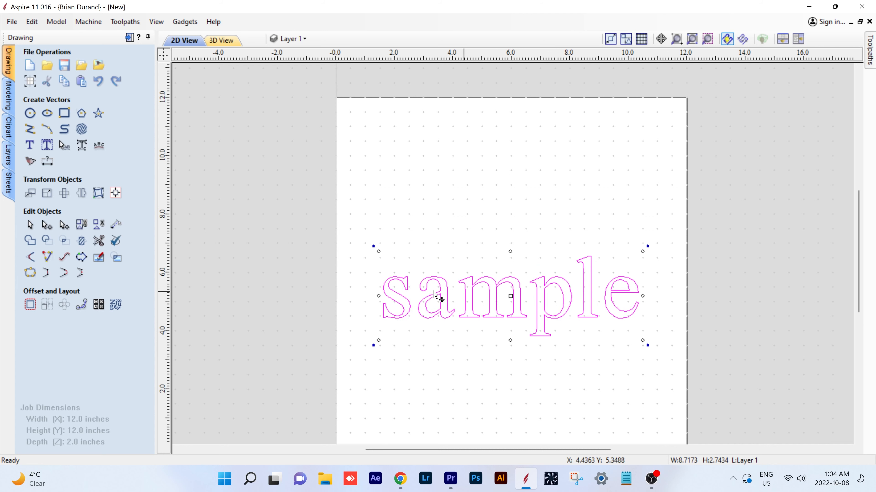
Step: Convert the "sample" text to curves and select the outer and inner outlines of the "a" separately
left_click(81, 145)
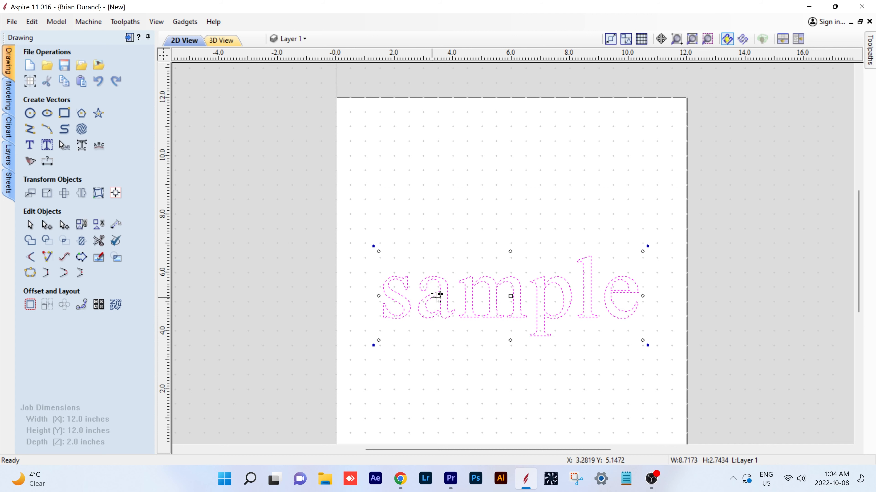
left_click(448, 258)
left_click(447, 287)
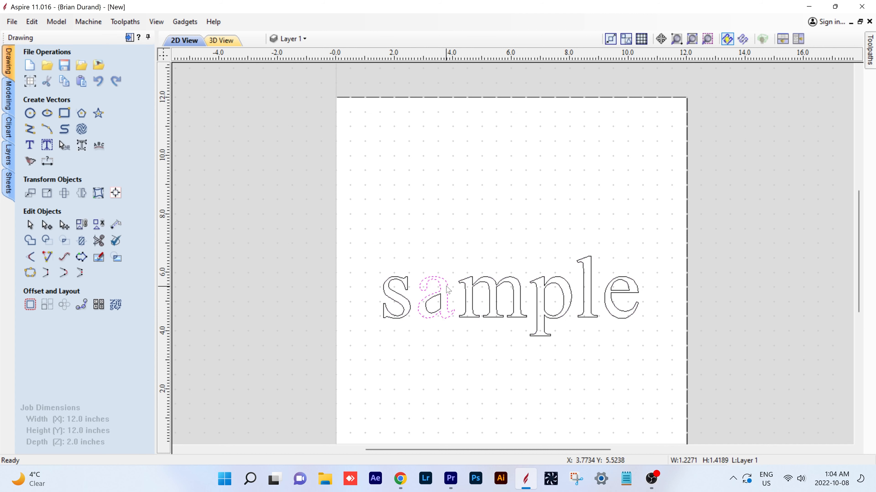
left_click(436, 296)
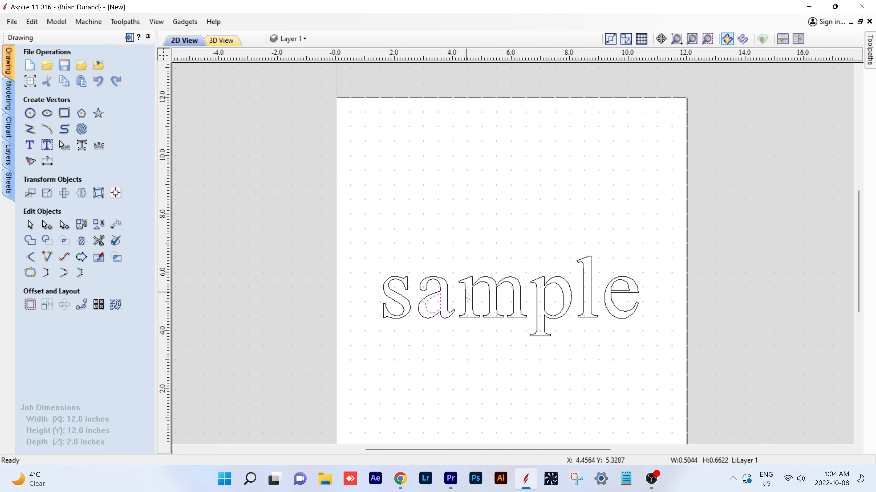
Step: Move the "m" above the word and stack the "s" and "a" above it in a vertical column
left_click(471, 295)
left_click(492, 291)
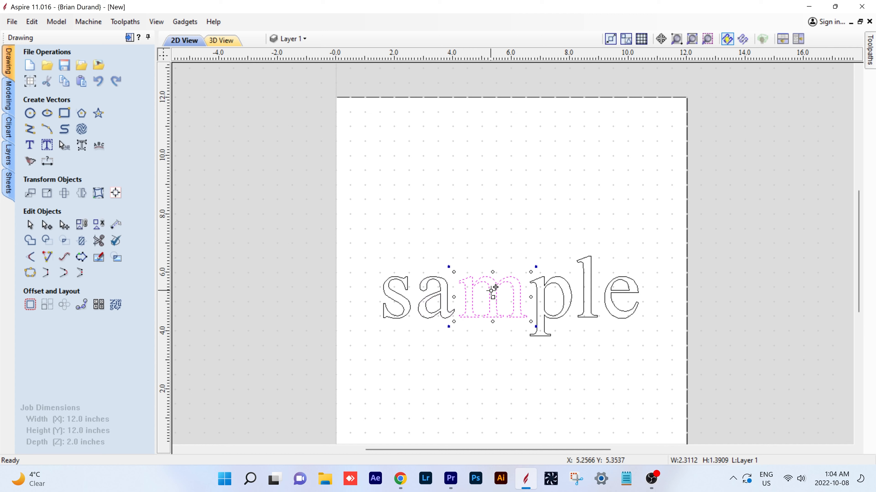
left_click_drag(494, 296, 495, 244)
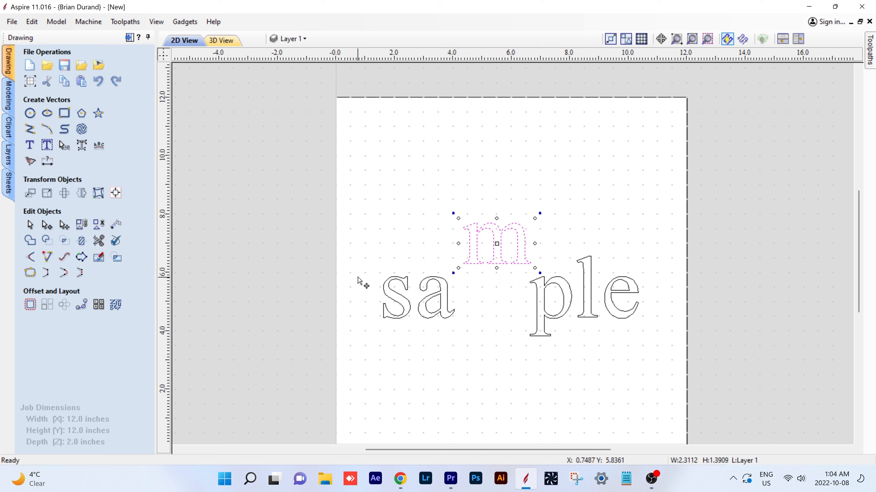
left_click(397, 296)
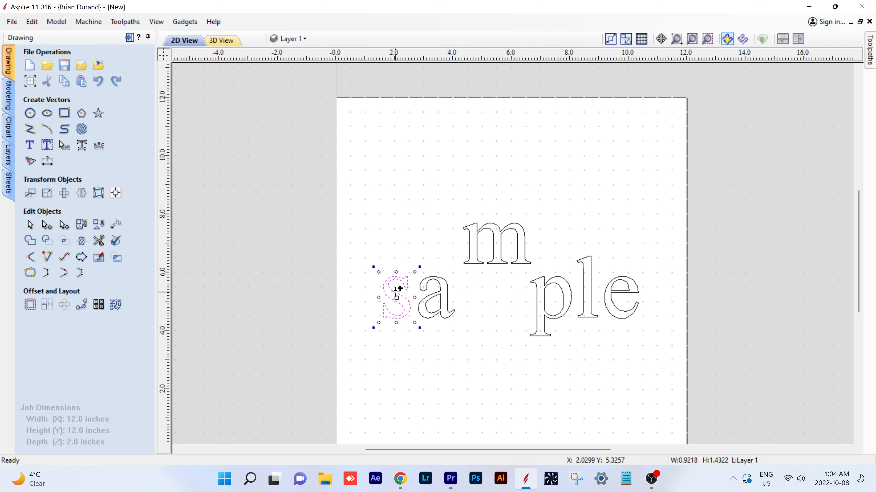
left_click_drag(398, 293, 496, 137)
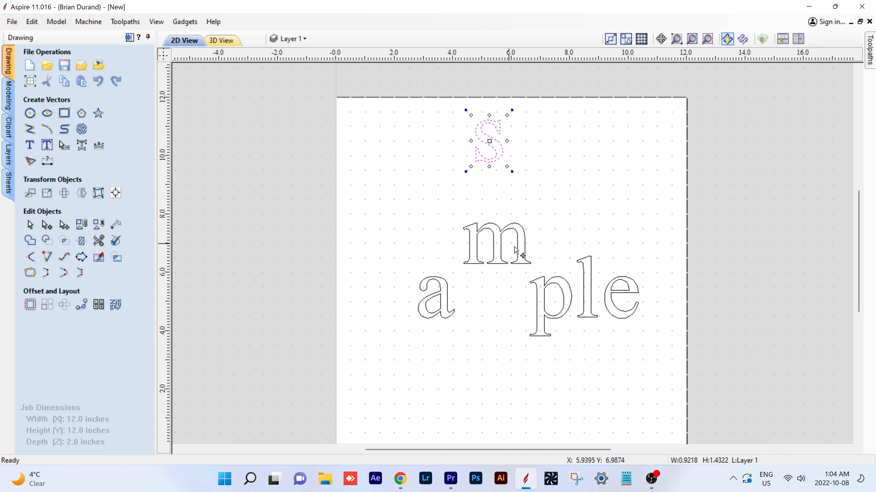
left_click(437, 295)
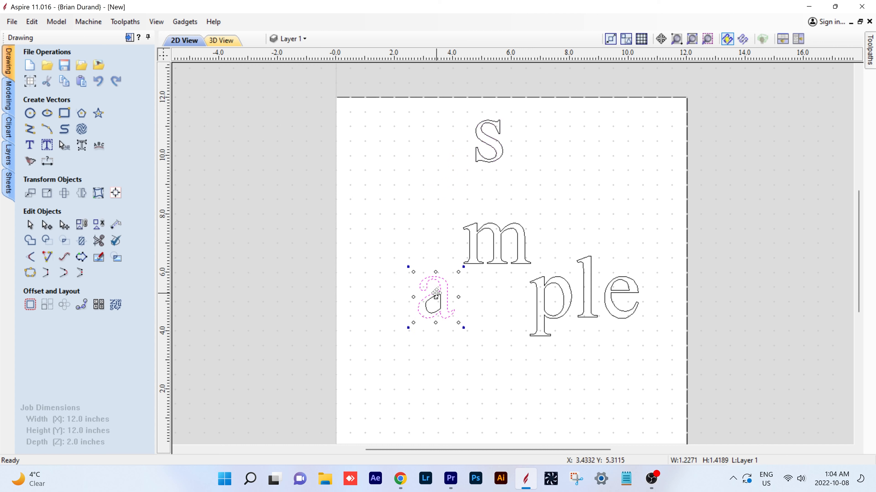
left_click(436, 296)
left_click_drag(433, 295, 489, 193)
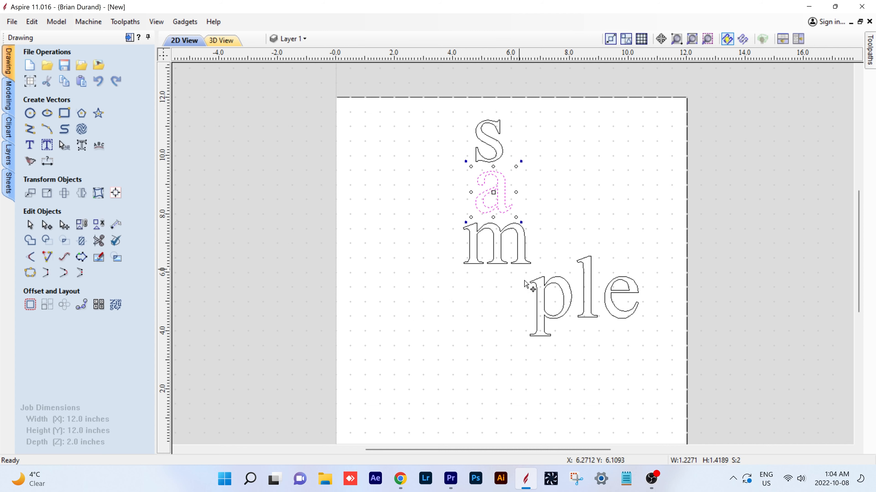
Step: Move the "p" with its inner outline below the "m", and place the "l" beneath it in the column
left_click(543, 295)
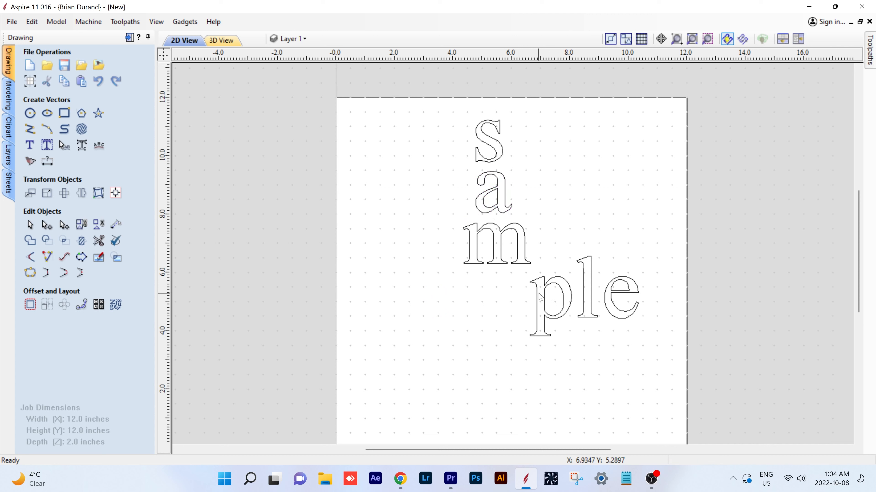
left_click(544, 298, "shift")
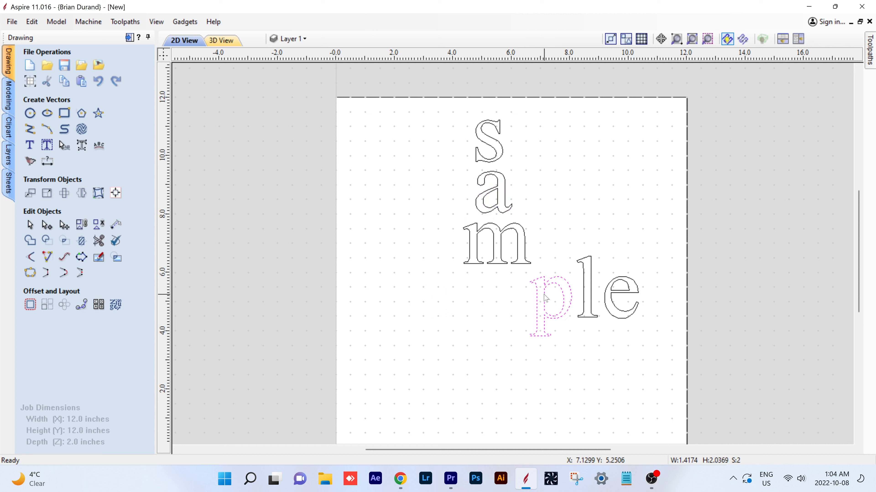
left_click(544, 295)
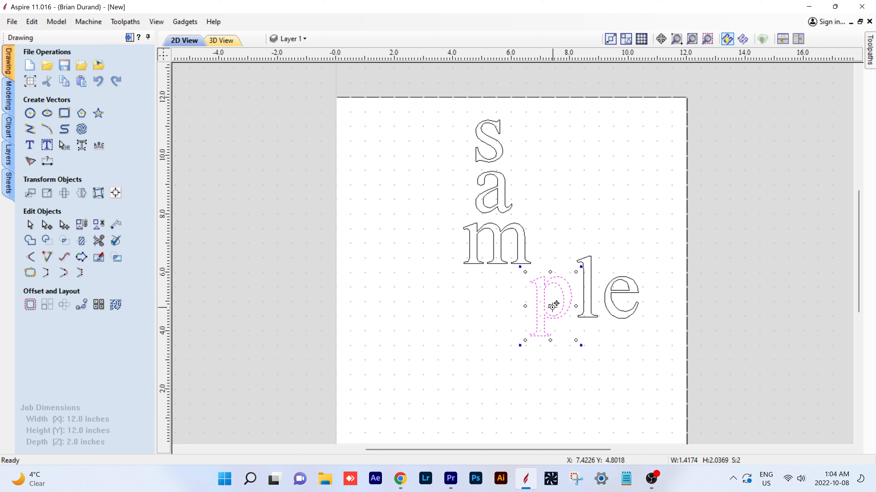
left_click_drag(549, 306, 501, 310)
left_click(586, 296)
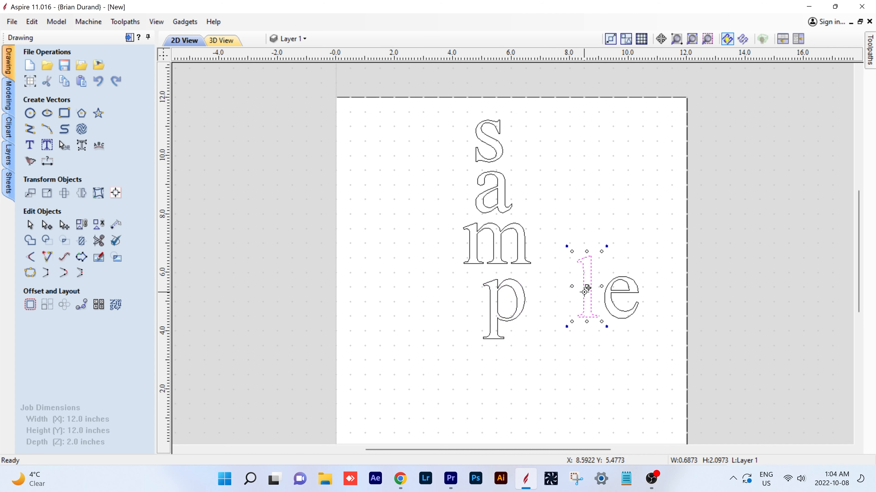
left_click_drag(585, 289, 500, 375)
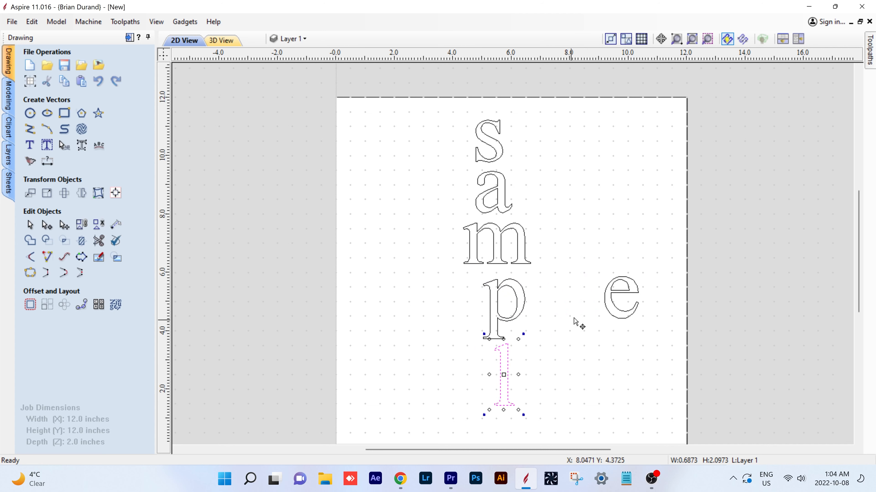
Step: Move both outlines of the "e" below the "l" to complete the vertical word
left_click(607, 294)
left_click(614, 288, "shift")
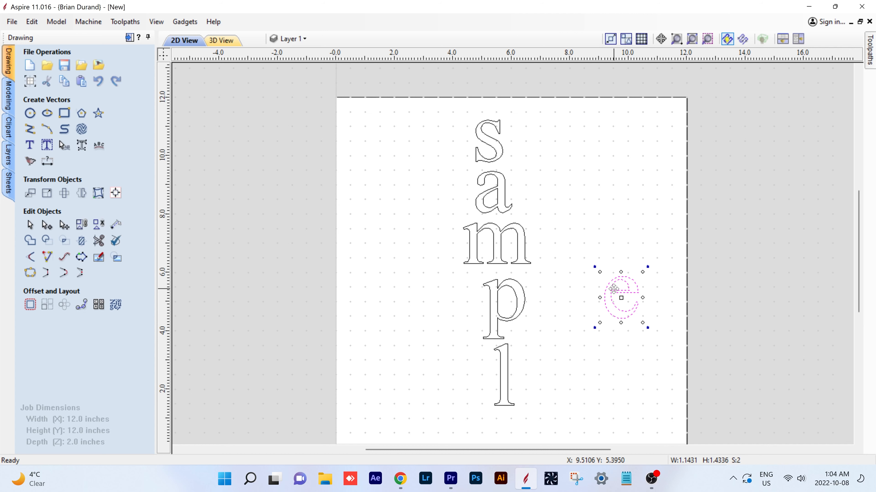
left_click_drag(619, 285, 508, 412)
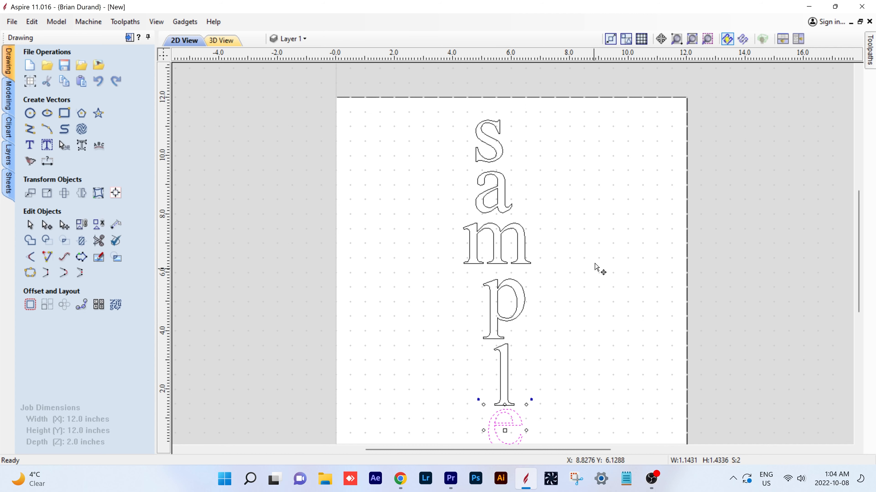
scroll(598, 267, "up", 2)
scroll(590, 271, "down", 1)
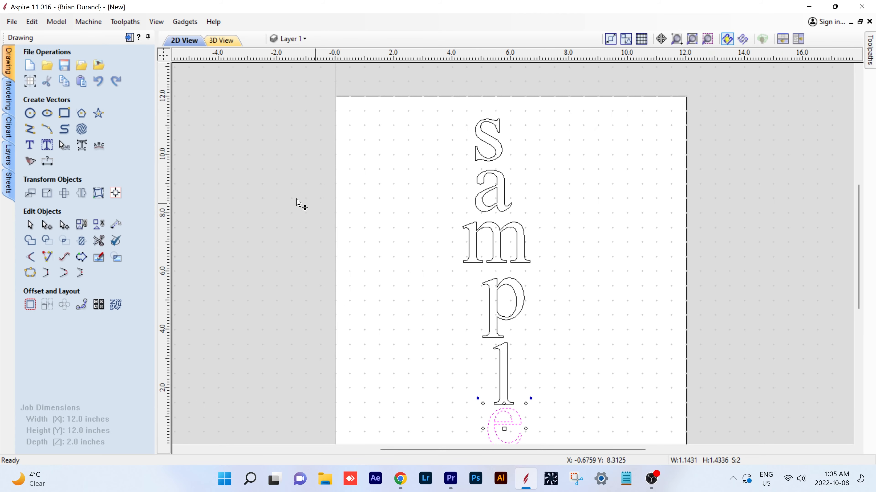
scroll(363, 252, "down", 1)
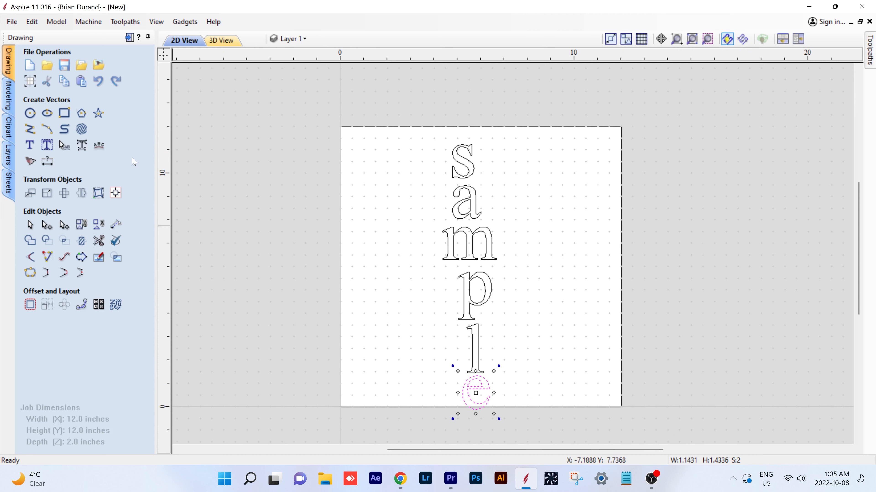
Step: Delete the vertically stacked letter outlines and create the text "sample" in 2-inch Times New Roman
left_click_drag(419, 132, 534, 425)
key("Delete")
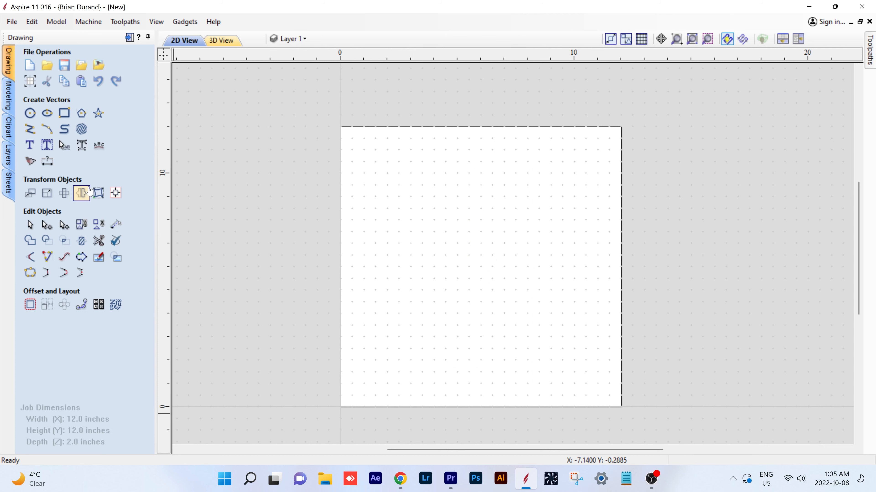
left_click(30, 145)
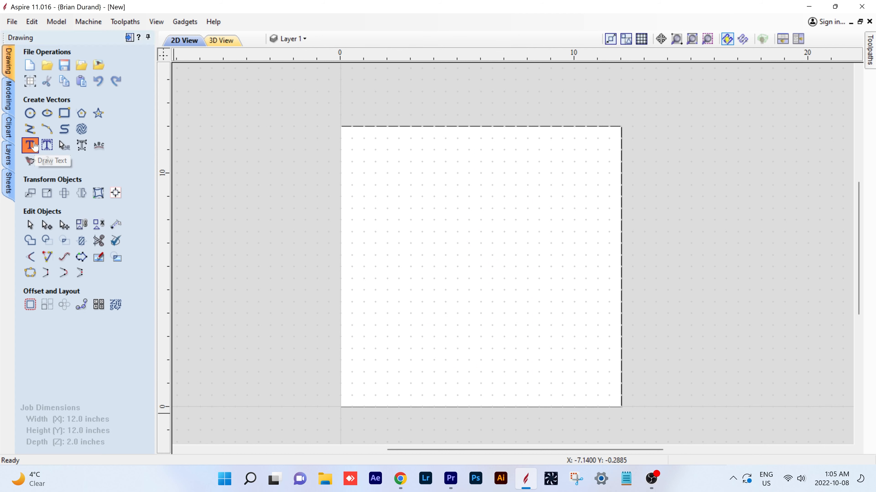
type("sample")
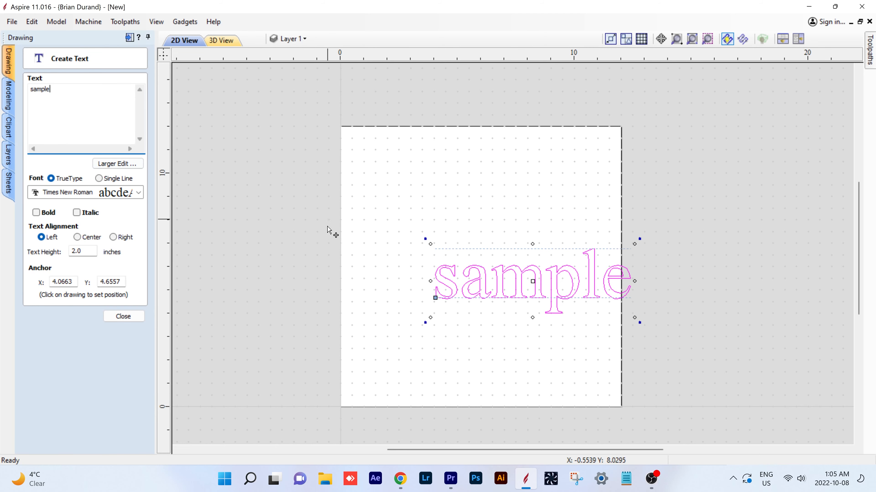
left_click(114, 317)
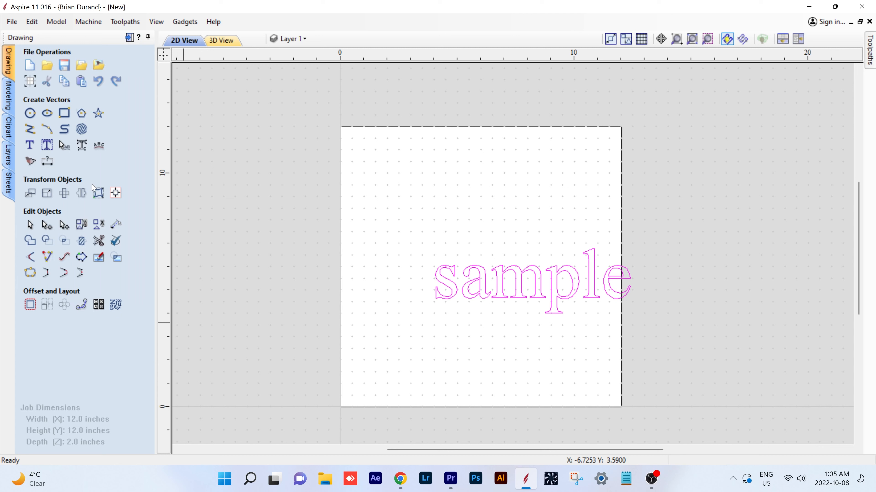
Step: Center the "sample" text both horizontally and vertically in the material
left_click(116, 193)
left_click(85, 96)
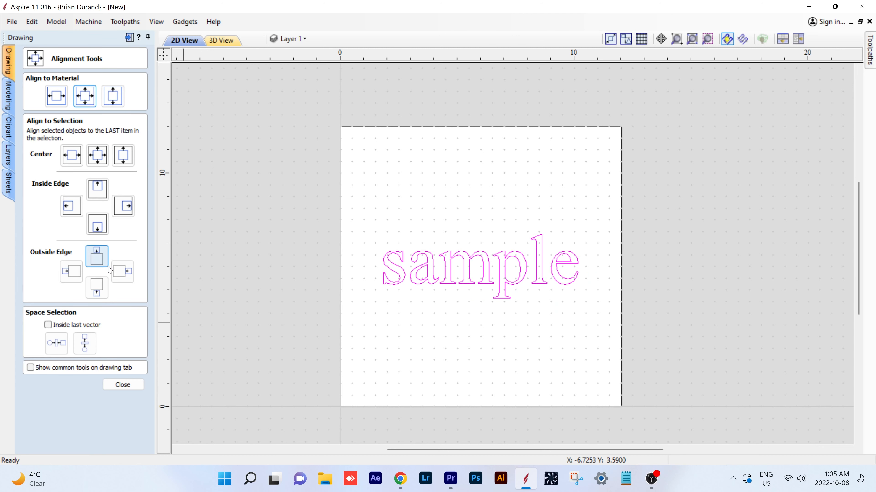
left_click(123, 385)
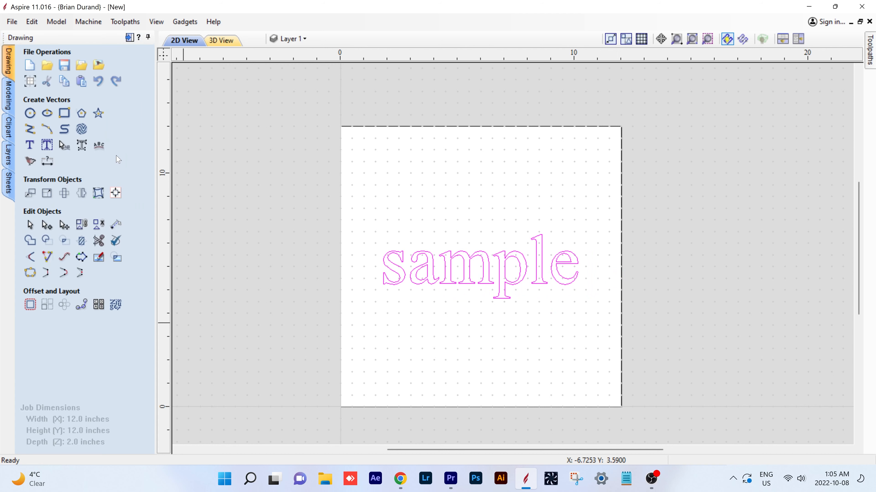
Step: Draw a circle centered at X 6.0, Y 6.0 with a radius of about 4.59 inches around the text
left_click(99, 146)
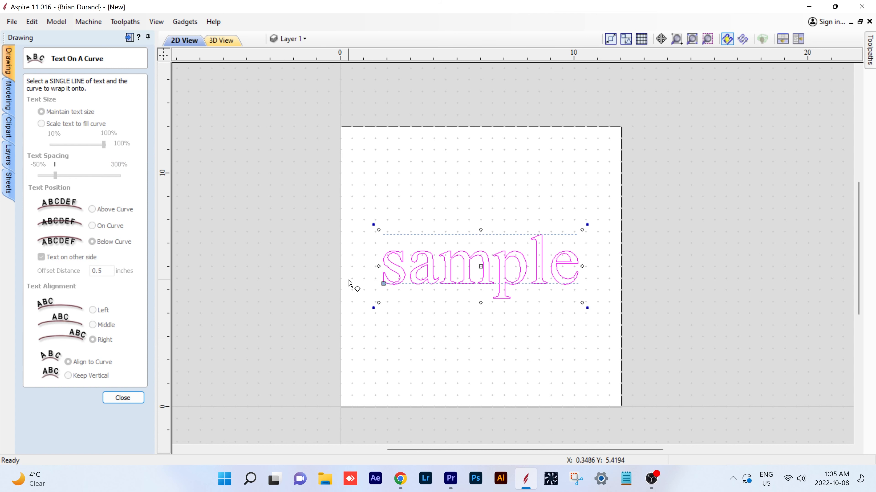
left_click(123, 398)
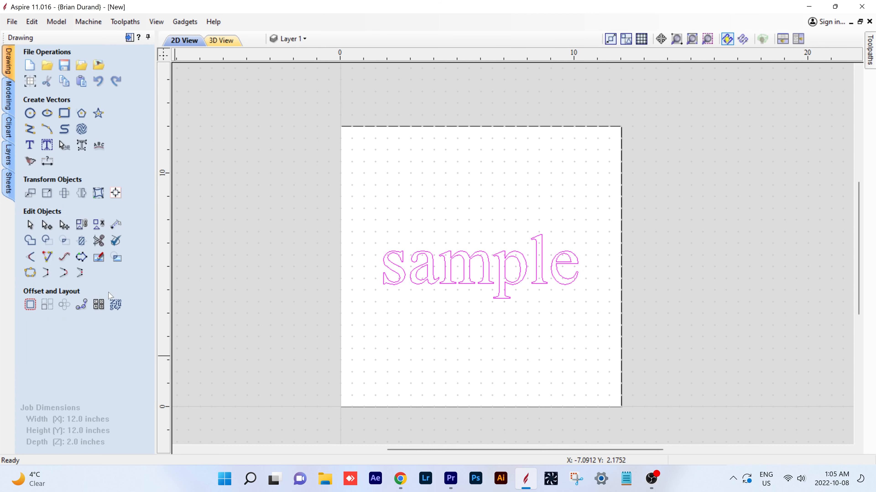
left_click(30, 114)
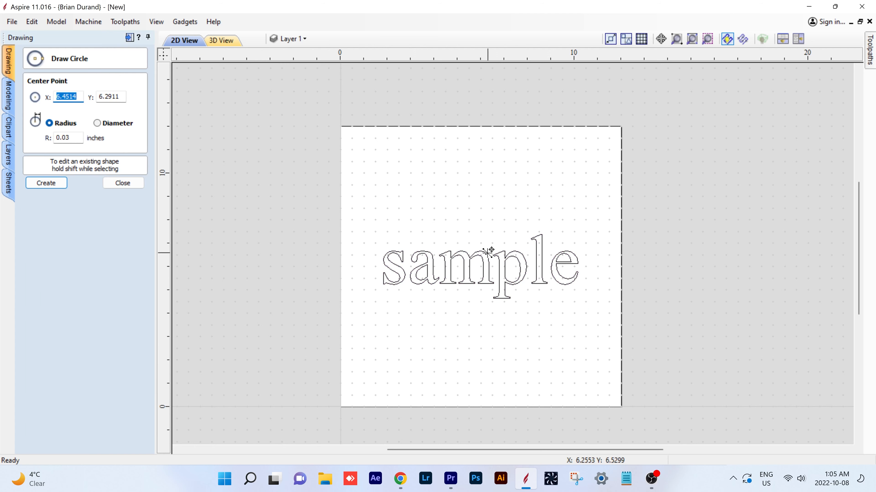
mouse_move(481, 266)
left_mouse_down()
mouse_move(461, 201)
mouse_move(428, 150)
mouse_move(430, 173)
left_mouse_up()
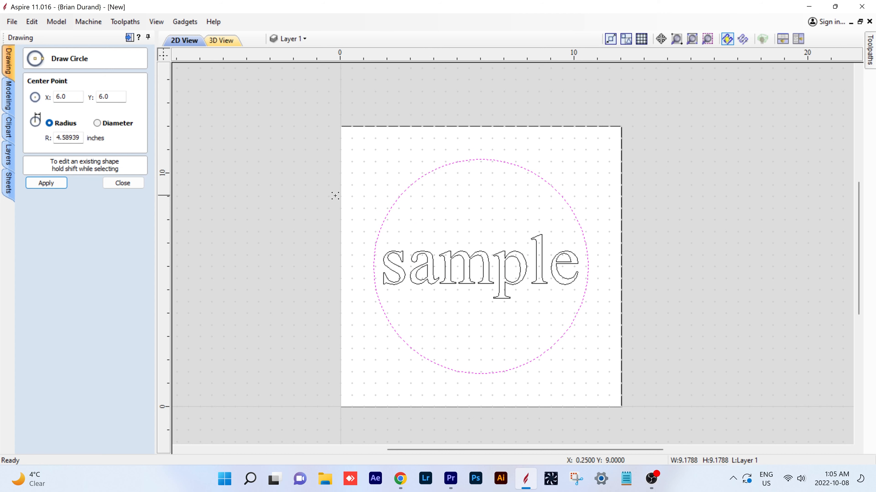
left_click(122, 183)
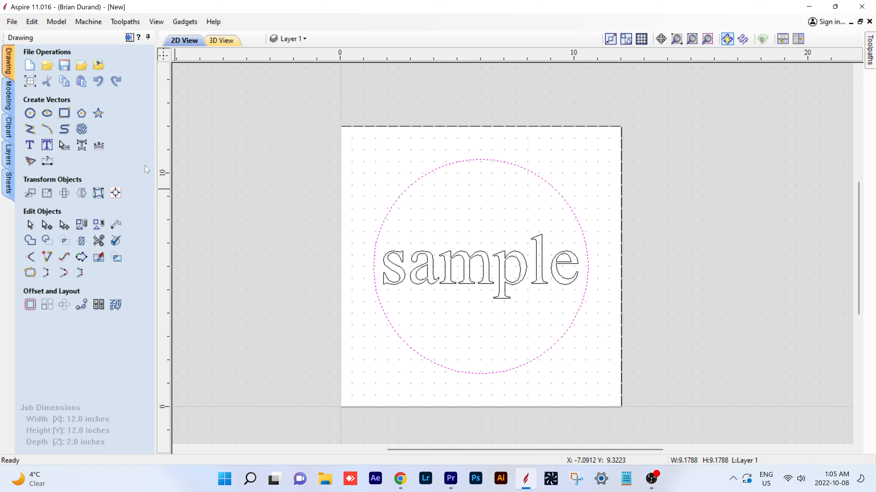
Step: Wrap the "sample" text onto the circle and enlarge both together to about 9.59 by 9.38 inches
left_click(105, 146)
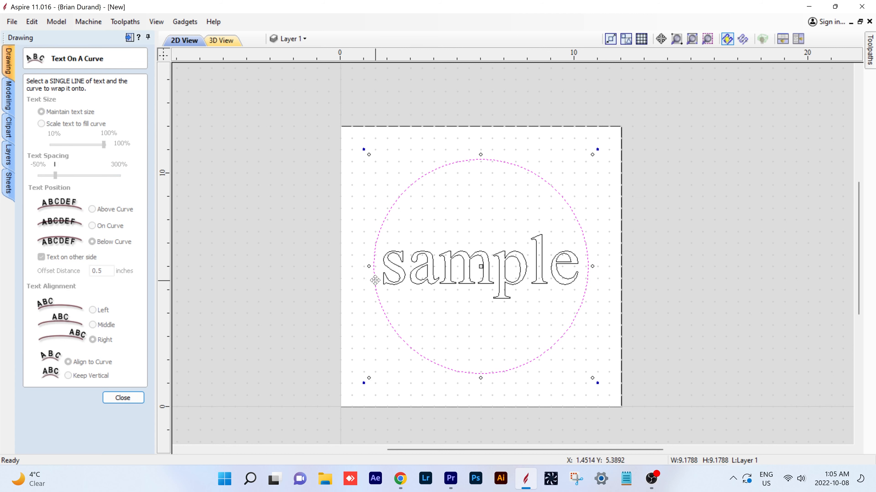
left_click(411, 282, "shift")
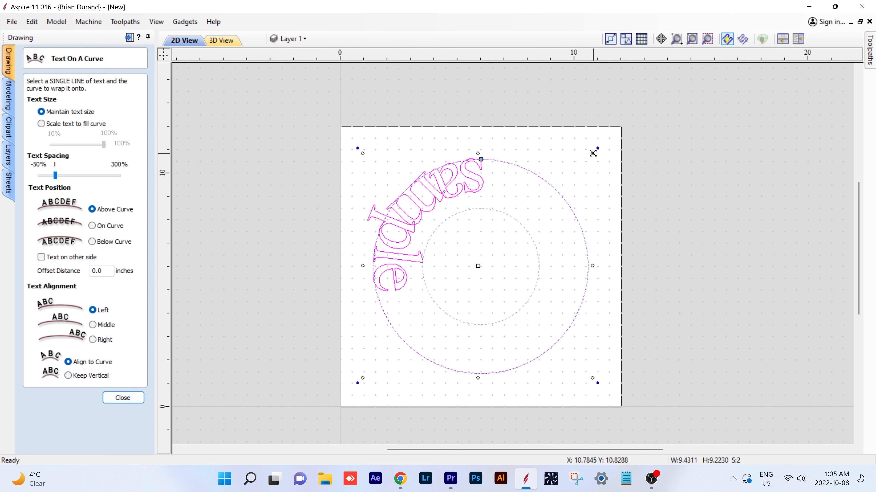
left_click_drag(593, 154, 595, 150)
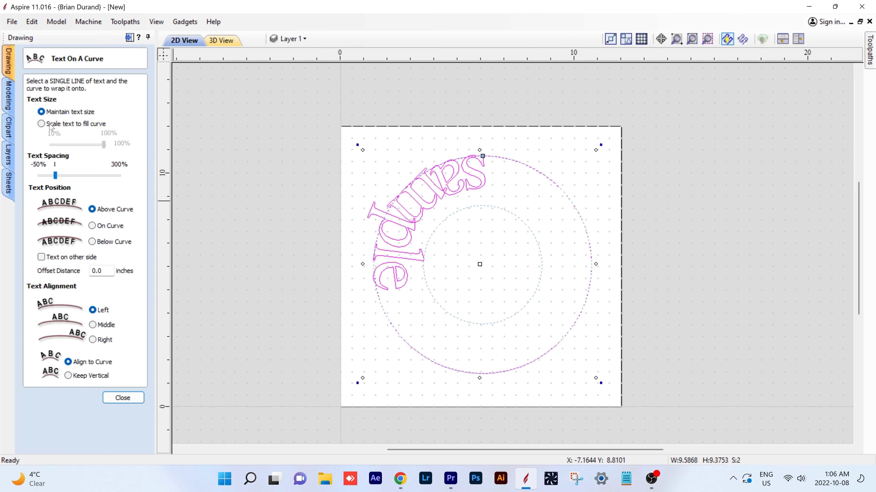
Step: Scale the text to fill 17% of the curve, and widen its letter spacing to near the maximum before reducing it to a moderate amount
left_click(43, 124)
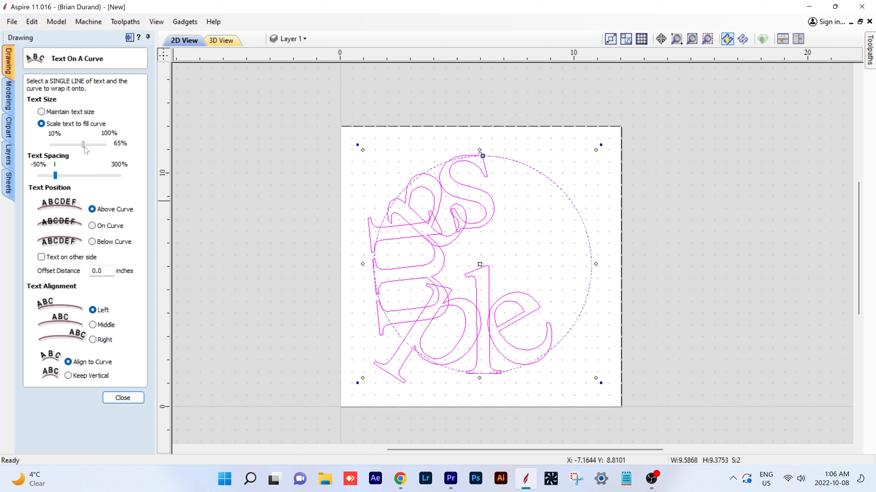
left_click_drag(85, 147, 56, 149)
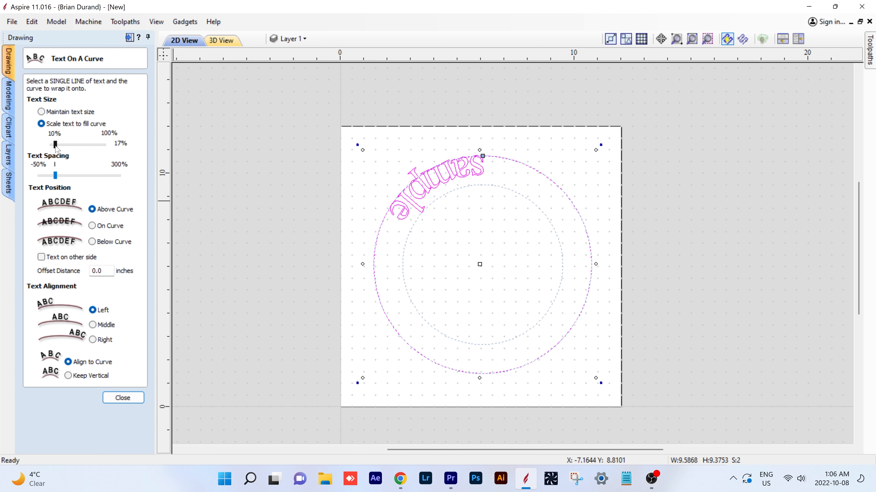
left_click(456, 159)
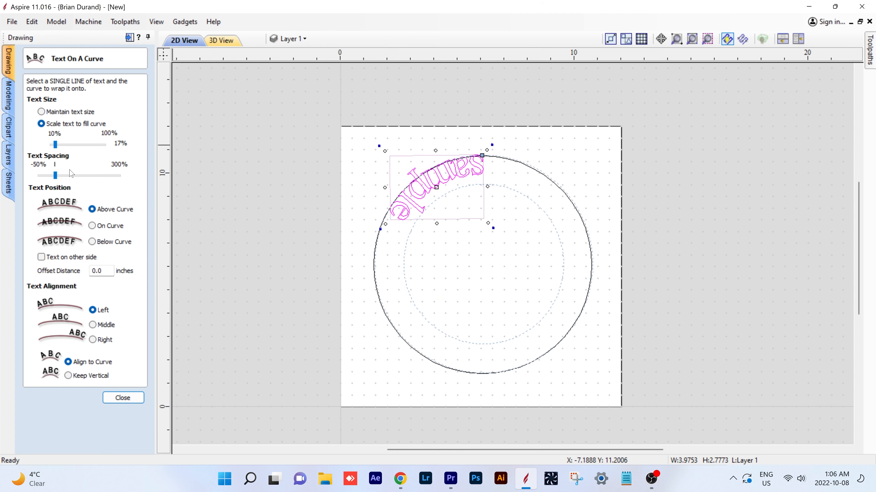
left_click_drag(56, 175, 114, 176)
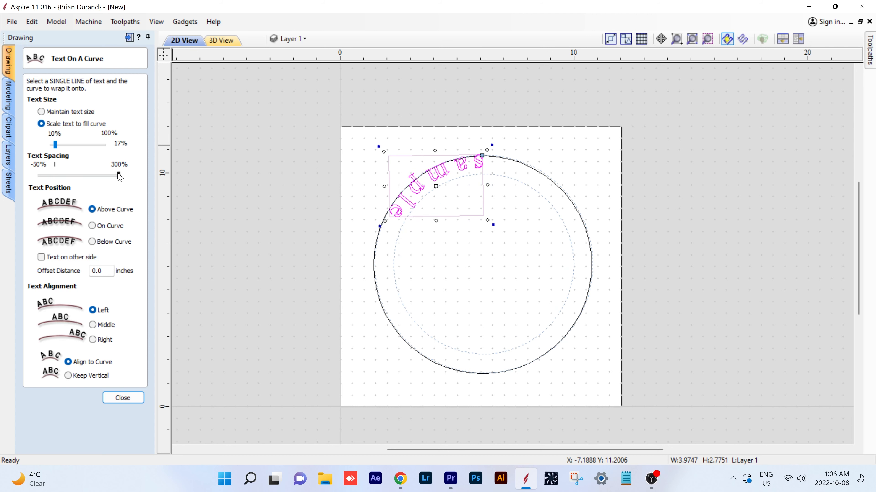
mouse_move(87, 182)
left_mouse_down()
mouse_move(66, 183)
mouse_move(72, 177)
left_mouse_up()
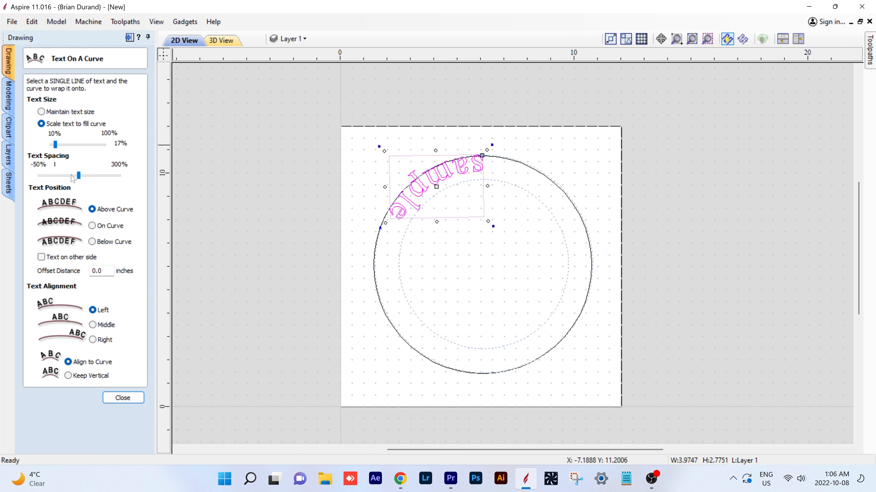
Step: Try text sizes of 53% and 46% of the curve with letter spacing from near the minimum to slightly widened
left_click_drag(56, 144, 71, 145)
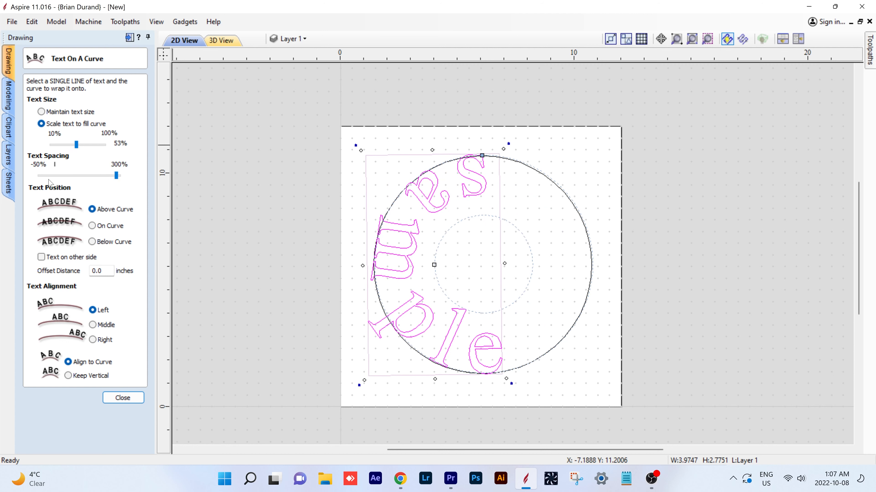
left_click_drag(49, 176, 40, 176)
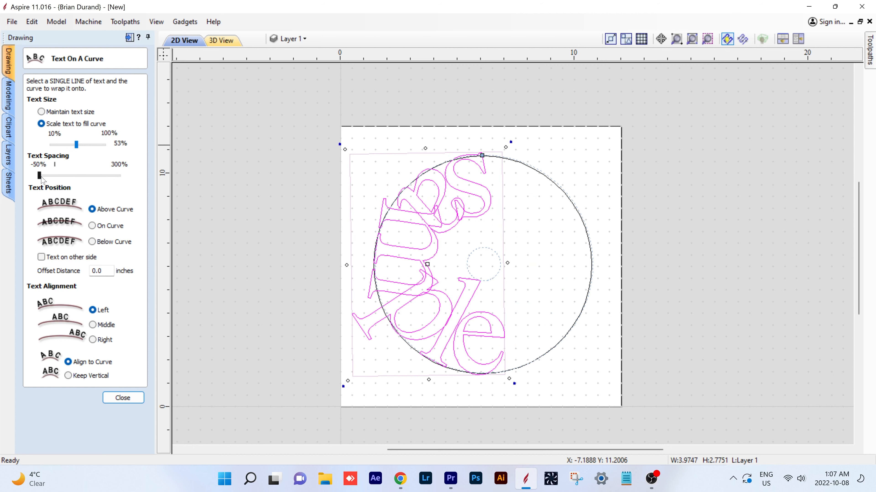
left_click(86, 179)
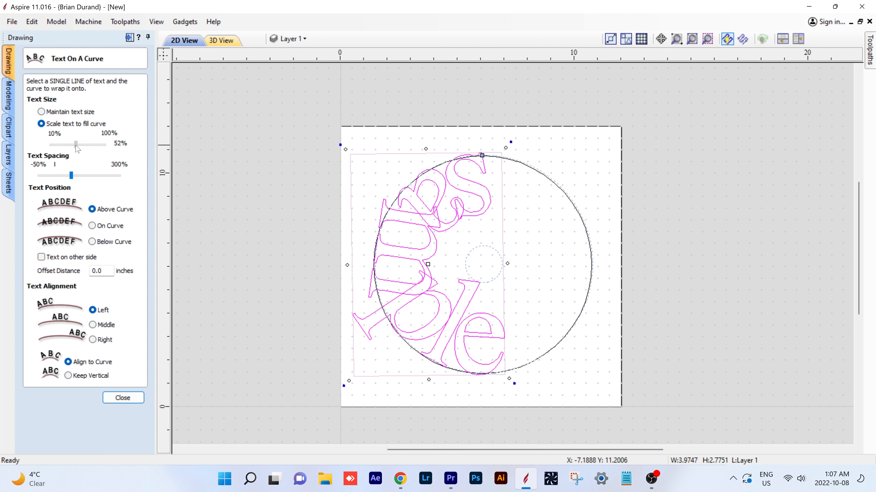
mouse_move(76, 144)
left_mouse_down()
mouse_move(39, 147)
mouse_move(64, 144)
left_mouse_up()
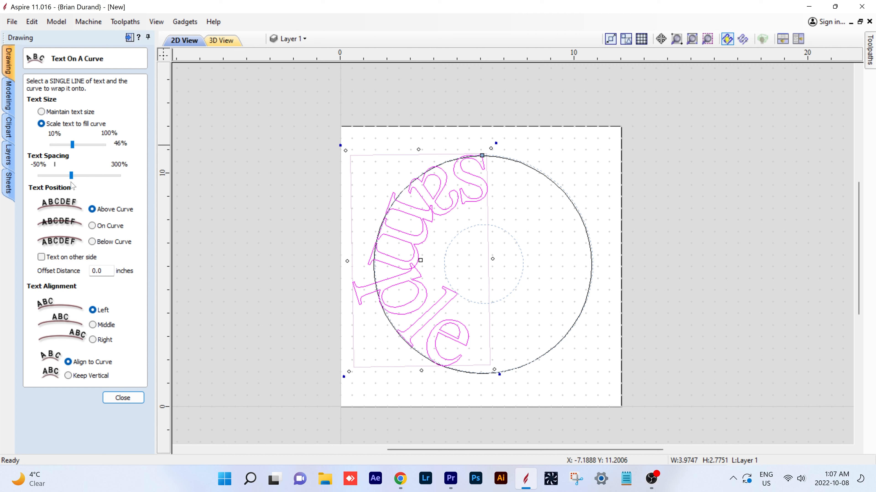
left_click_drag(71, 176, 63, 181)
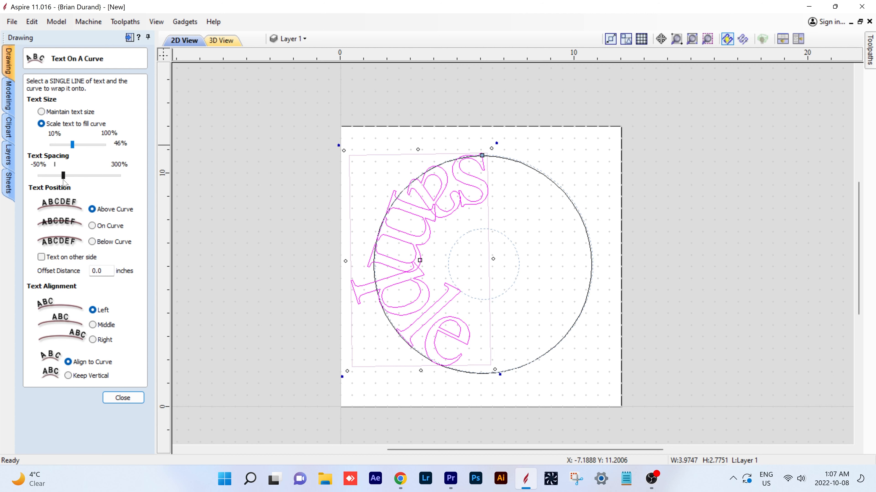
Step: Try the On Curve text position and set the text to Below Curve
left_click(93, 226)
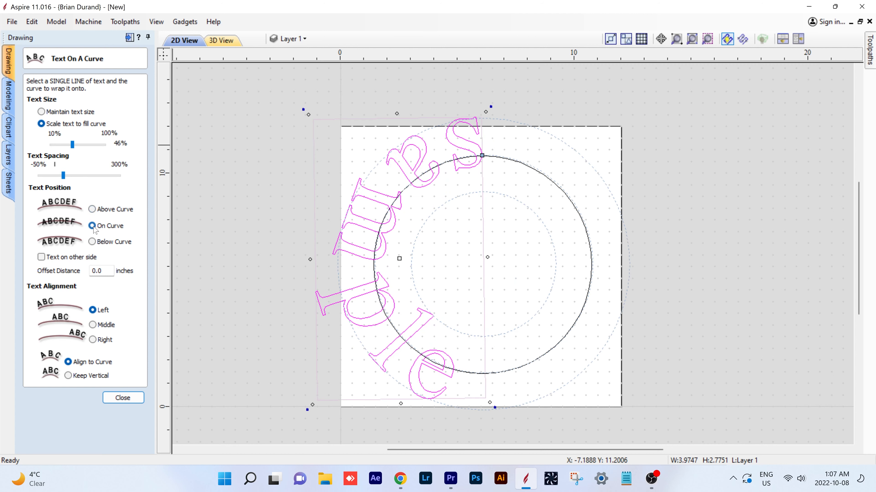
left_click(93, 242)
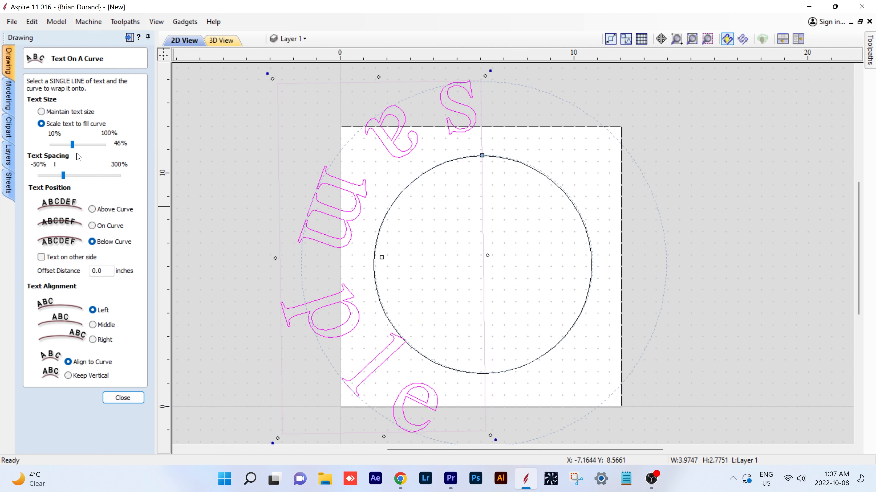
Step: Reduce the text to 10% of the curve with tighter letter spacing, and flip it to the other side of the circle
left_click_drag(72, 144, 50, 145)
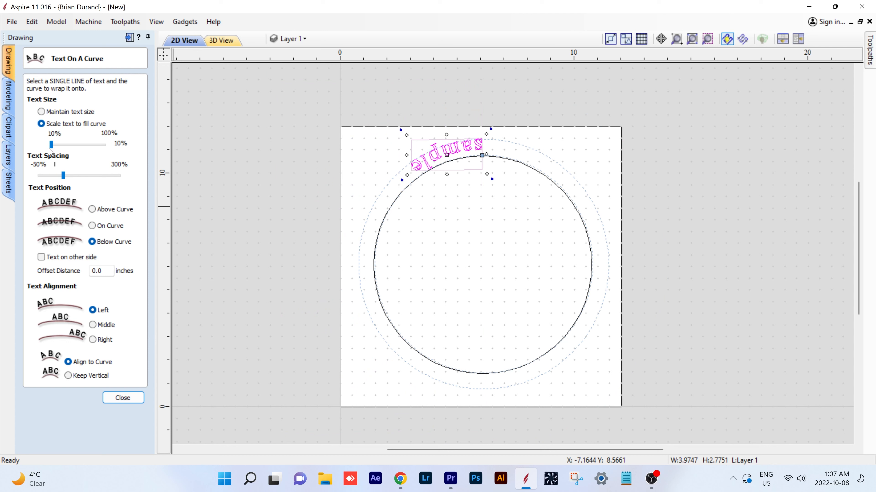
left_click_drag(63, 176, 47, 178)
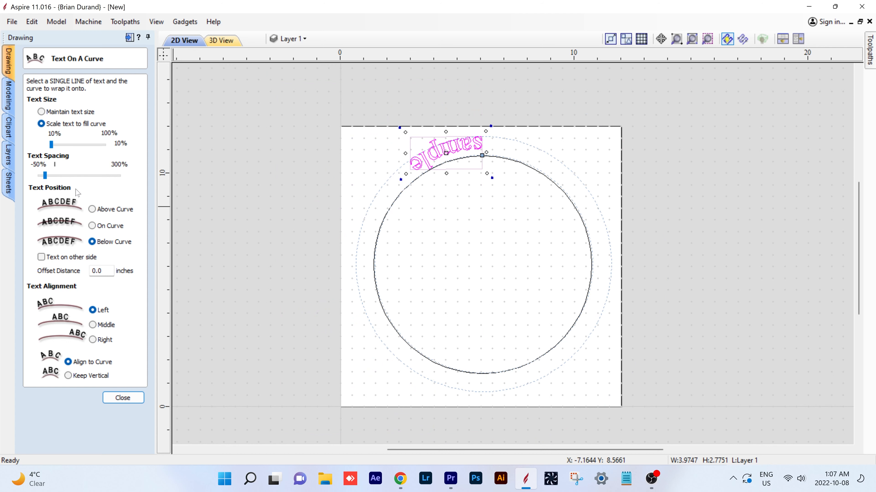
left_click(41, 257)
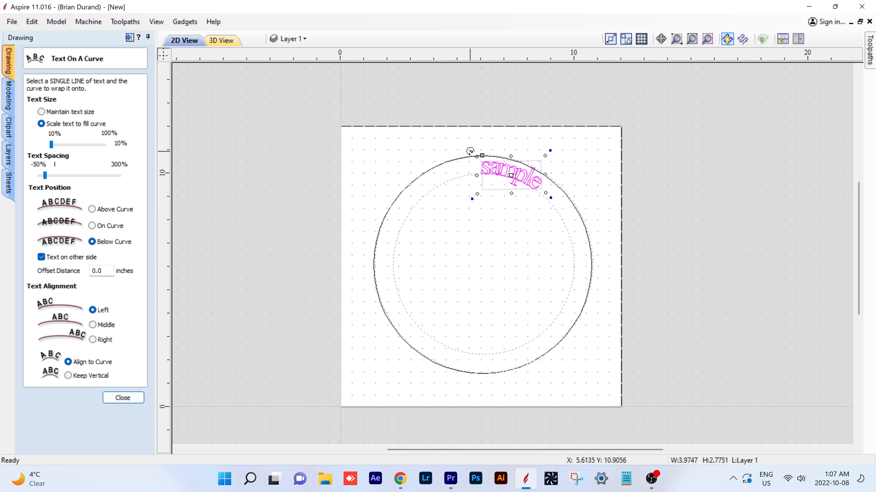
Step: Select the circle alone and rotate it slightly counter-clockwise about its center
left_click(462, 159)
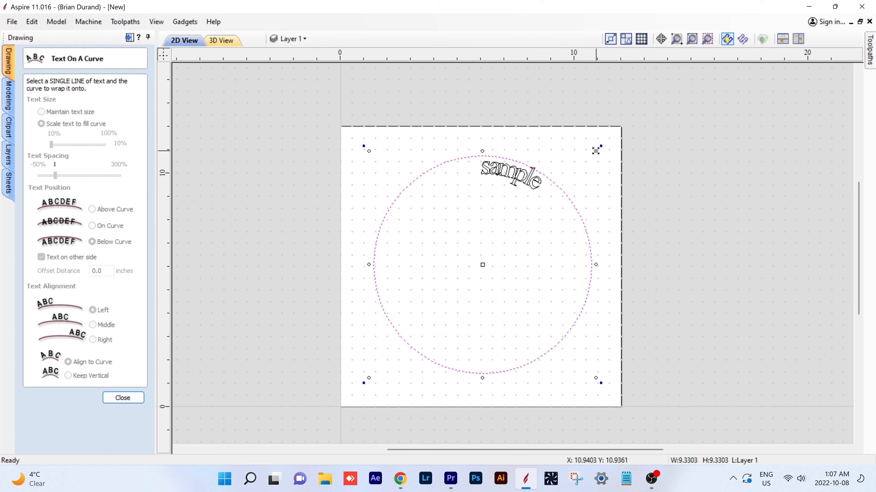
left_click(601, 146)
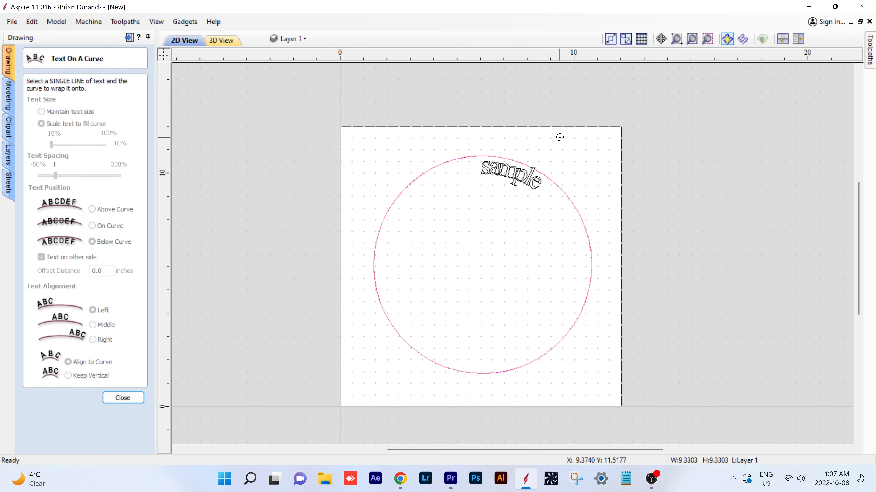
left_click(551, 154)
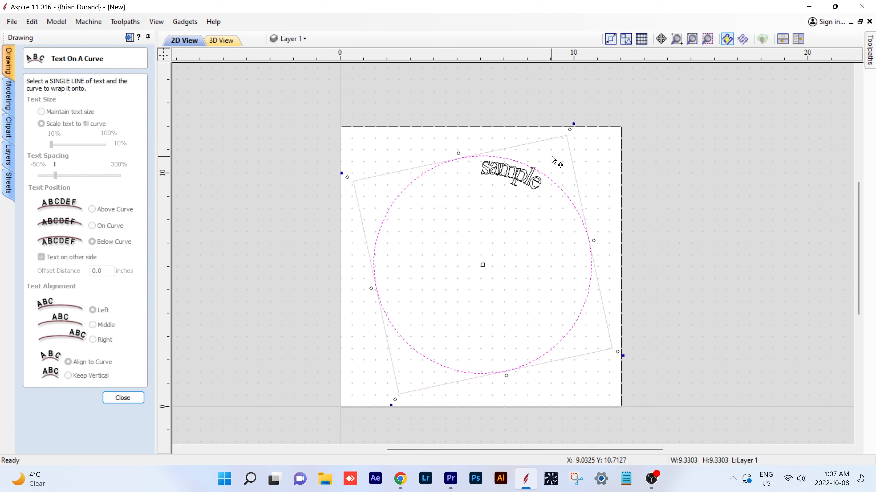
Step: Reselect the curved "sample" text and set its position to Above Curve
left_click(501, 172, "shift")
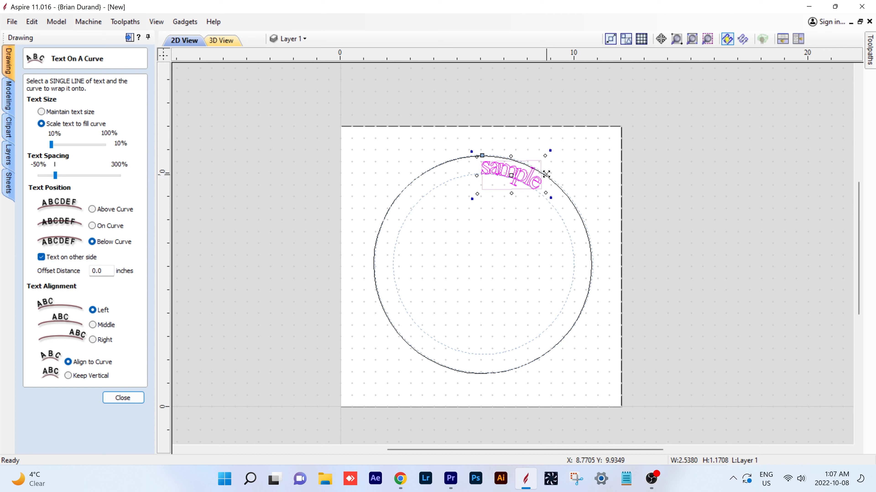
mouse_move(533, 177)
left_mouse_down()
mouse_move(546, 189)
mouse_move(533, 191)
left_mouse_up()
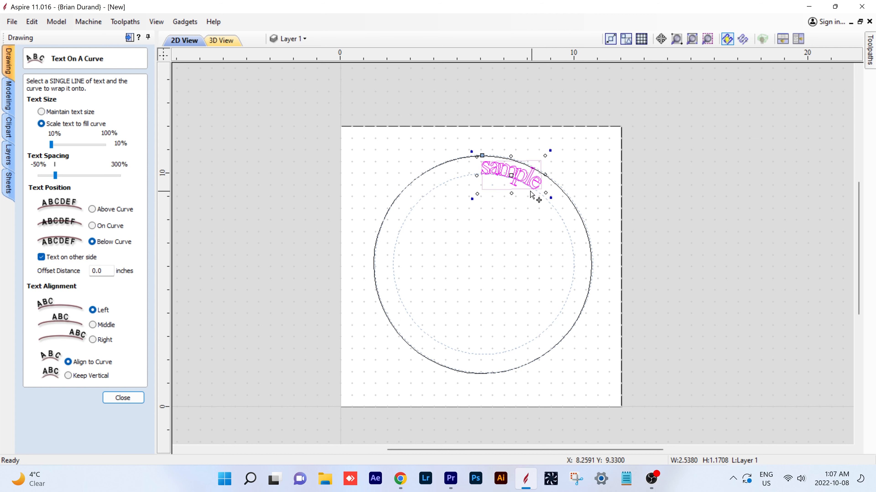
left_click(97, 213)
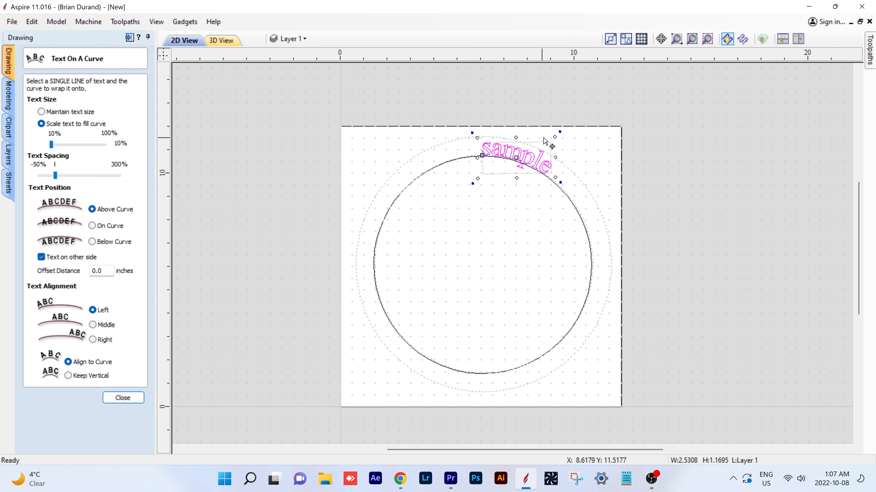
Step: Add the circle to the selection, rotate it with the text until "sample" is centred at the top, and set the position to On Curve
left_click(573, 204, "shift")
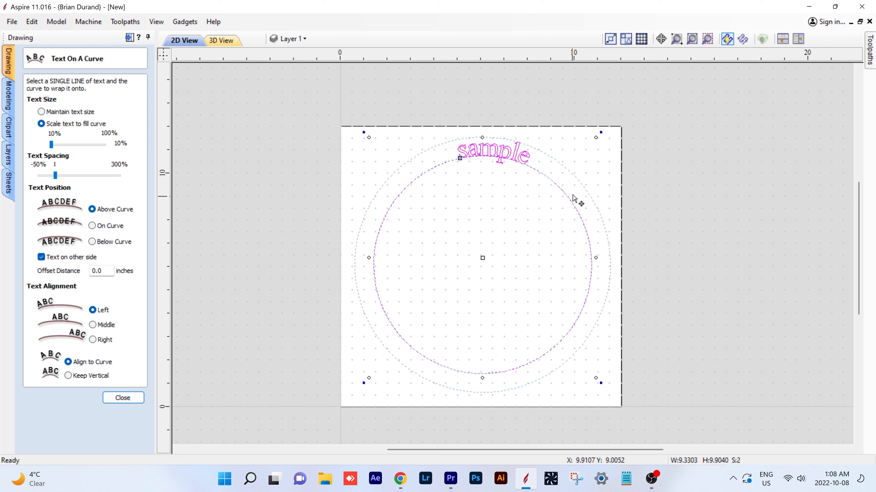
left_click_drag(601, 132, 517, 210)
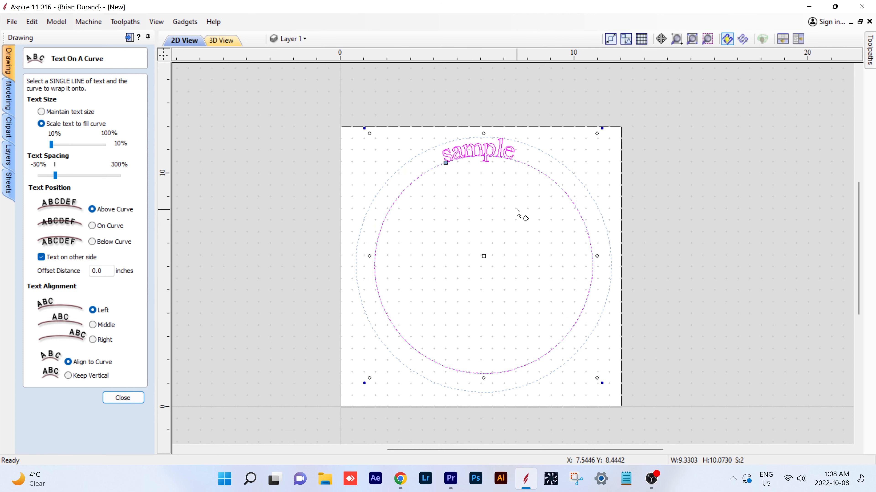
left_click(99, 229)
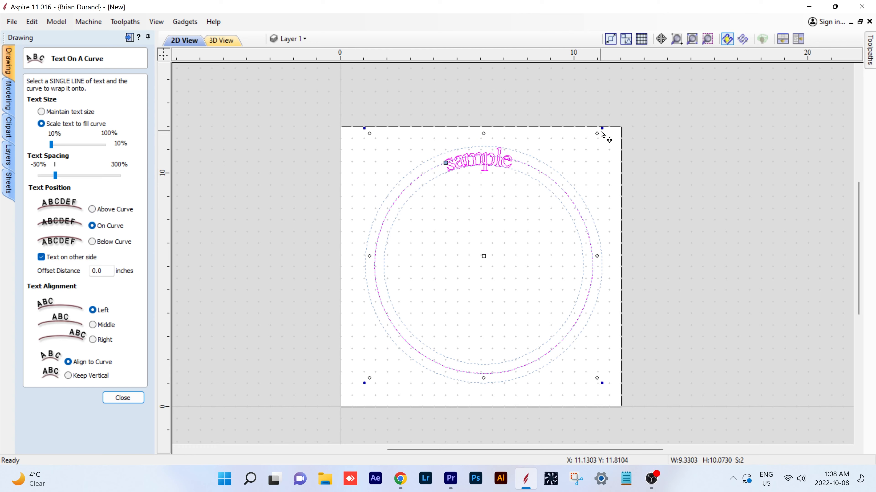
Step: Rotate the circle and text to the bottom, turn off Text on other side, and rotate again until "sample" is centred at the bottom
left_click_drag(602, 134, 446, 275)
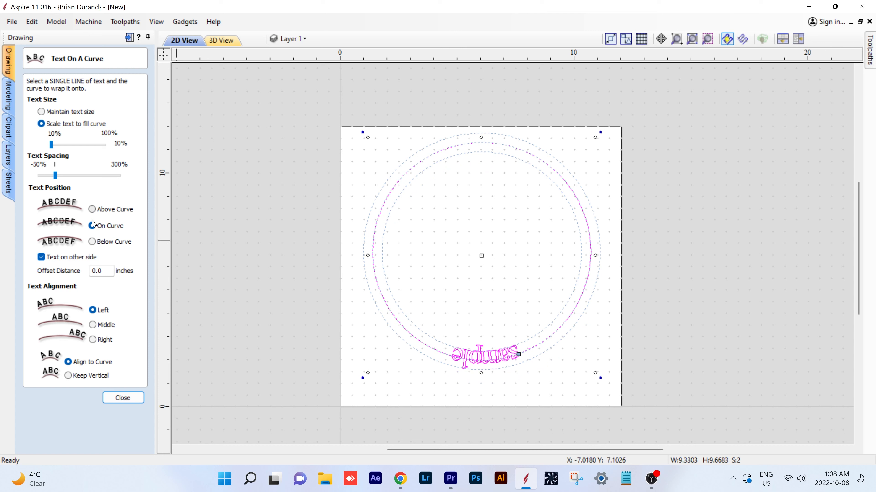
left_click(41, 257)
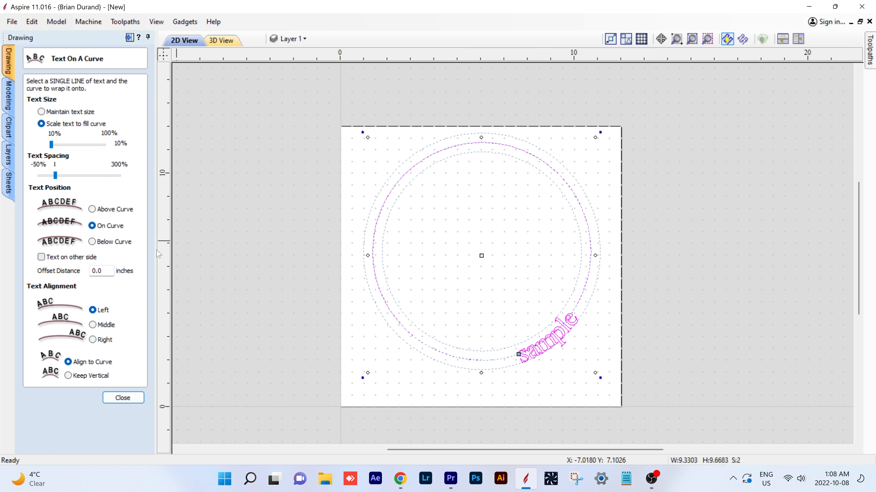
left_click_drag(600, 132, 608, 231)
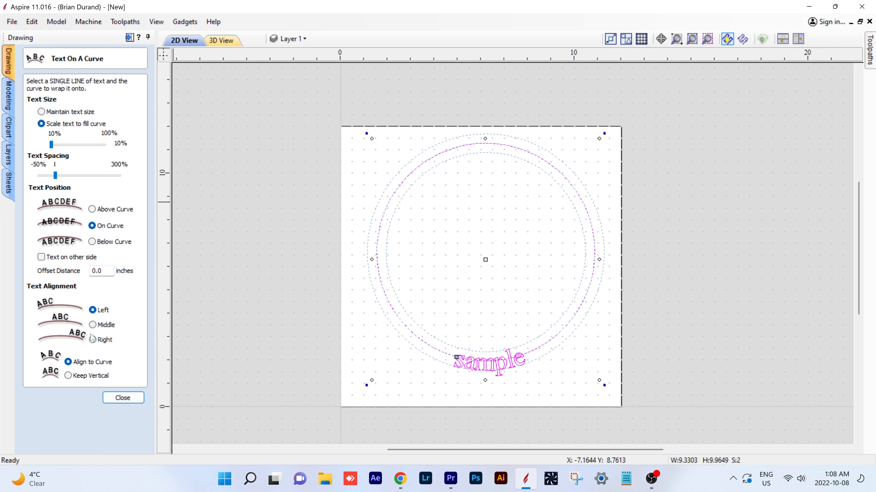
Step: Try the Middle and Right alignments and Keep Vertical on the curved text, and restore Left and Align to Curve
left_click(93, 325)
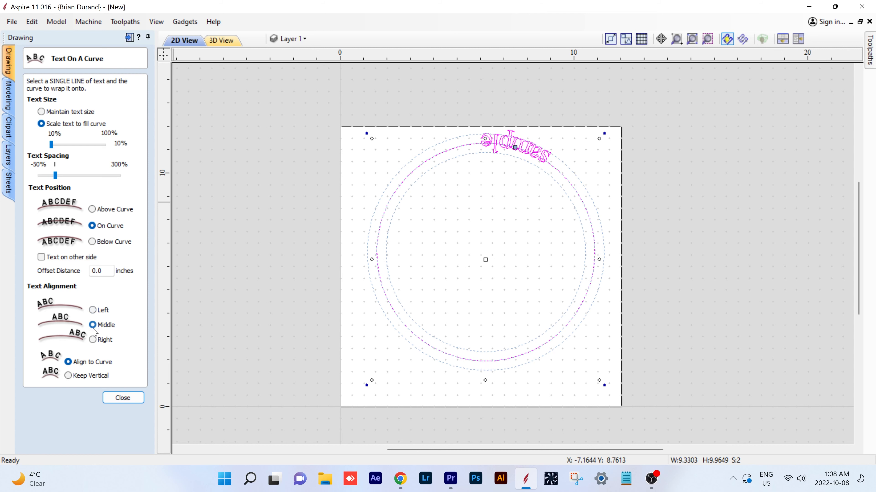
left_click(93, 340)
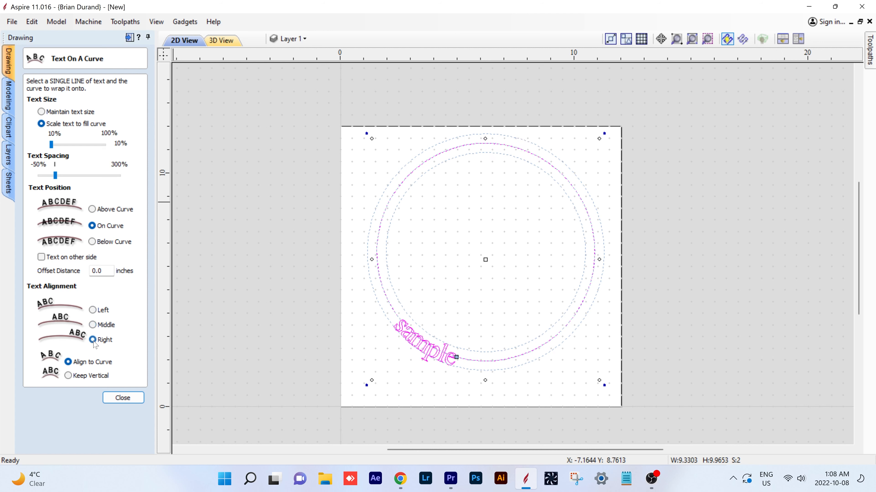
left_click(93, 310)
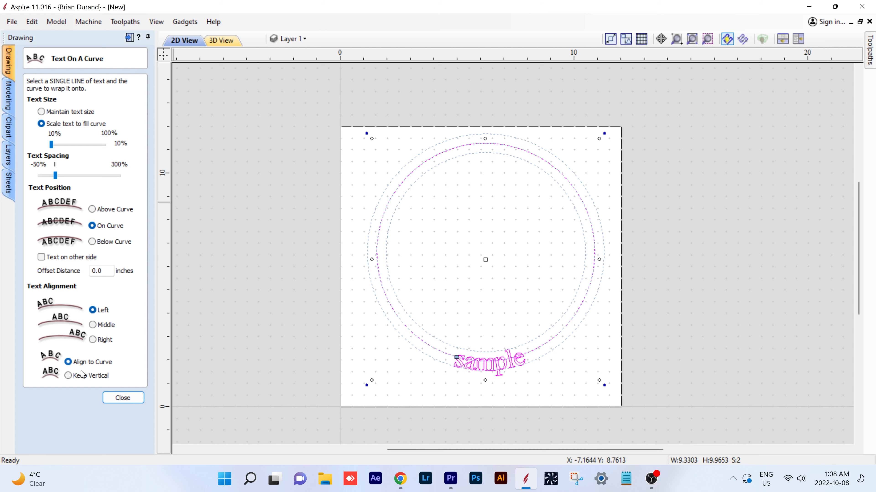
left_click(68, 376)
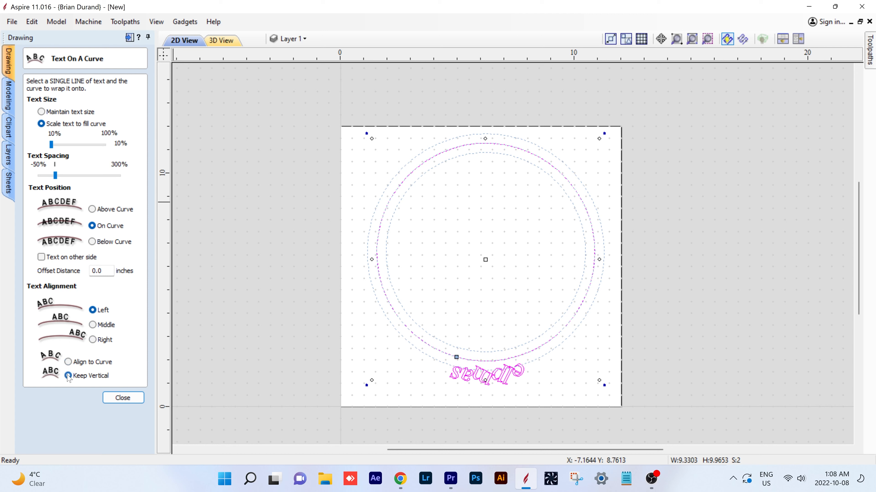
left_click(68, 362)
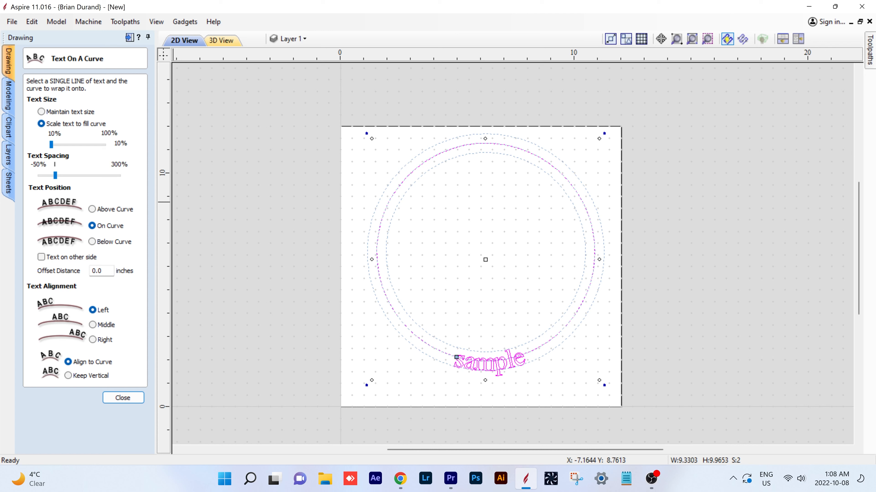
Step: Try offset distances of 0.2, 0.25 and 0.5 inches for the curved text, and reset the offset to 0.0
left_click(102, 271)
key("Return")
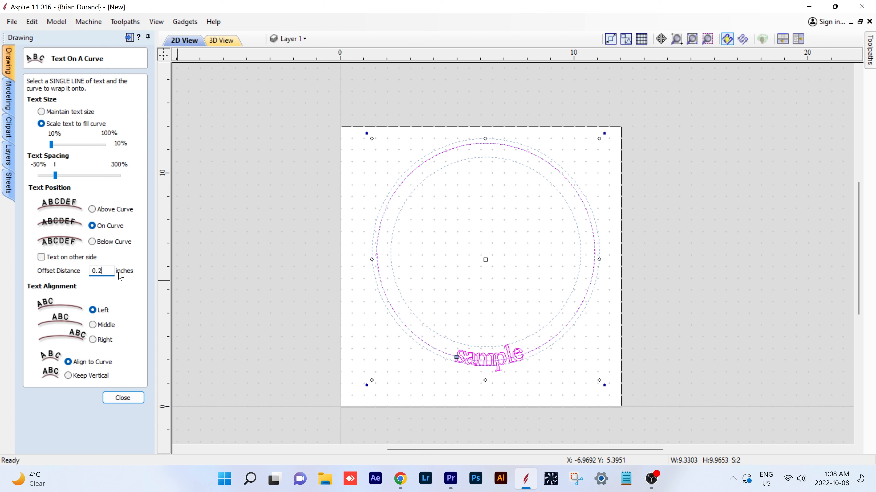
type("5")
key("Return")
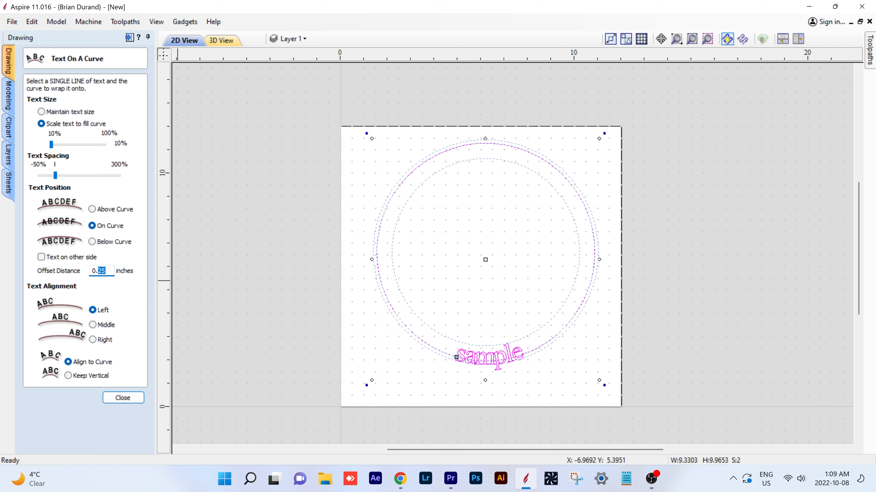
type("5")
key("Return")
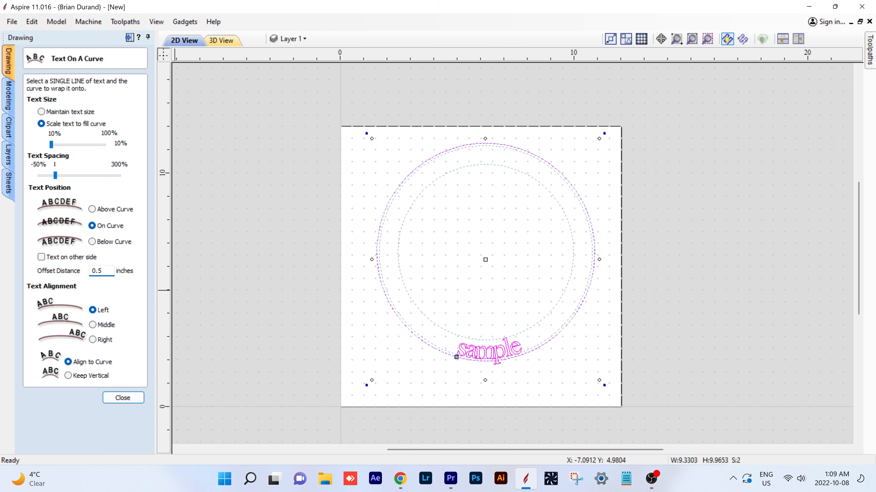
key("Return")
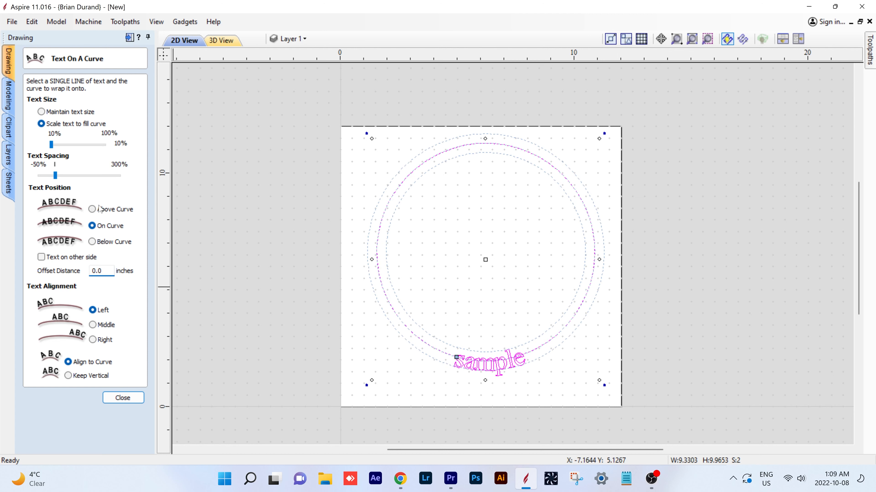
Step: Set the text to Above Curve on the other side of the circle, and rotate both until "sample" is centred at the top
left_click(93, 210)
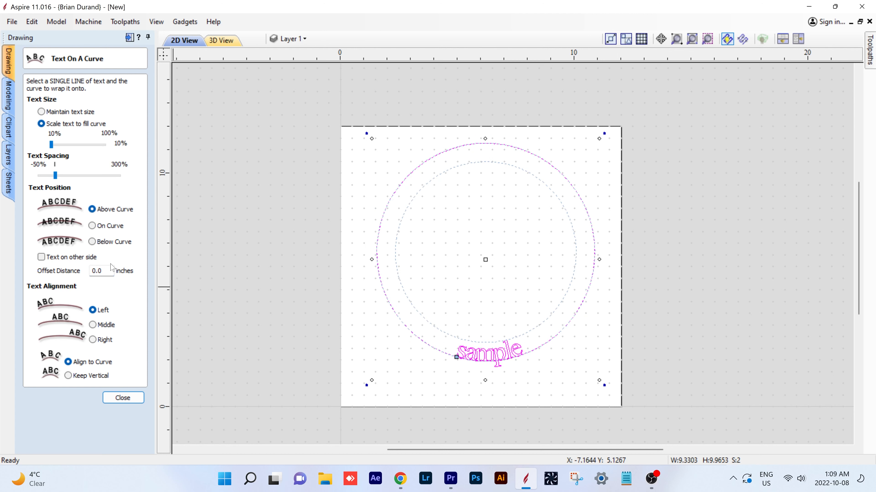
left_click(41, 257)
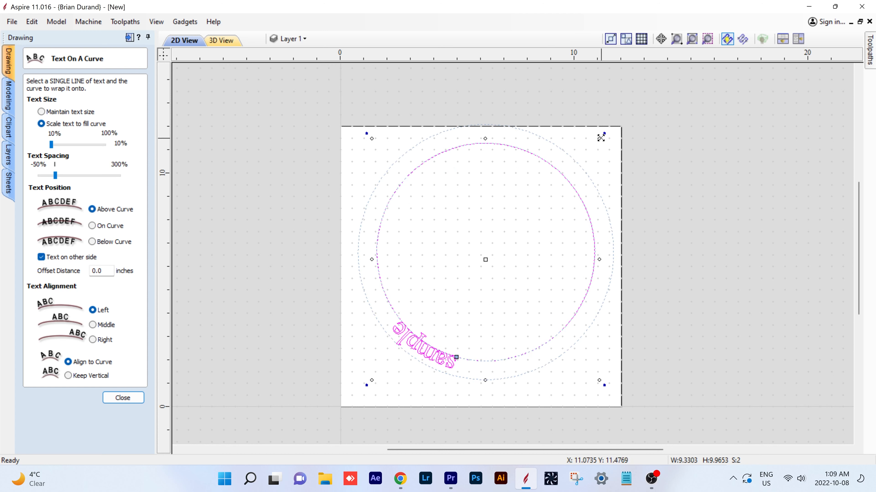
left_click(607, 135)
left_click_drag(607, 135, 433, 491)
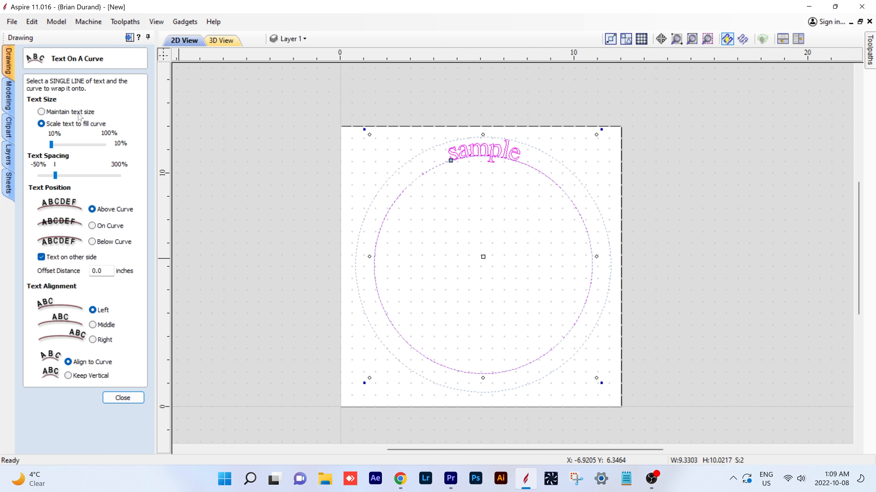
Step: Widen the letter spacing of the curved text considerably and scale the text to fill 47% of the circle
left_click_drag(57, 176, 108, 176)
left_click_drag(52, 146, 75, 149)
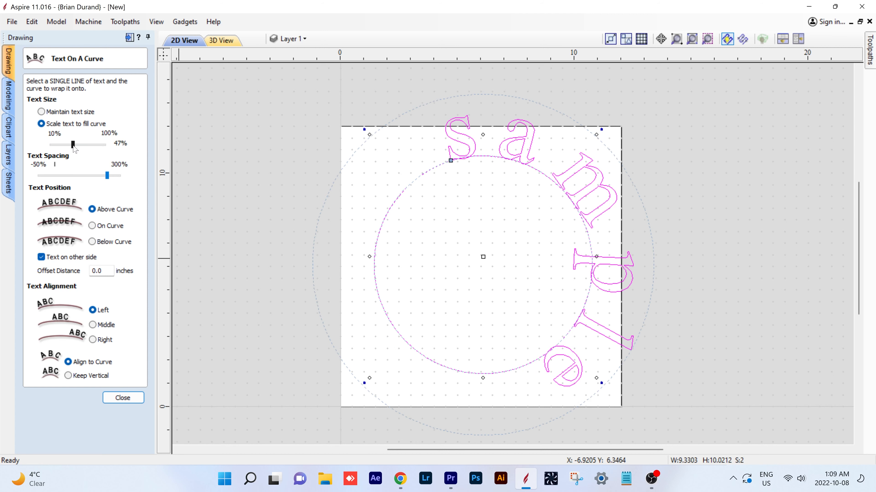
left_click(73, 146)
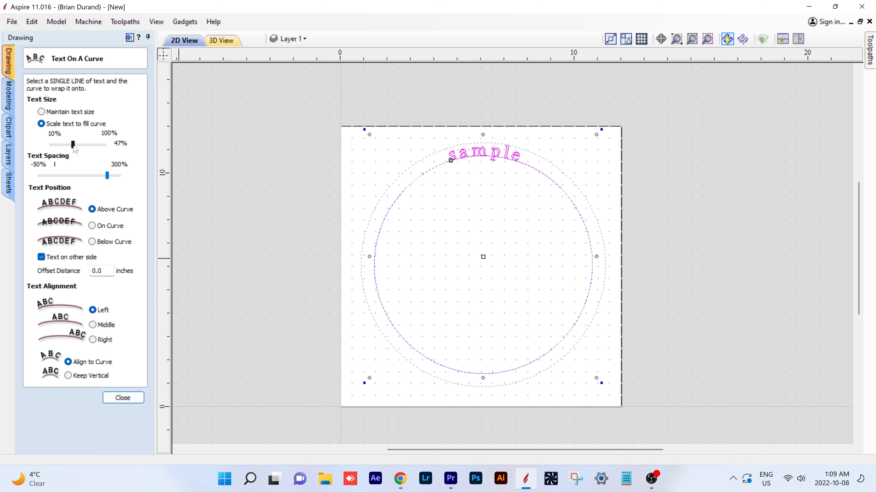